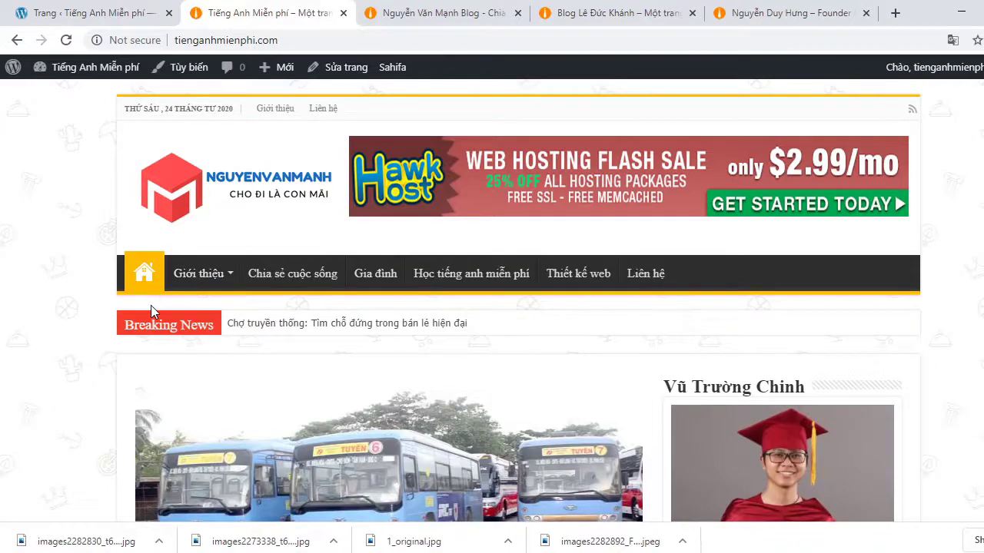
- Look over the website's homepage down to the footer, including the recent-posts list in the sidebar
scroll(659, 362, "down", 20)
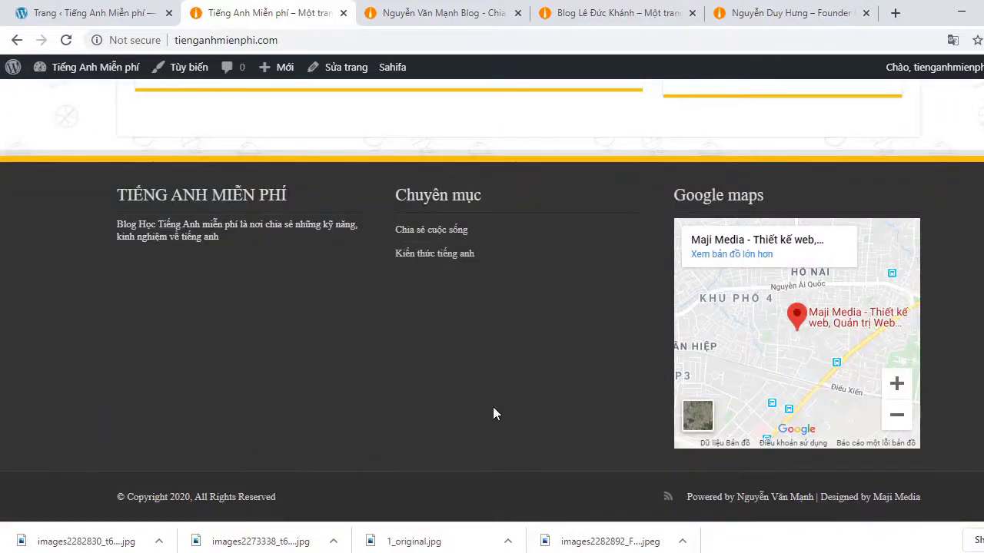
scroll(492, 409, "up", 20)
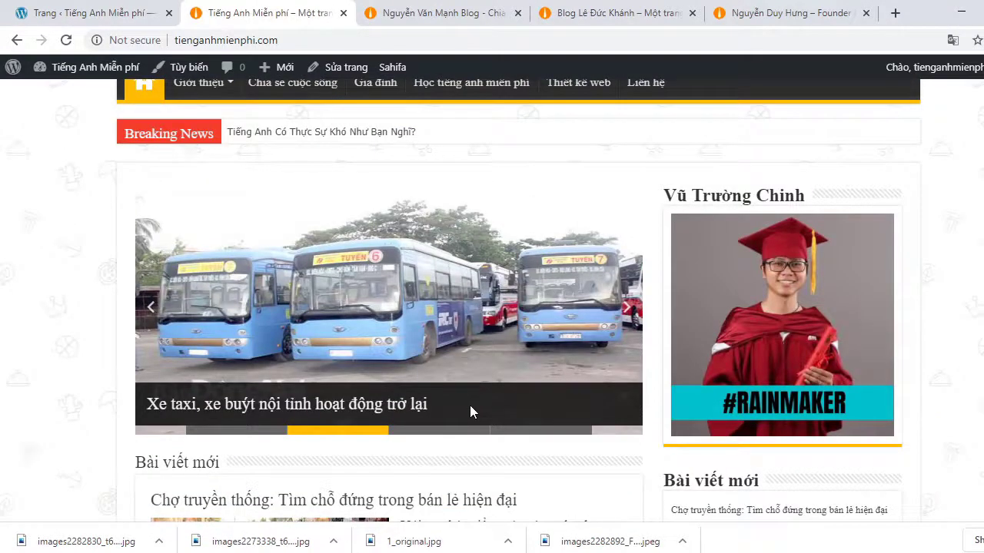
scroll(469, 406, "up", 3)
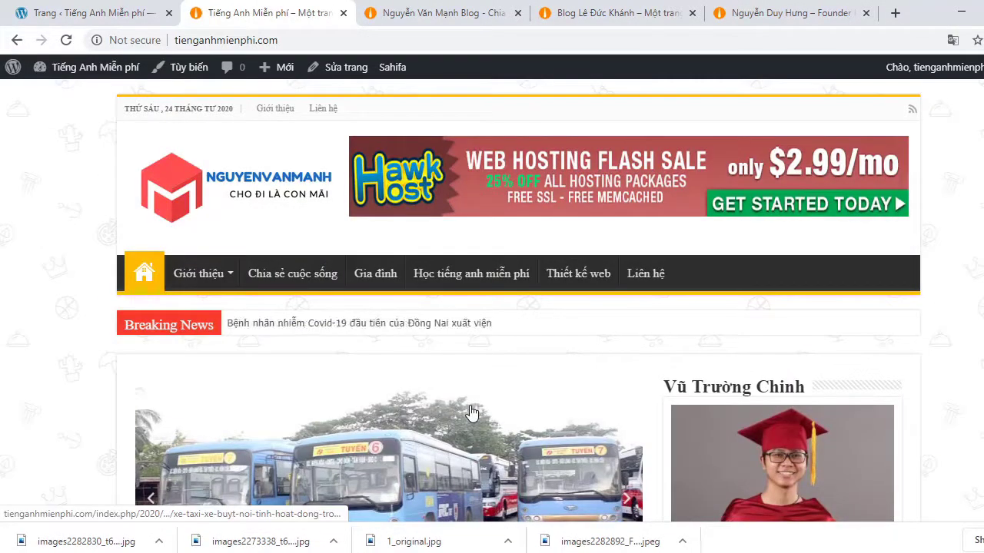
scroll(471, 413, "down", 3)
scroll(467, 408, "down", 2)
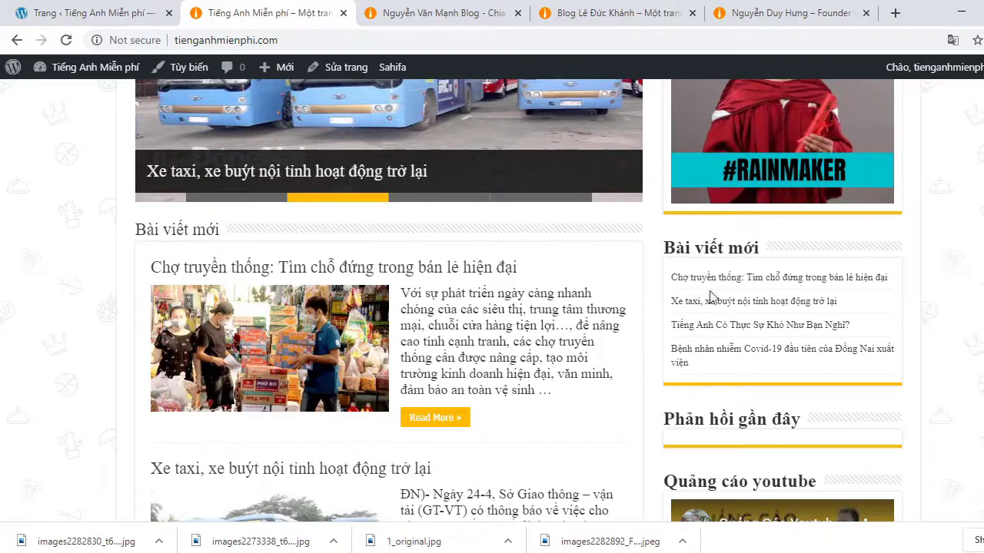
- Go to the site's widget management page and expand the Bài viết mới widget in the Primary Widget Area
left_click(91, 16)
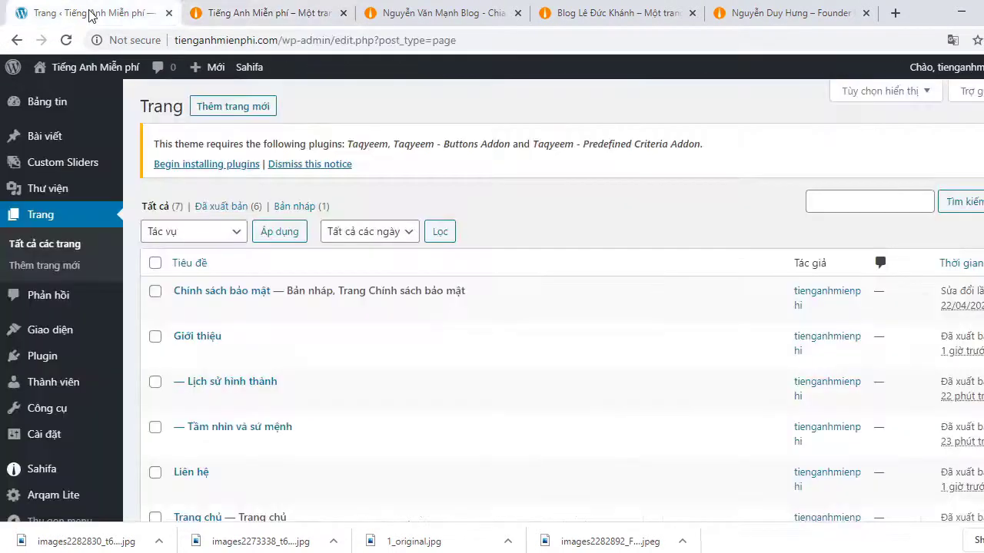
mouse_move(69, 337)
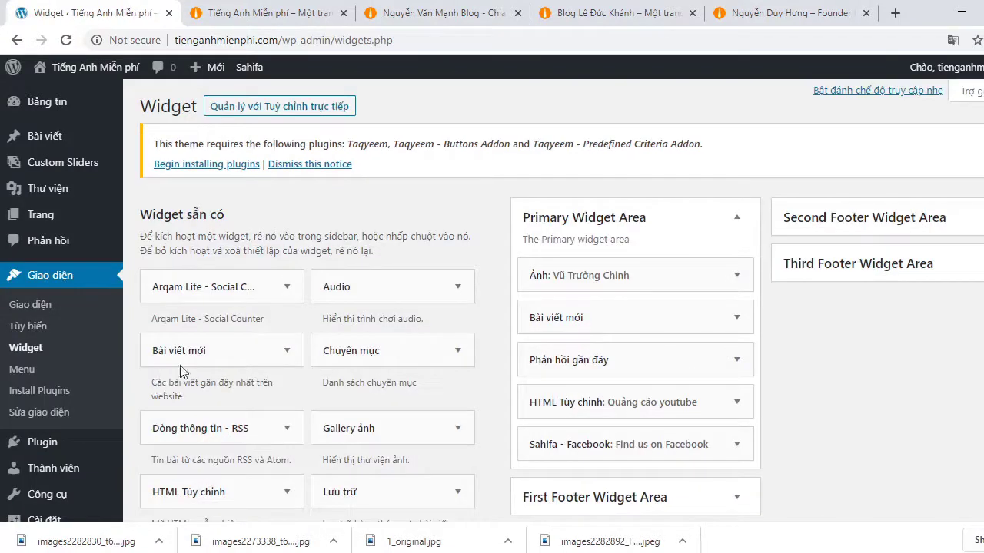
left_click(635, 319)
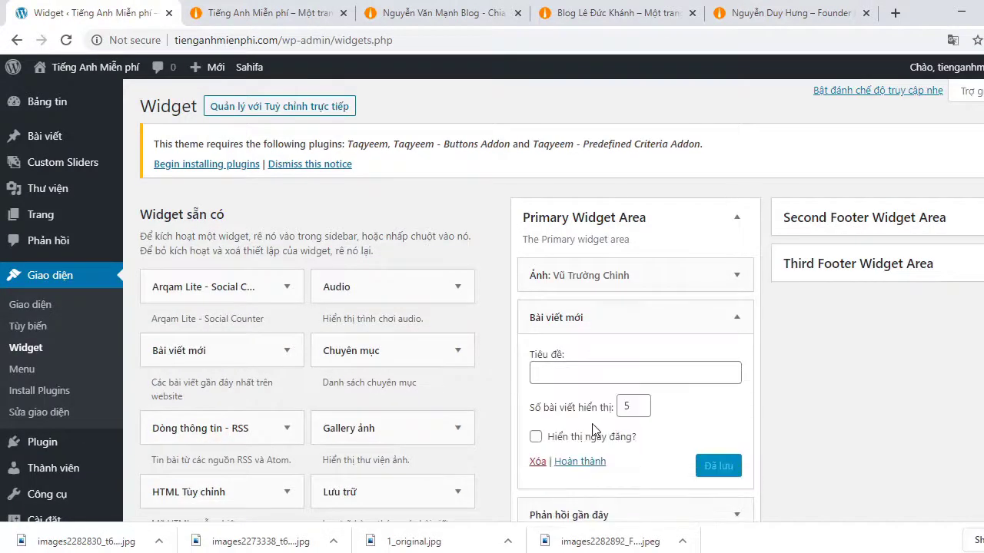
- Turn on the post date display for the Bài viết mới widget, save it, and reload the homepage to check
left_click(590, 440)
left_click(717, 466)
left_click(276, 13)
left_click(68, 44)
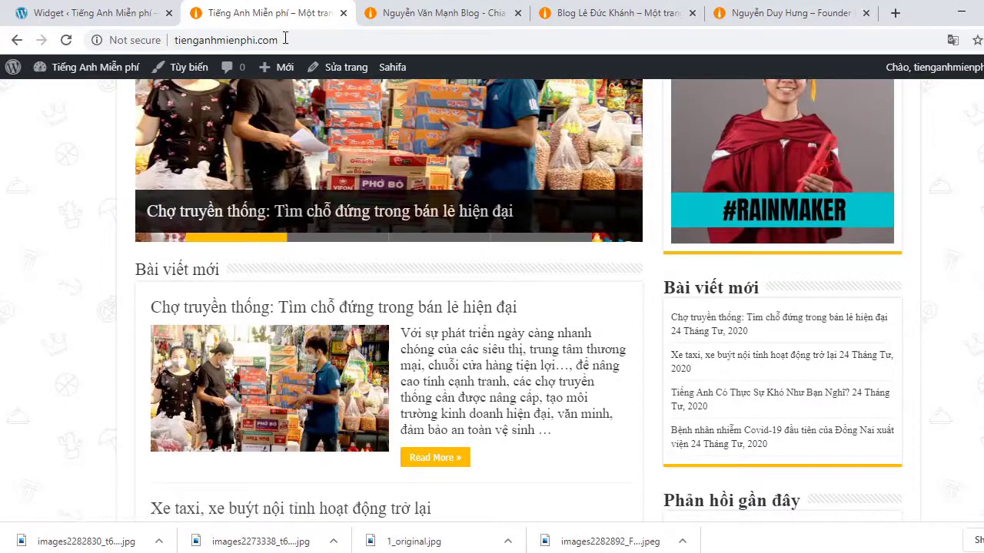
- Delete the Bài viết mới widget from the Primary Widget Area
left_click(136, 16)
scroll(627, 369, "down", 1)
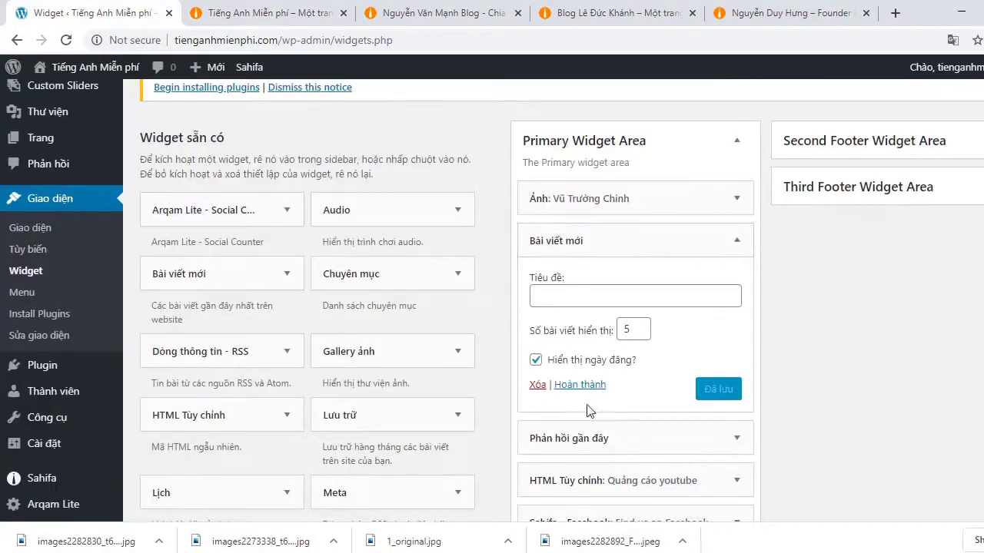
left_click(538, 386)
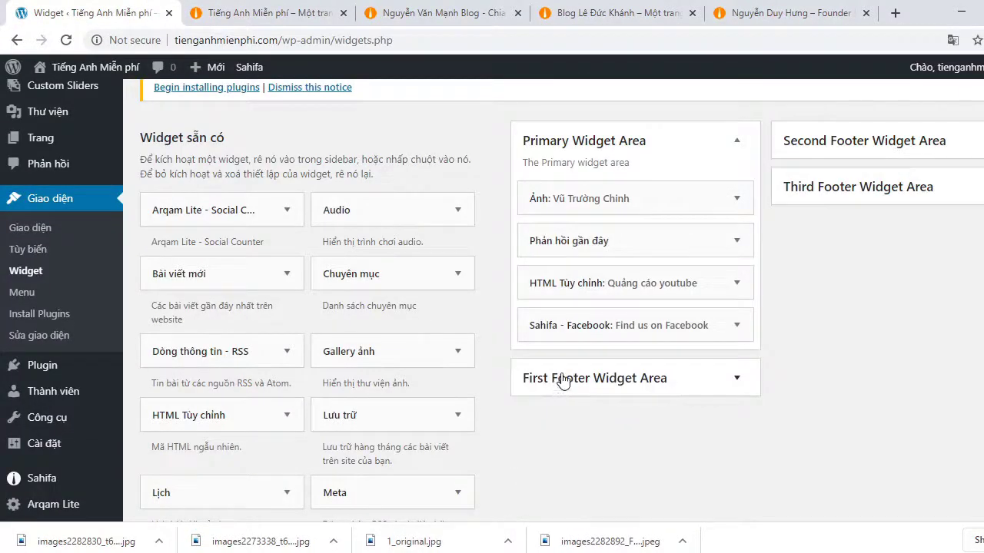
- Look through the available widgets, down to the Sahifa ones, for an alternative way to list posts
left_click(285, 273)
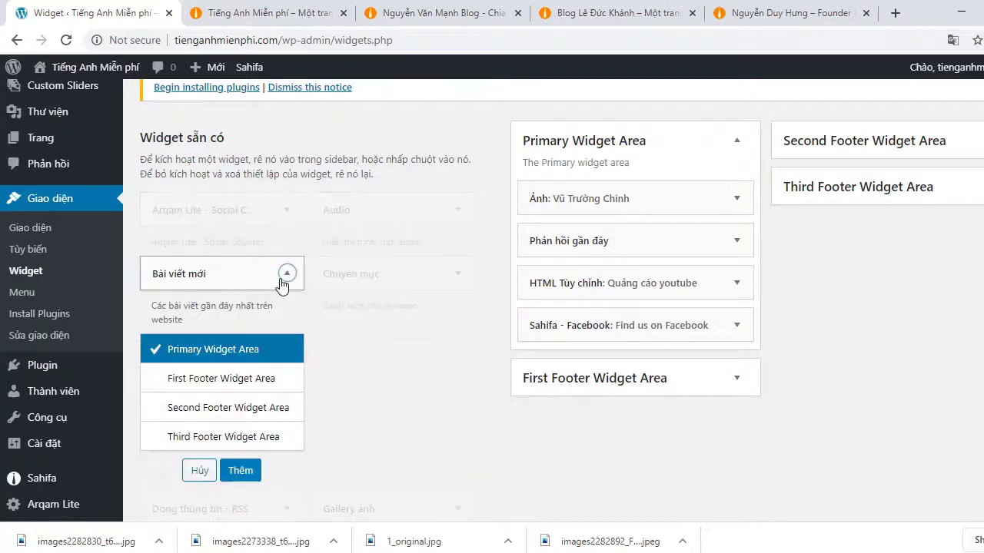
left_click(199, 471)
scroll(235, 408, "down", 2)
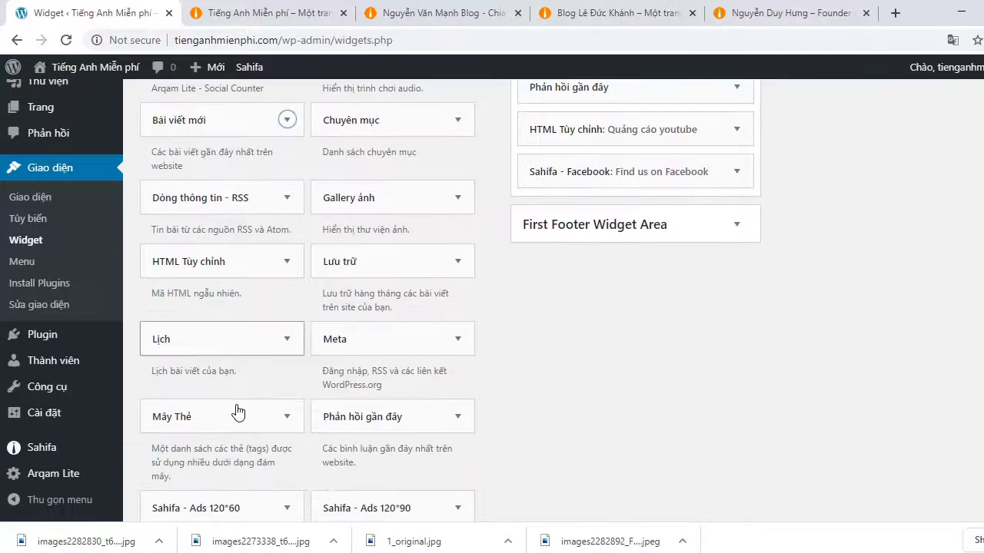
scroll(237, 405, "up", 1)
scroll(237, 406, "up", 1)
scroll(238, 406, "down", 2)
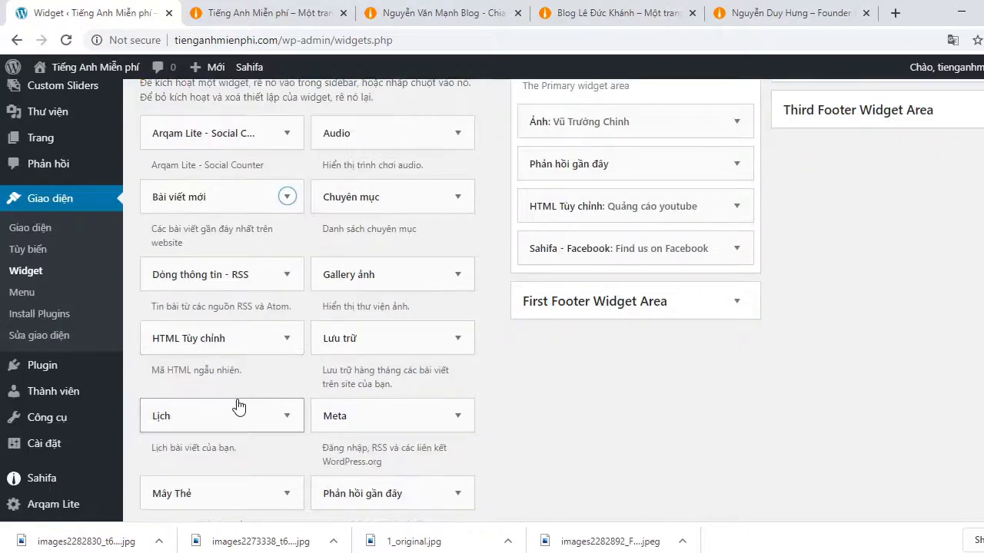
scroll(238, 406, "down", 1)
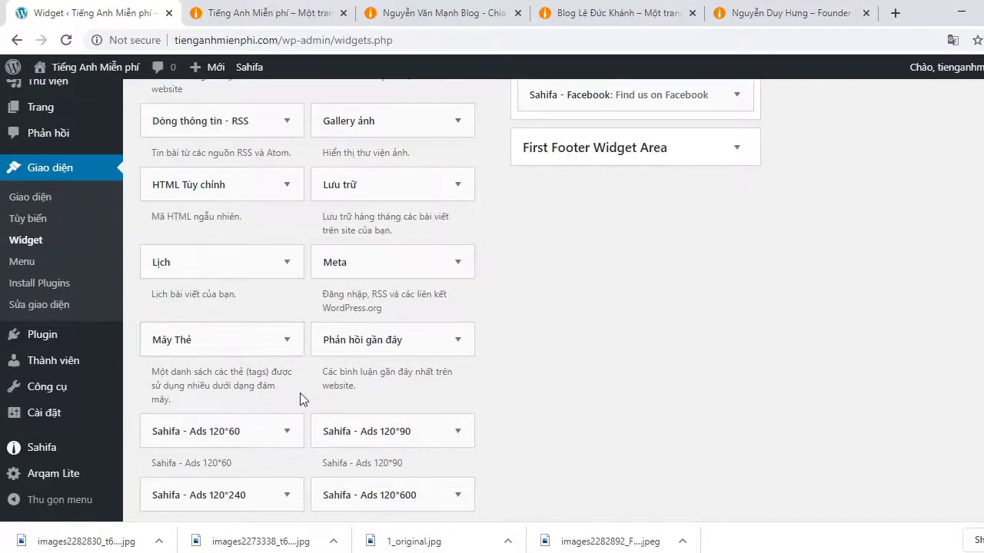
scroll(300, 398, "down", 2)
scroll(300, 398, "down", 4)
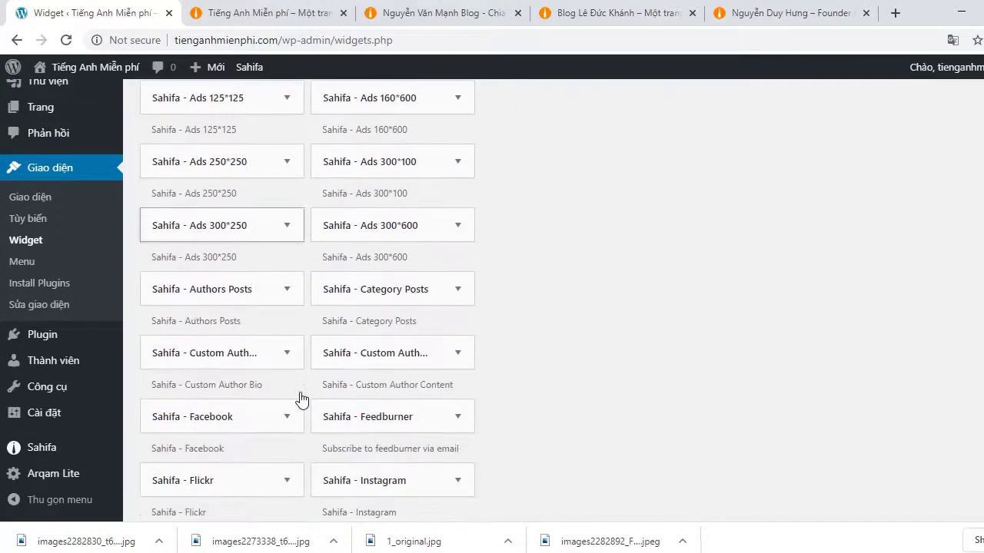
scroll(301, 398, "down", 1)
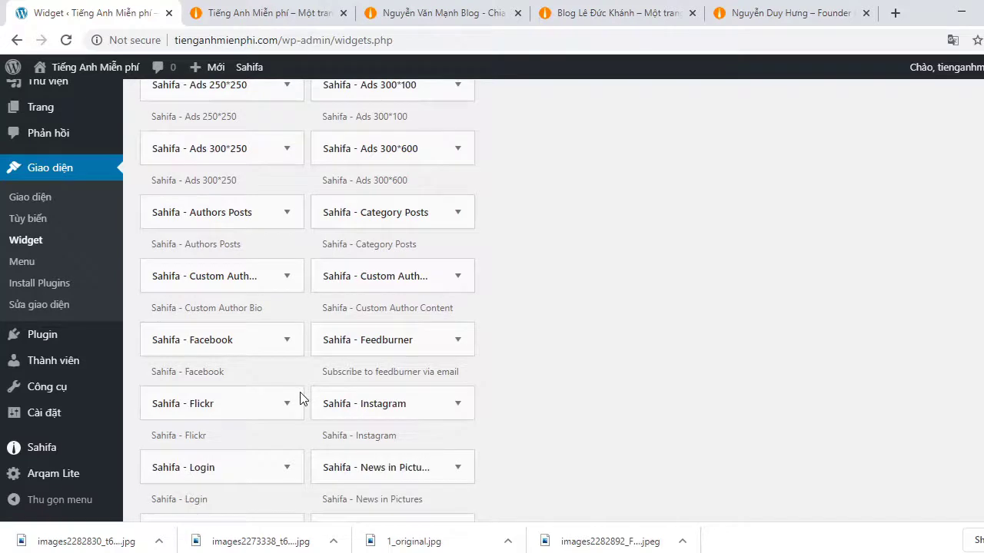
scroll(300, 399, "down", 2)
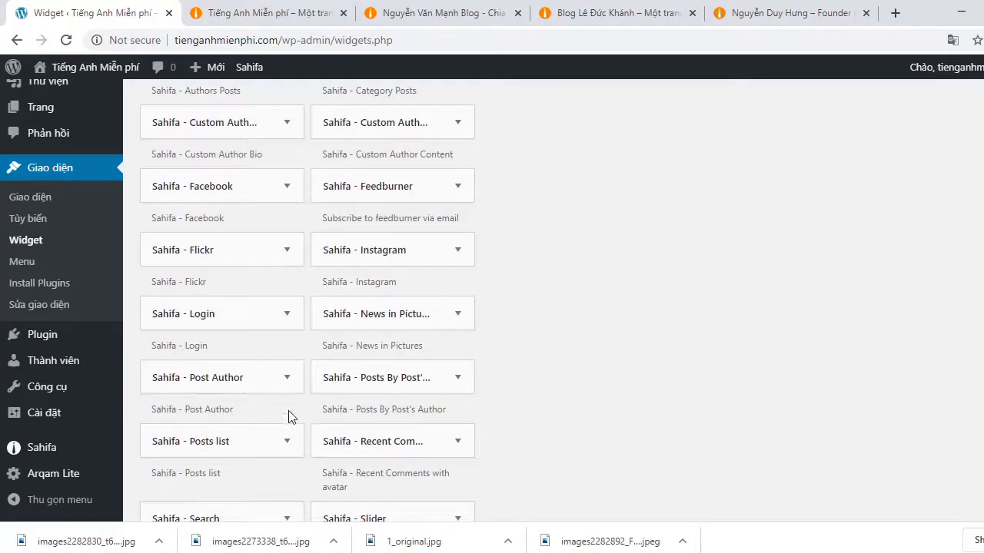
left_click(286, 377)
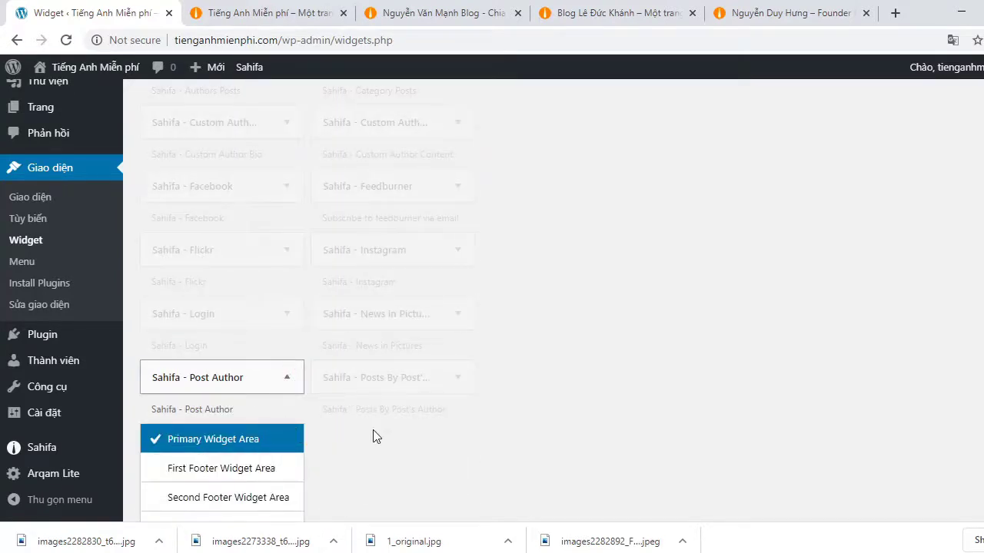
scroll(365, 442, "down", 2)
left_click(188, 401)
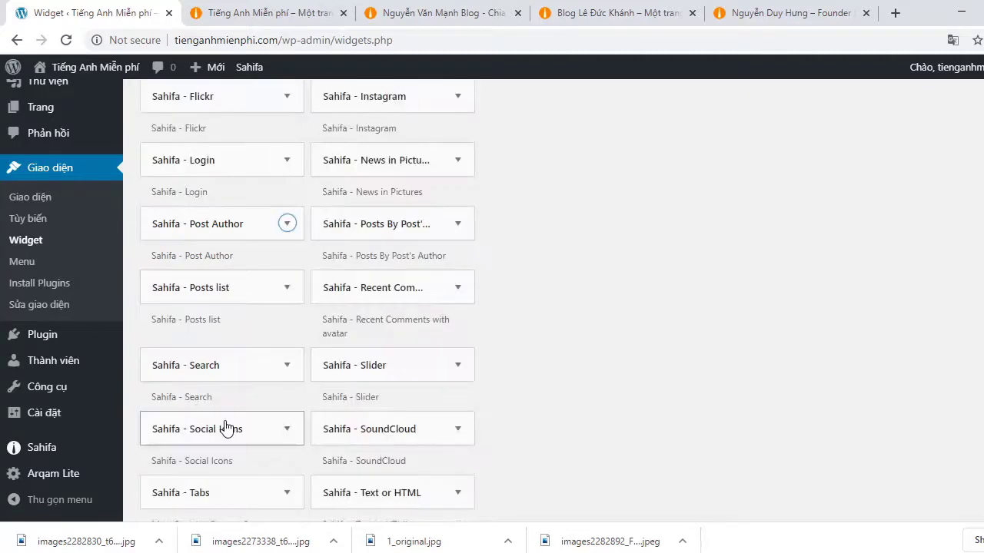
- Add the Sahifa - Posts list widget to the Primary Widget Area and collapse its settings
left_click(283, 290)
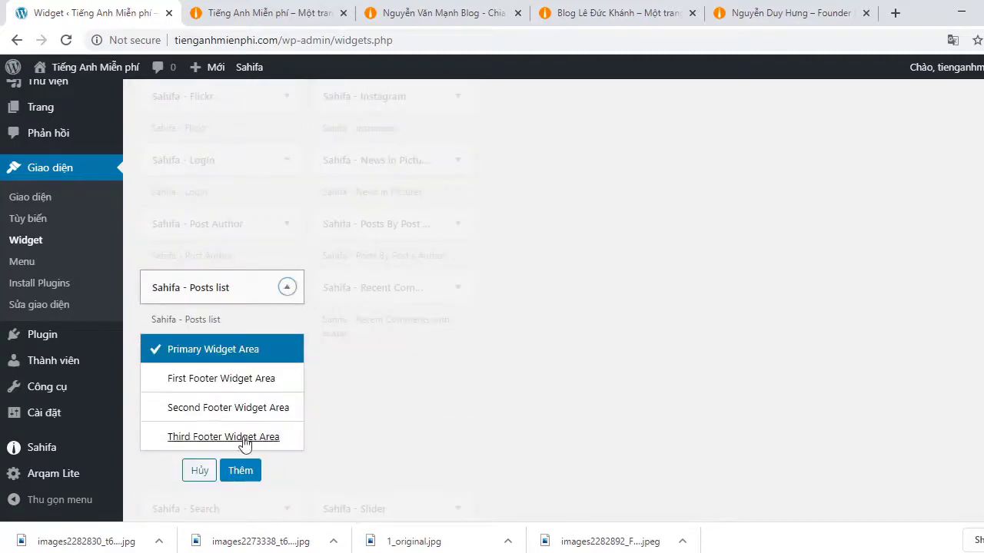
left_click(240, 464)
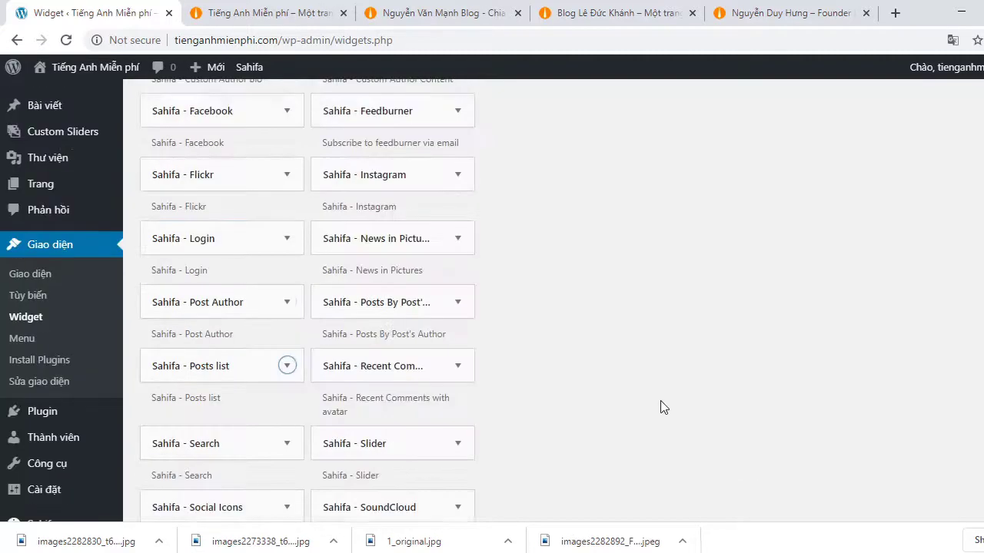
scroll(664, 408, "up", 2)
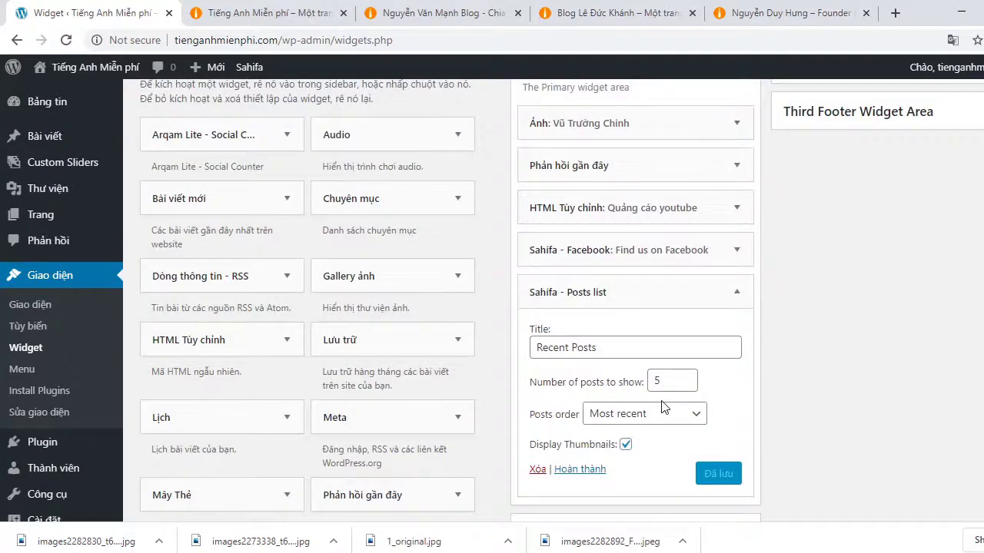
scroll(664, 407, "down", 1)
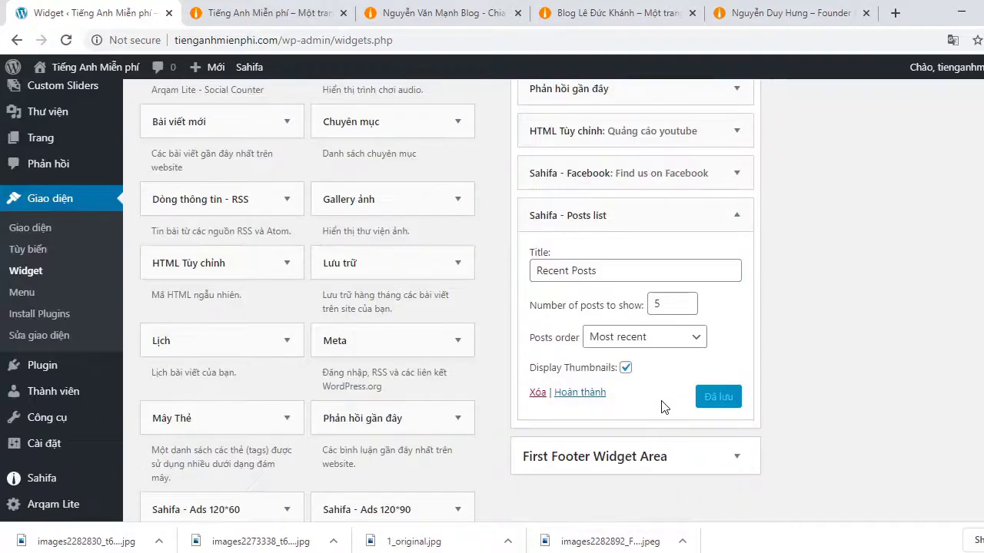
left_click(582, 393)
- Reload the homepage and examine the new posts list with thumbnails in the sidebar
left_click(270, 7)
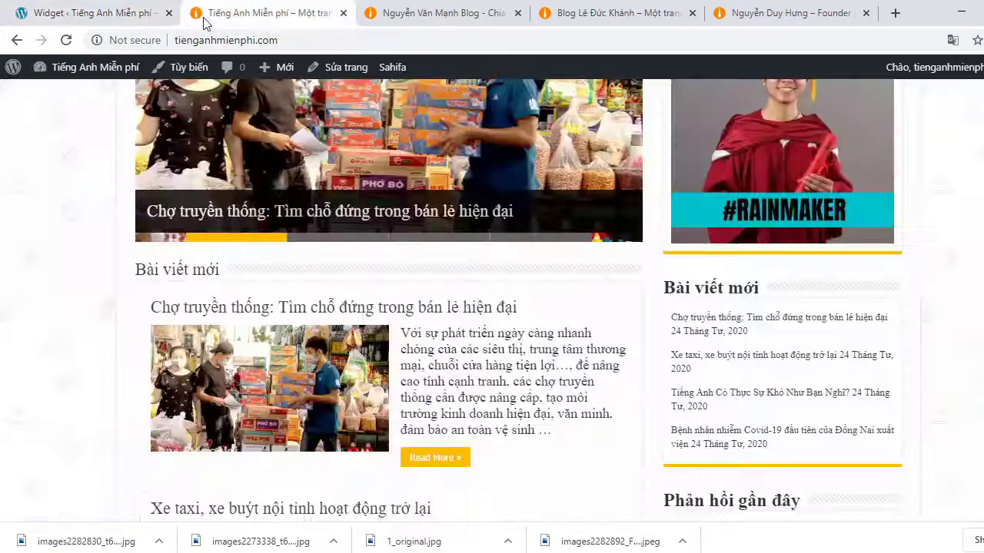
left_click(66, 40)
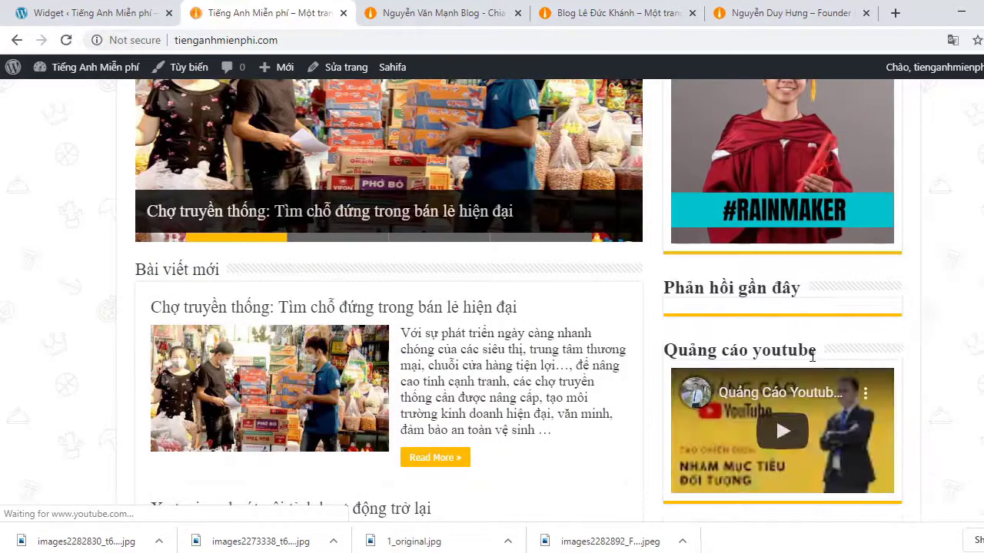
scroll(807, 366, "down", 8)
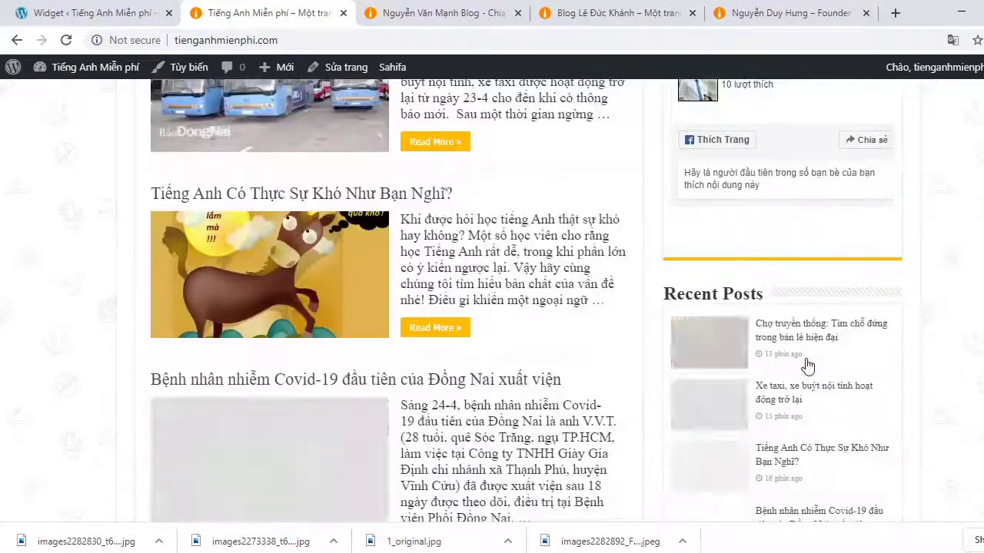
scroll(760, 332, "up", 3)
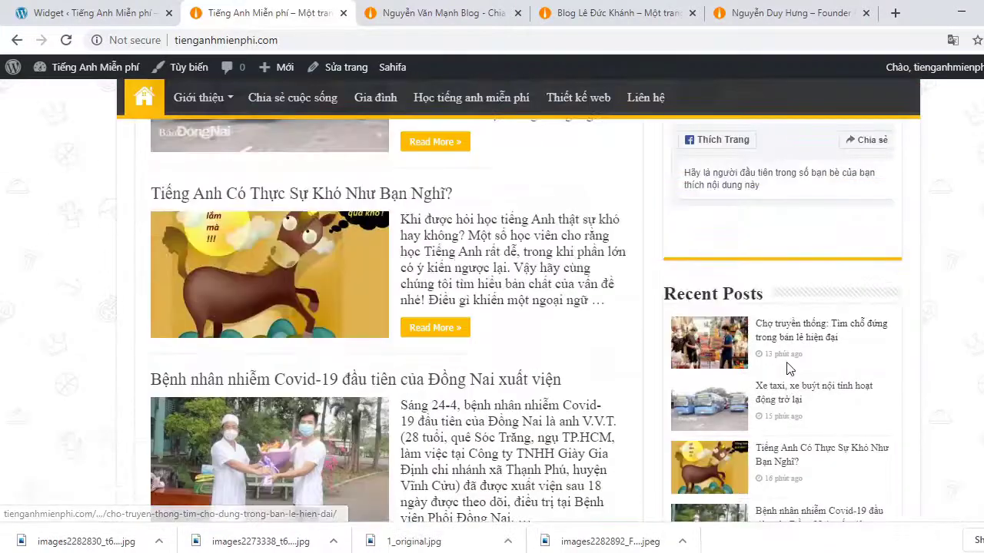
scroll(778, 294, "down", 2)
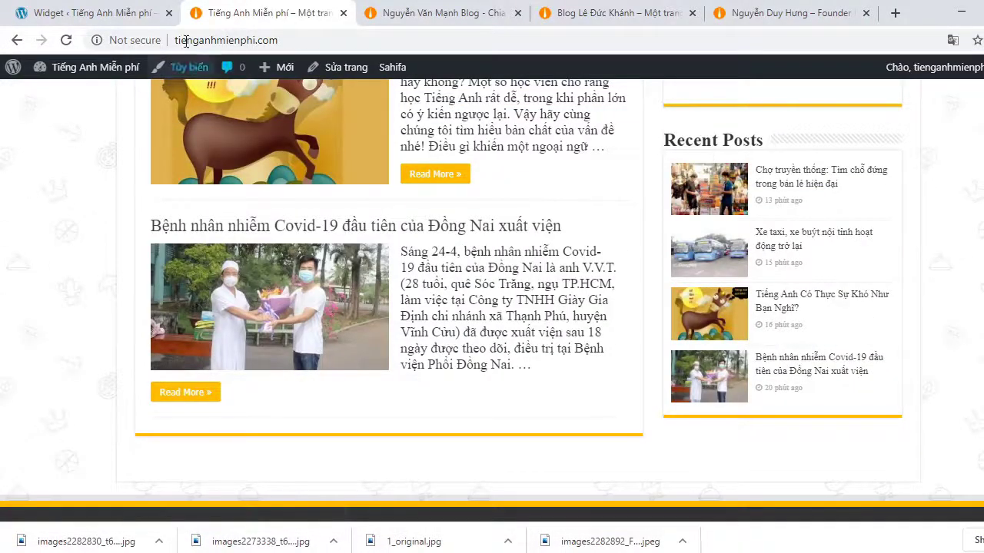
- Set the title of the Sahifa - Posts list widget to "Bài viết mới" and save the change
left_click(173, 14)
scroll(686, 244, "up", 3)
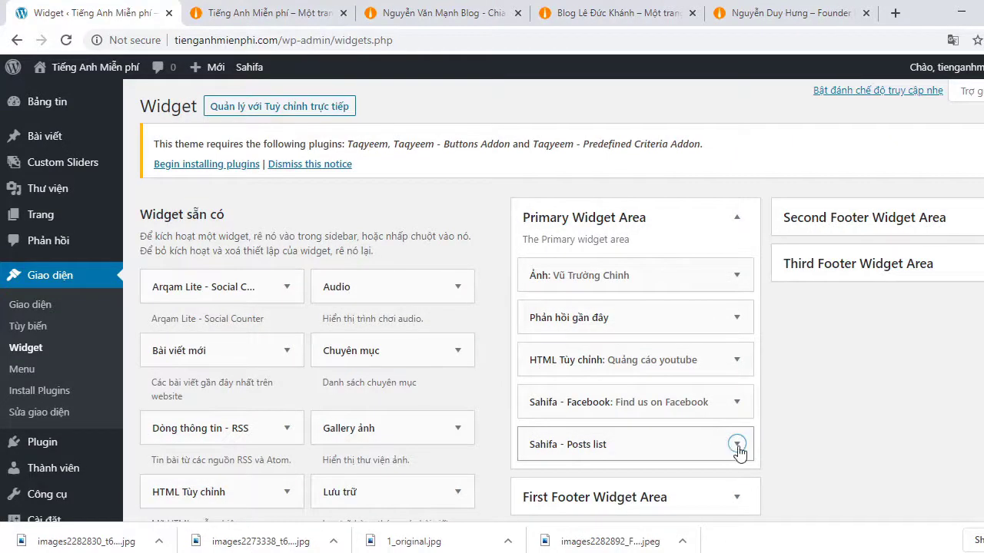
left_click(738, 452)
triple_click(624, 494)
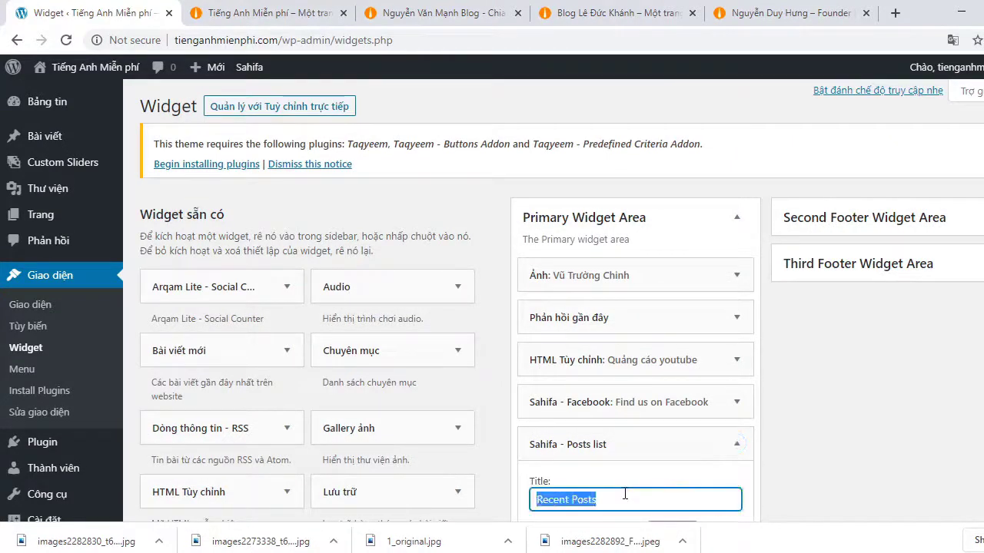
type("Bài viết mới")
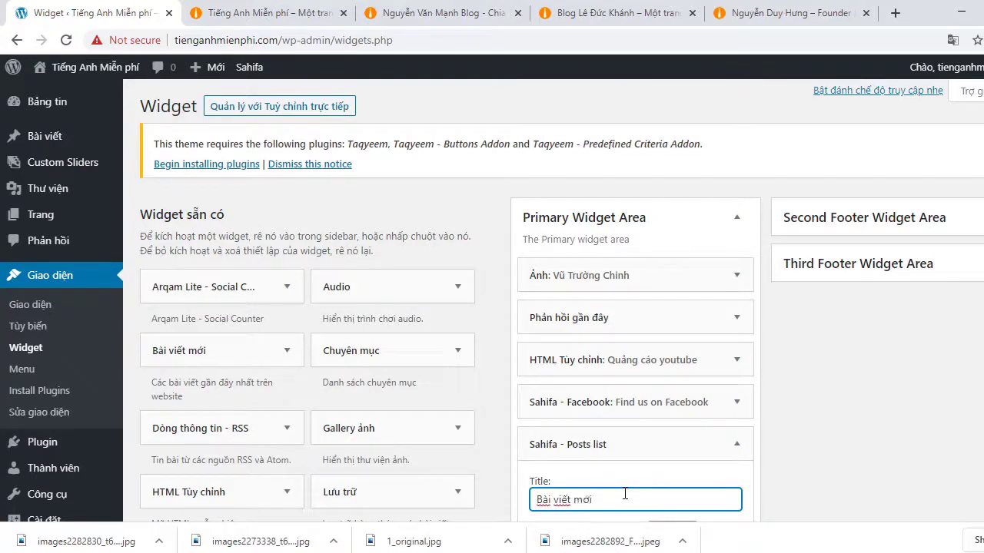
scroll(624, 494, "down", 4)
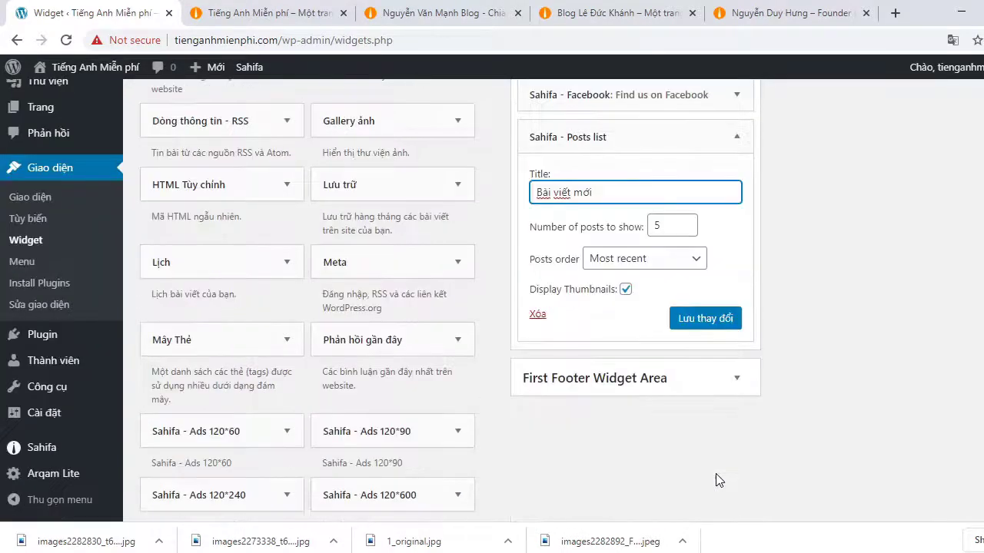
left_click(705, 327)
- Reload the homepage to check the posts list's heading, and return to the widget management page
left_click(264, 23)
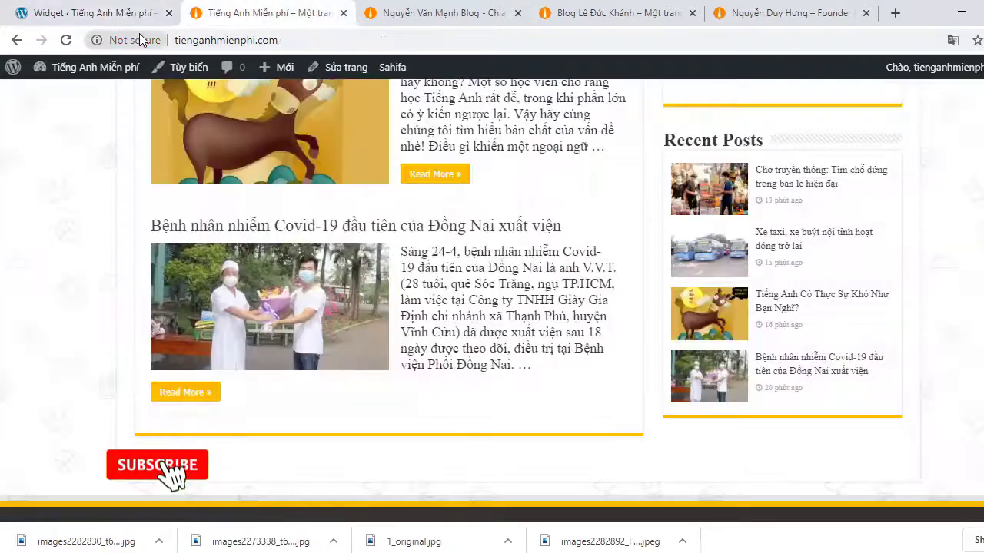
left_click(66, 40)
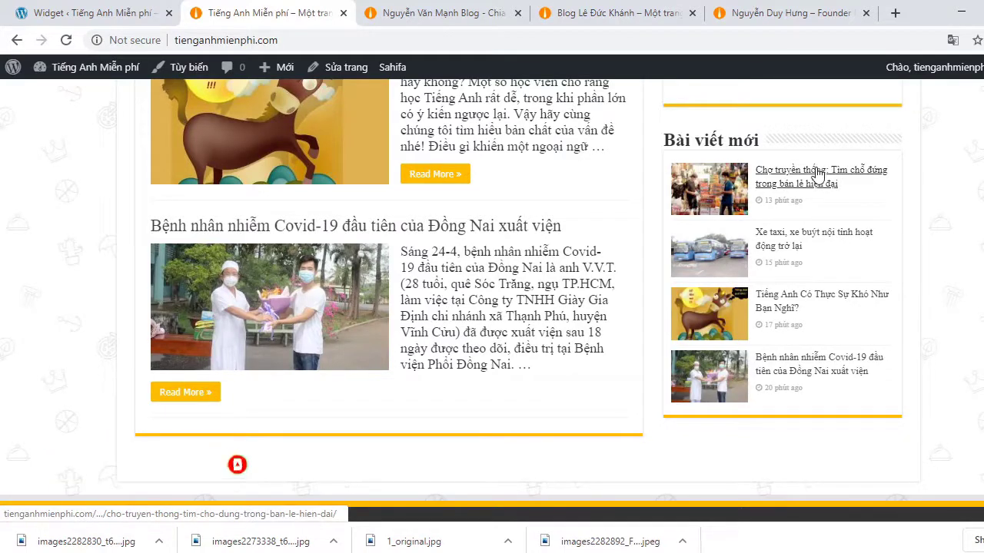
left_click(157, 15)
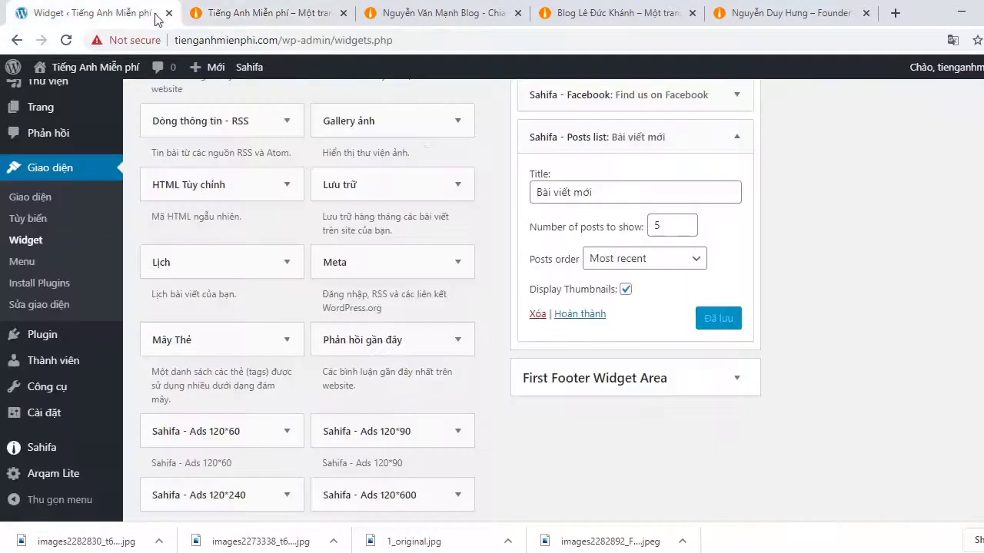
- Keep the Sahifa - Posts list widget ordered by Most recent with thumbnails displayed, and save its settings
left_click(627, 290)
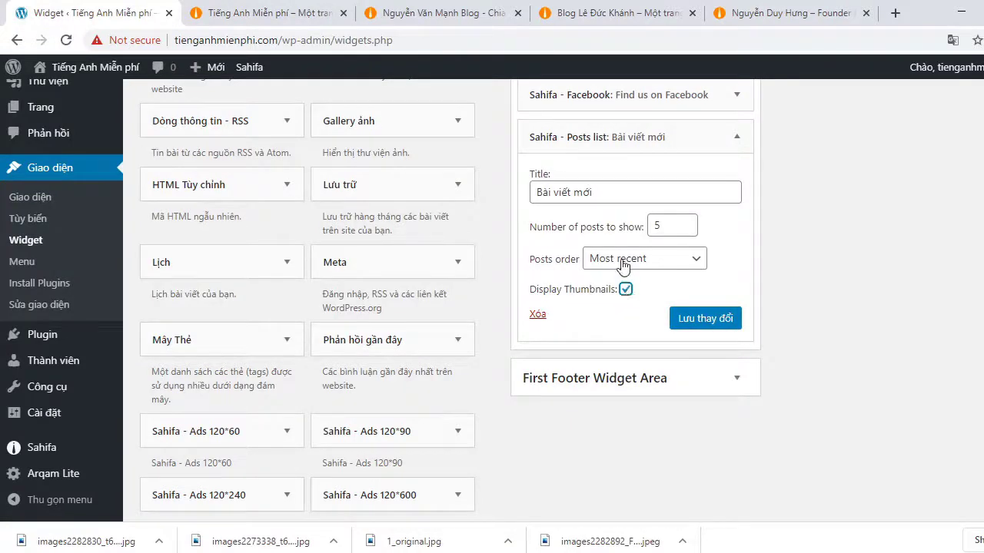
left_click(622, 265)
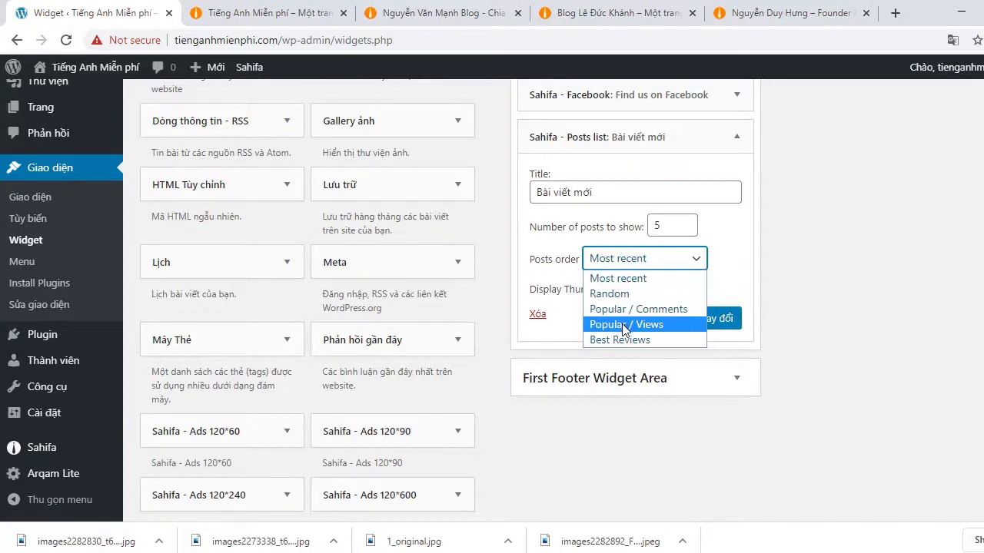
left_click(661, 279)
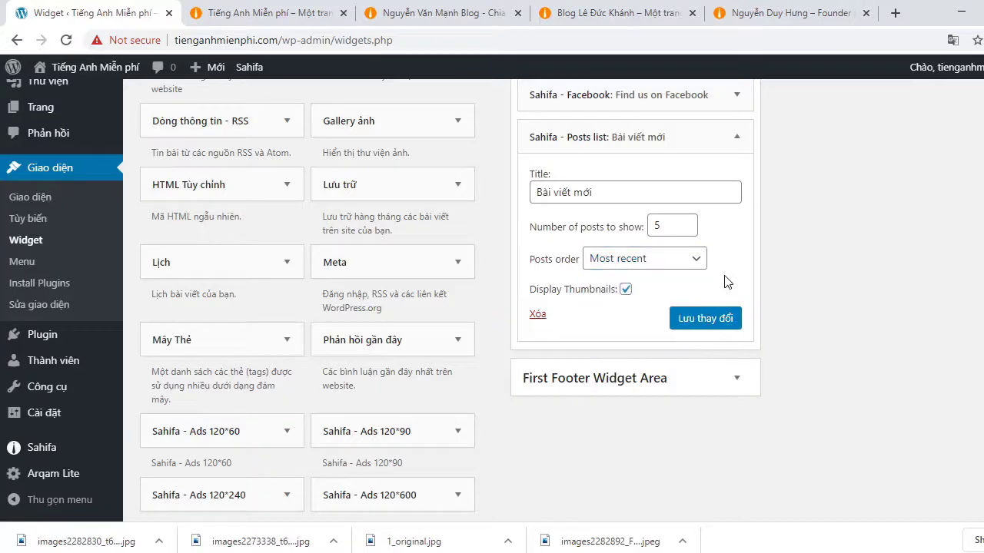
scroll(694, 295, "up", 3)
scroll(694, 295, "down", 4)
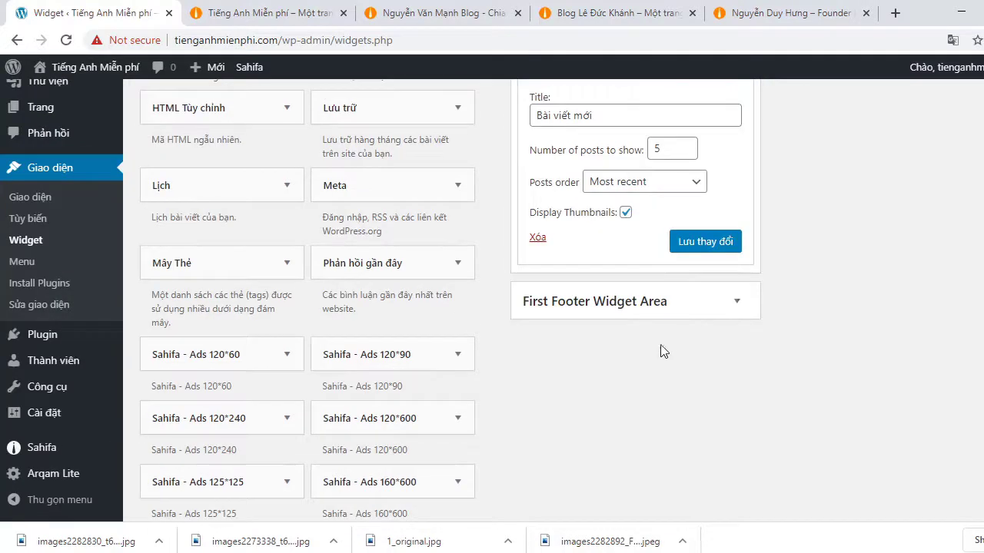
left_click(706, 242)
scroll(703, 323, "up", 3)
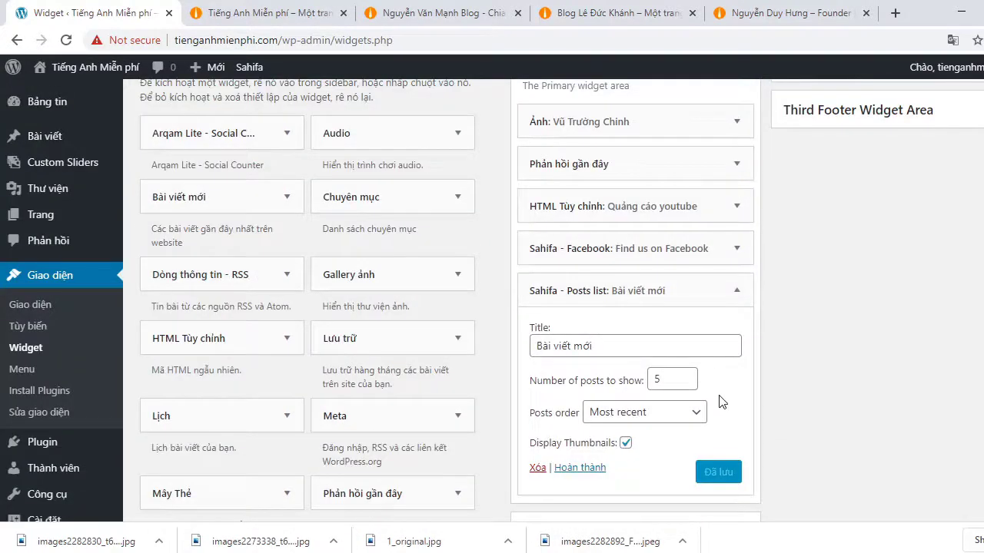
- Collapse the Sahifa - Posts list widget and move it directly below the image widget in the Primary Widget Area
left_click_drag(722, 401, 717, 341)
left_click(790, 364)
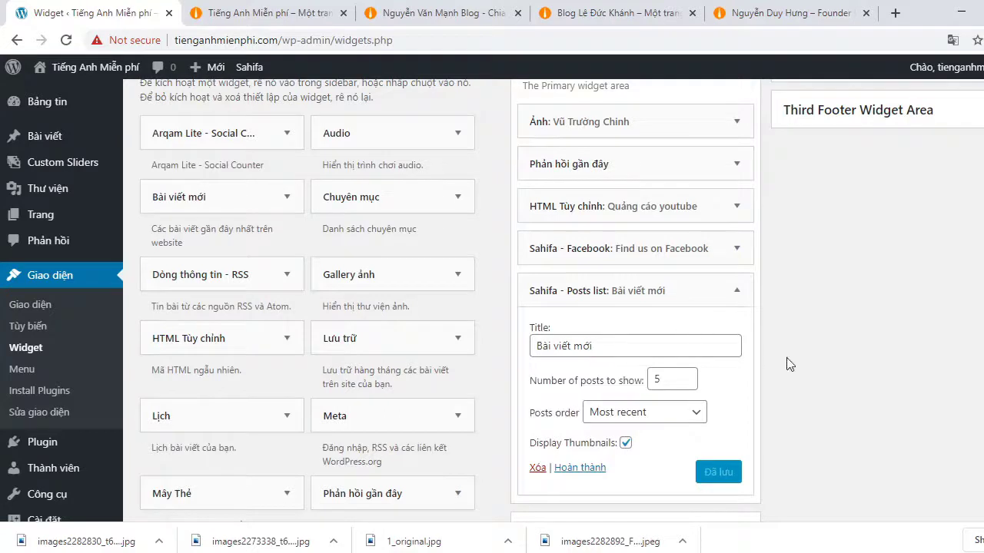
left_click(593, 472)
left_click_drag(604, 289, 602, 155)
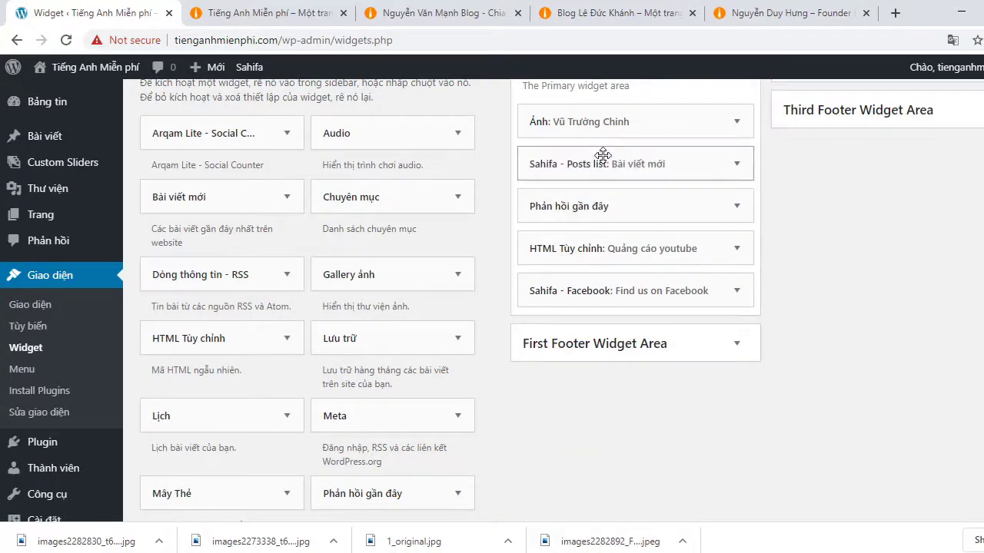
- Reload the homepage and examine the new position of the "Bài viết mới" list in the sidebar
left_click(284, 15)
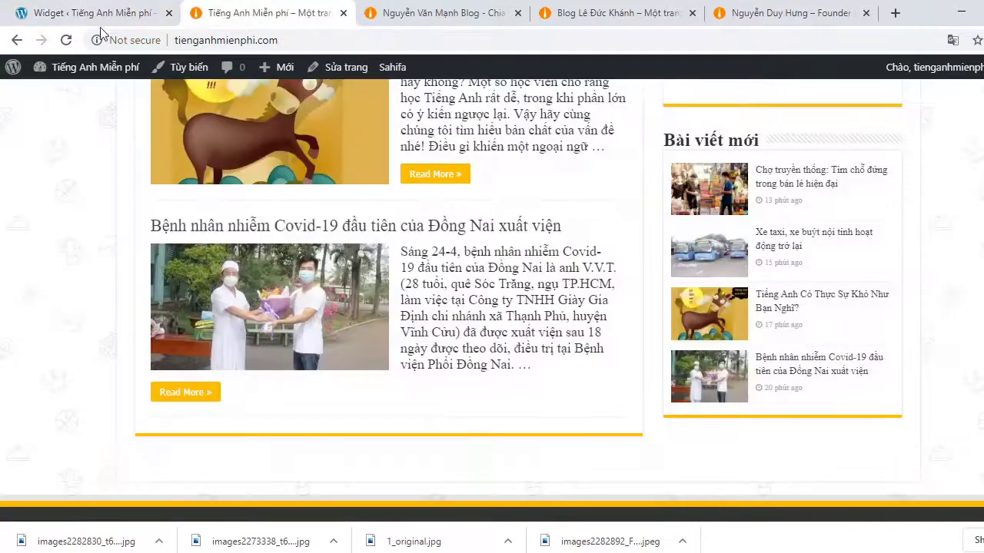
left_click(66, 41)
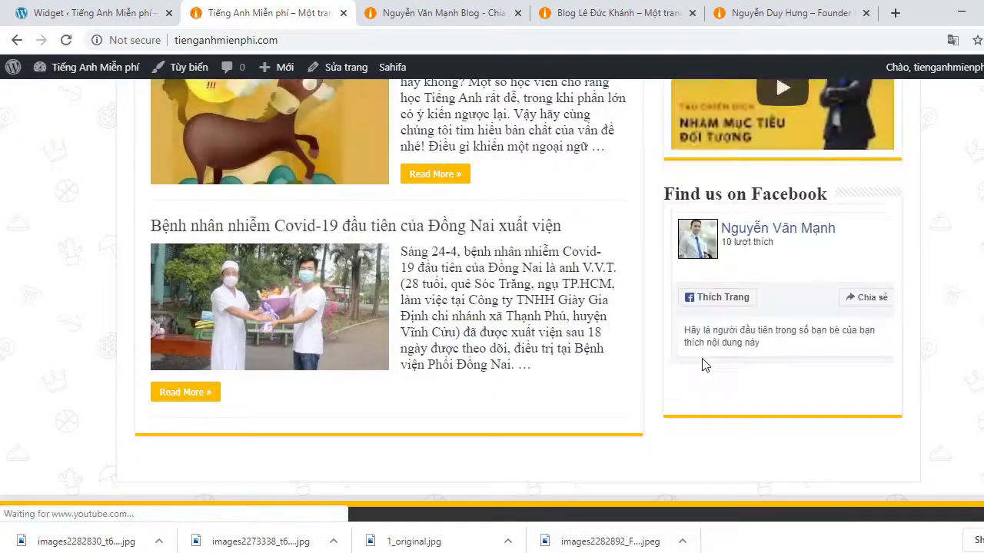
scroll(703, 359, "up", 8)
scroll(704, 361, "down", 13)
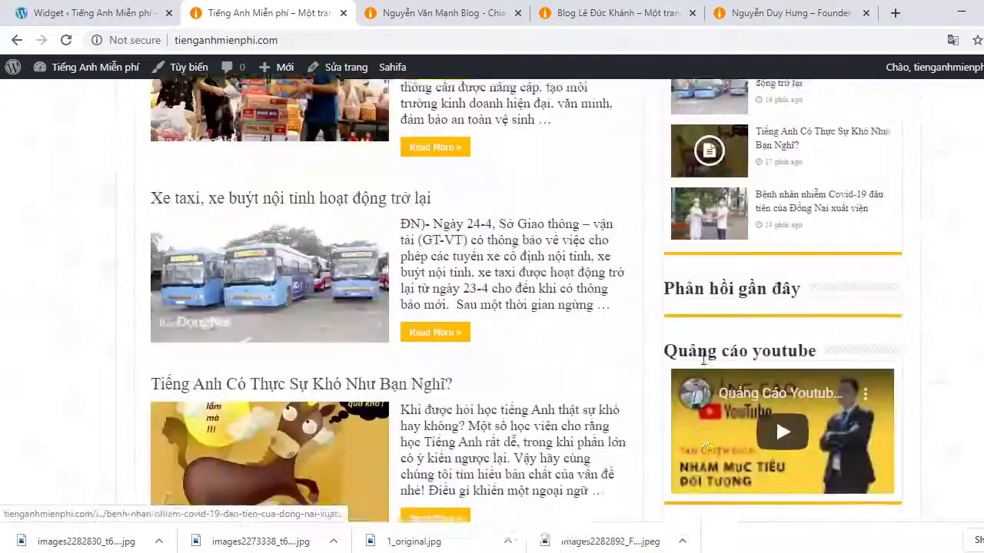
scroll(703, 365, "down", 5)
scroll(705, 367, "up", 11)
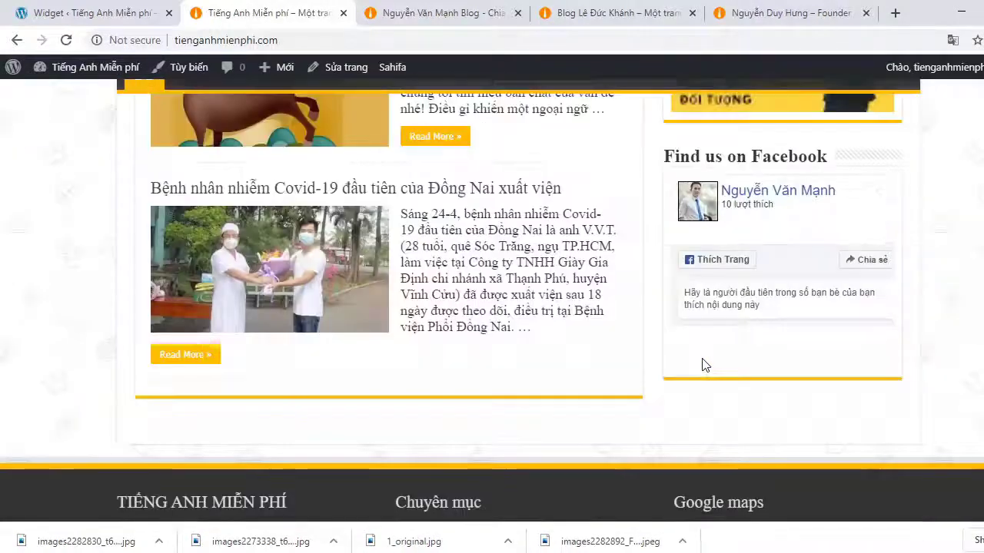
scroll(706, 367, "up", 6)
scroll(702, 362, "down", 5)
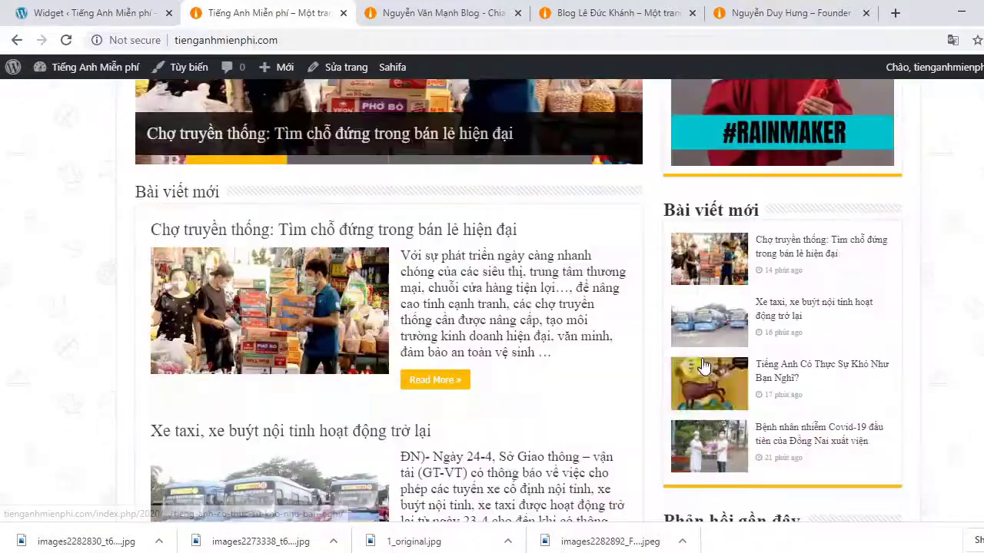
- Open the post "Chợ truyền thống: Tìm chỗ đứng trong bán lẻ hiện đại" and examine its content, related articles and sidebar
left_click(466, 230)
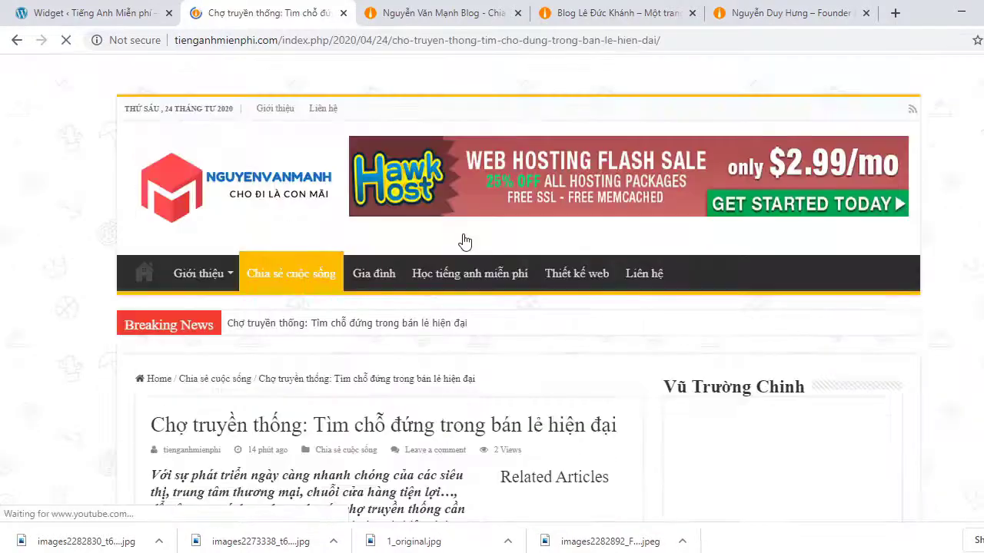
scroll(578, 454, "down", 4)
scroll(578, 454, "down", 2)
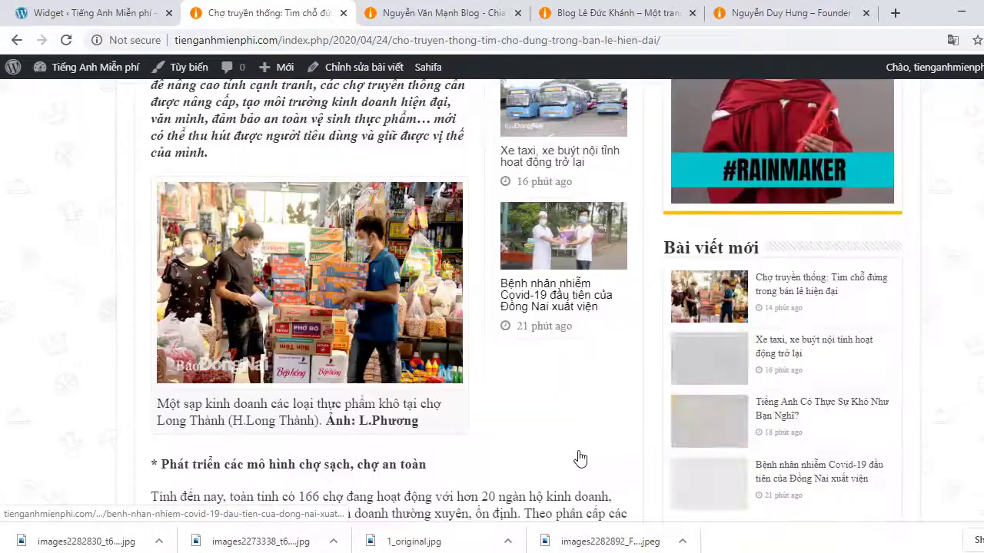
scroll(502, 389, "up", 2)
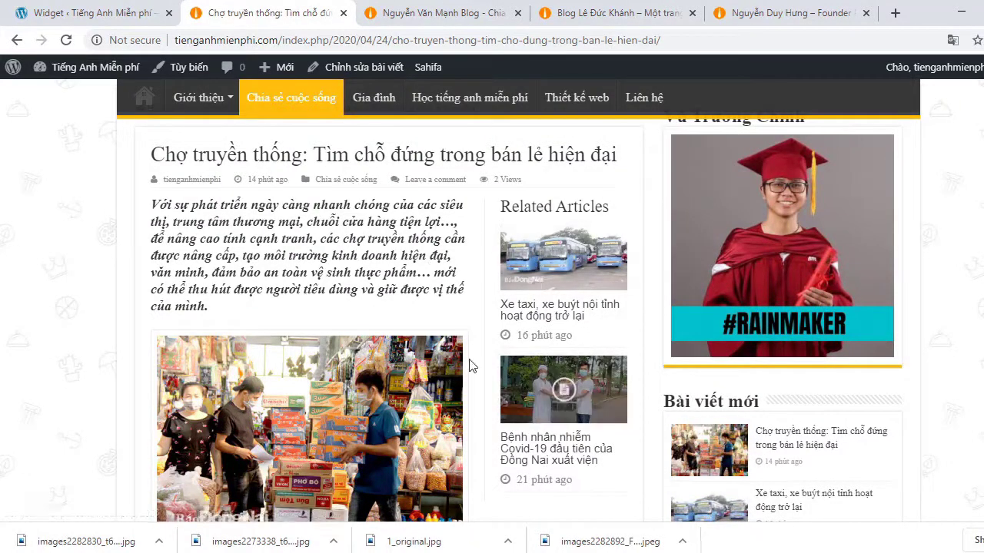
scroll(582, 458, "down", 20)
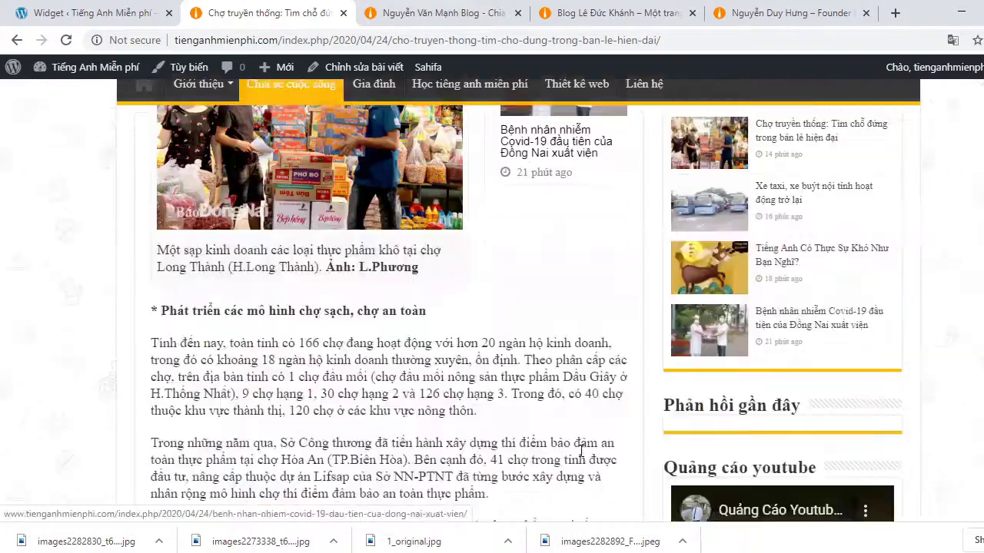
scroll(582, 458, "up", 20)
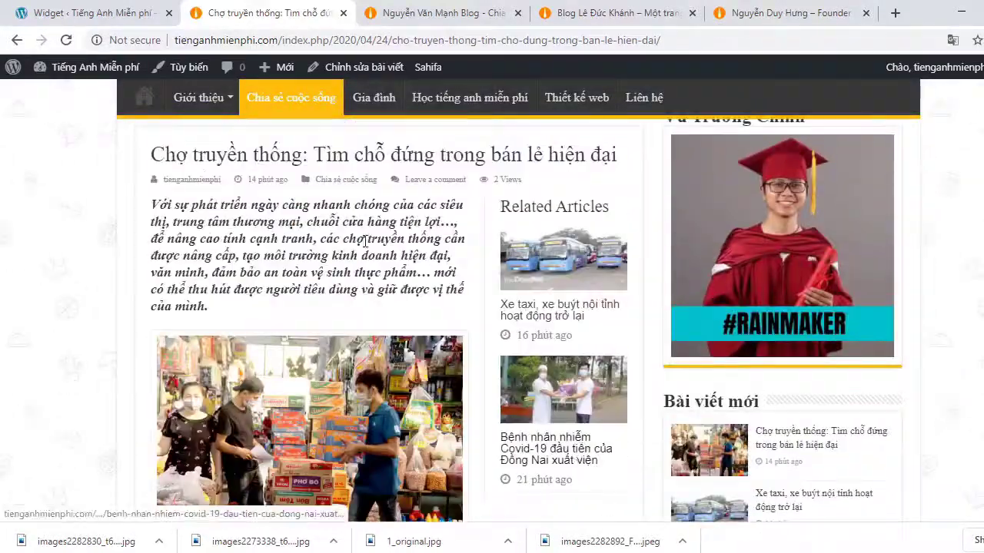
- Return to the site administration and open the Posts Settings of the Sahifa theme
left_click(135, 16)
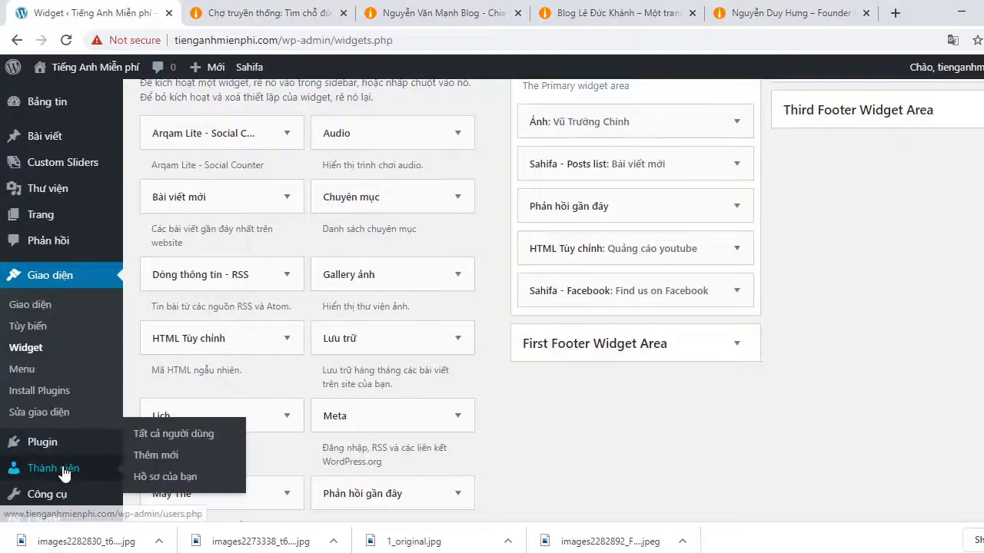
scroll(58, 467, "down", 3)
mouse_move(53, 458)
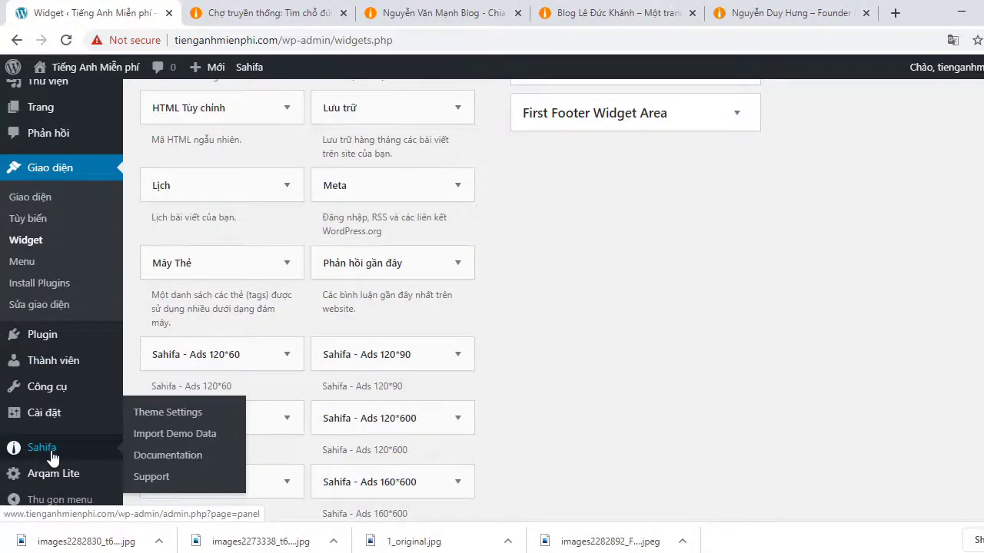
left_click(53, 458)
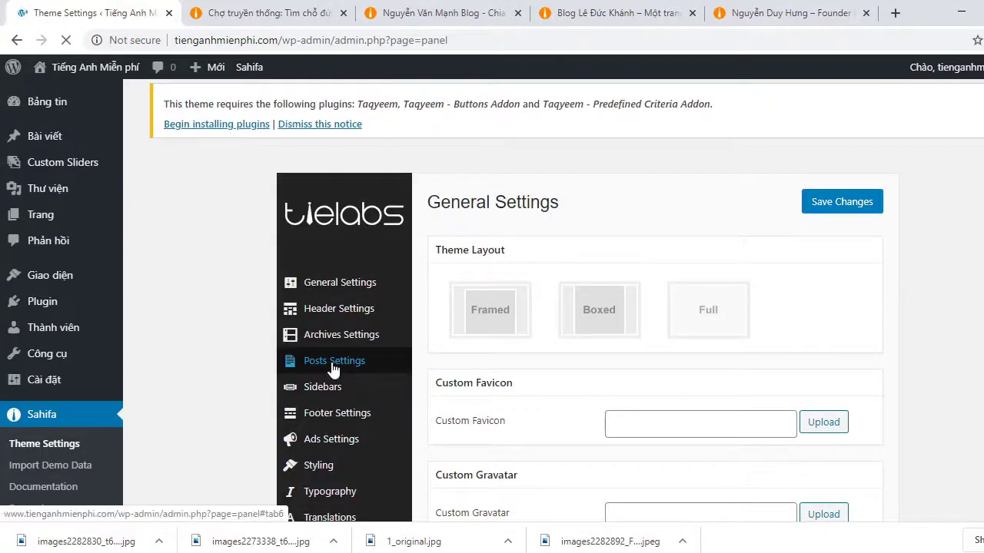
left_click(333, 372)
- Turn off Related Posts, set their position to Below the post area, and save the theme settings
scroll(530, 414, "down", 2)
scroll(540, 417, "down", 2)
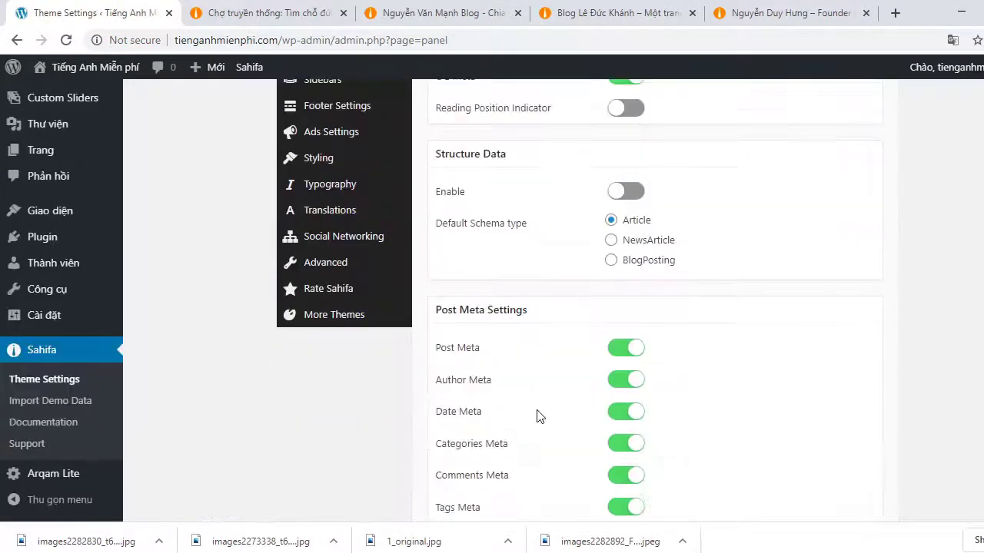
scroll(541, 416, "down", 2)
scroll(541, 416, "down", 2)
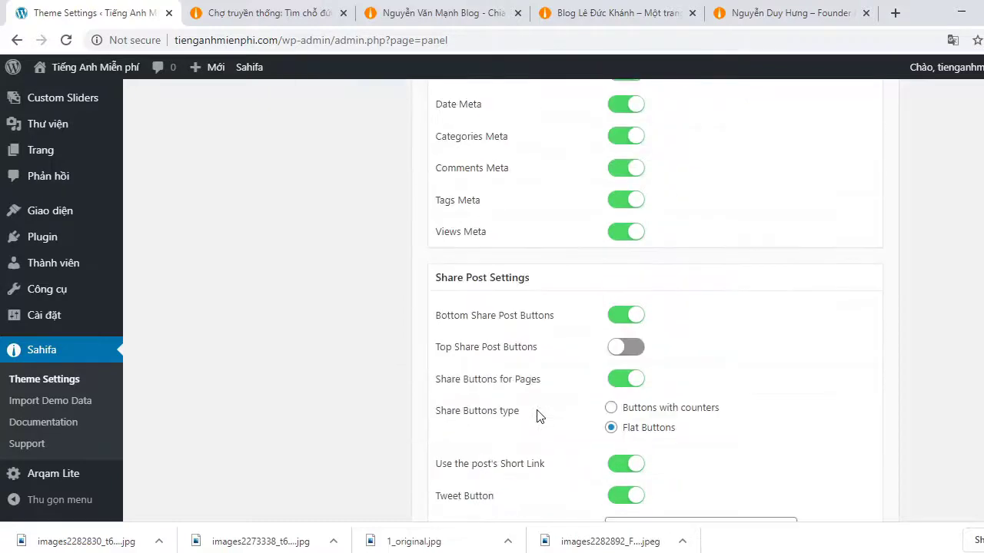
scroll(536, 413, "down", 2)
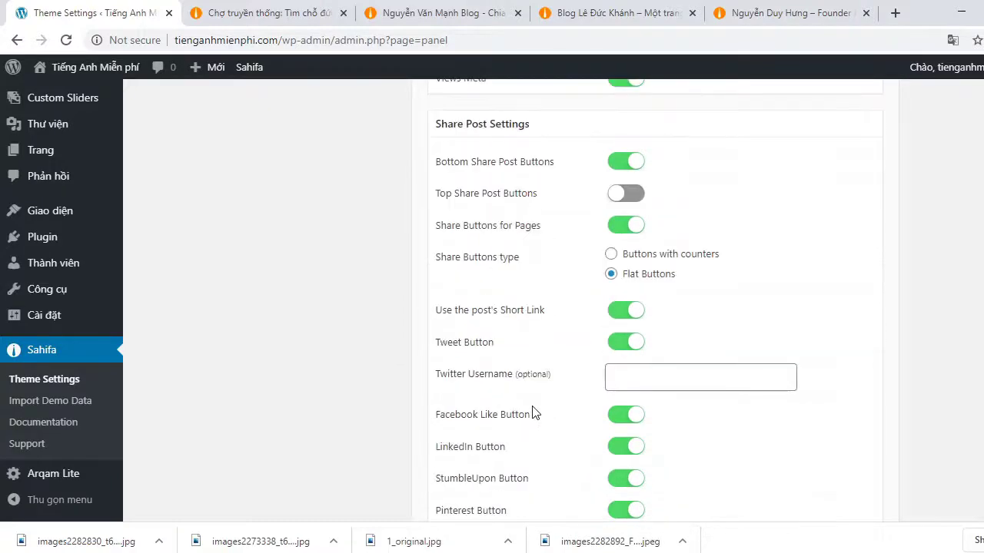
scroll(536, 412, "down", 4)
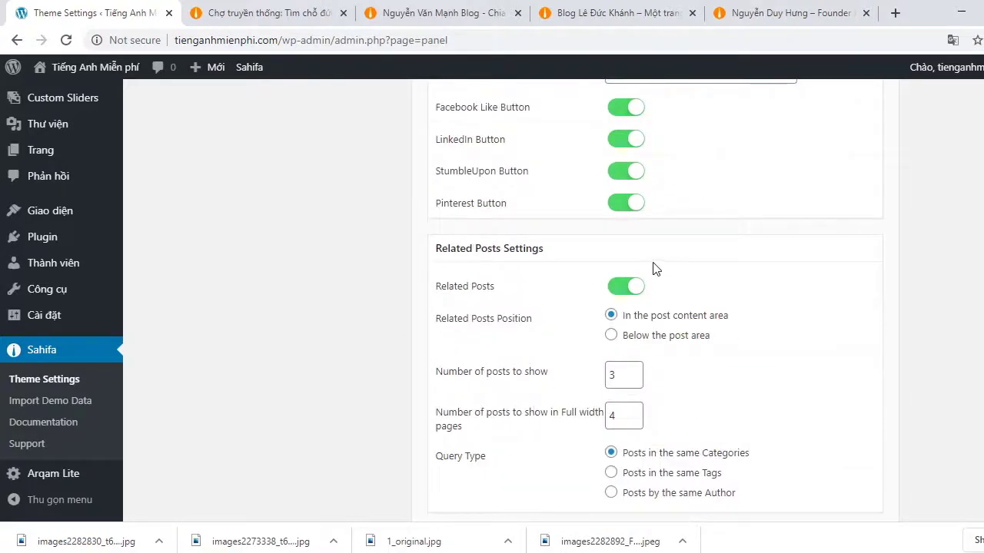
left_click(629, 287)
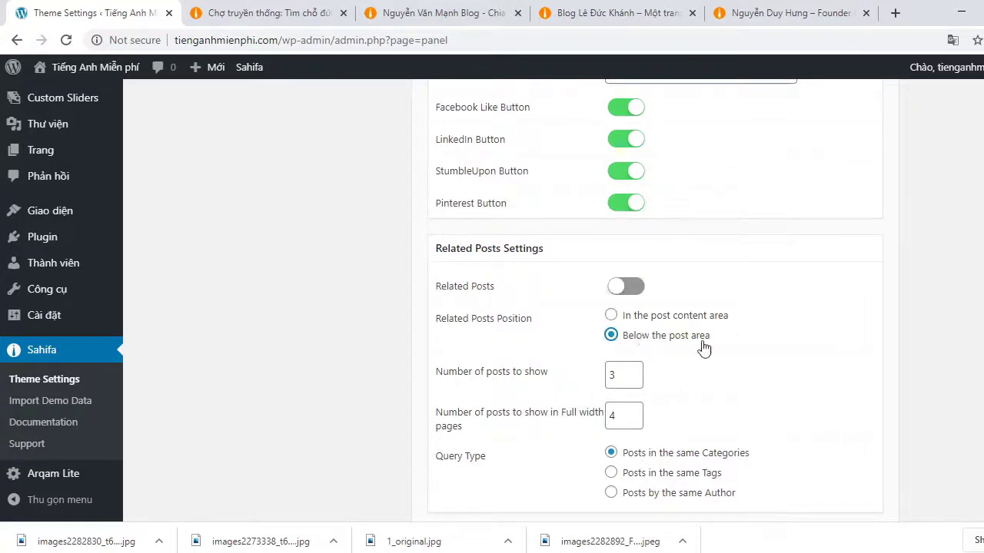
scroll(757, 321, "down", 6)
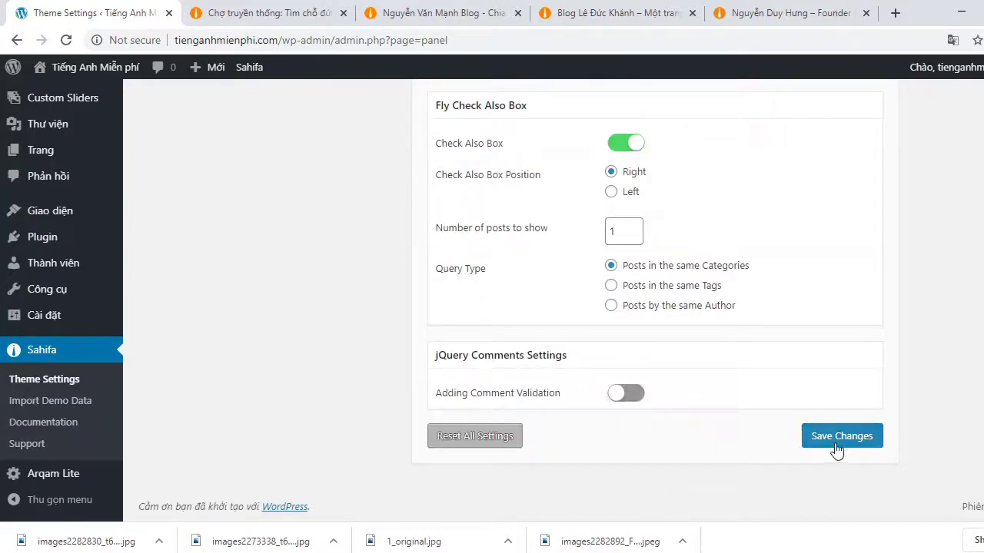
left_click(836, 439)
- Reload the article page and examine it down to the comment section for related-post elements
left_click(295, 17)
left_click(66, 40)
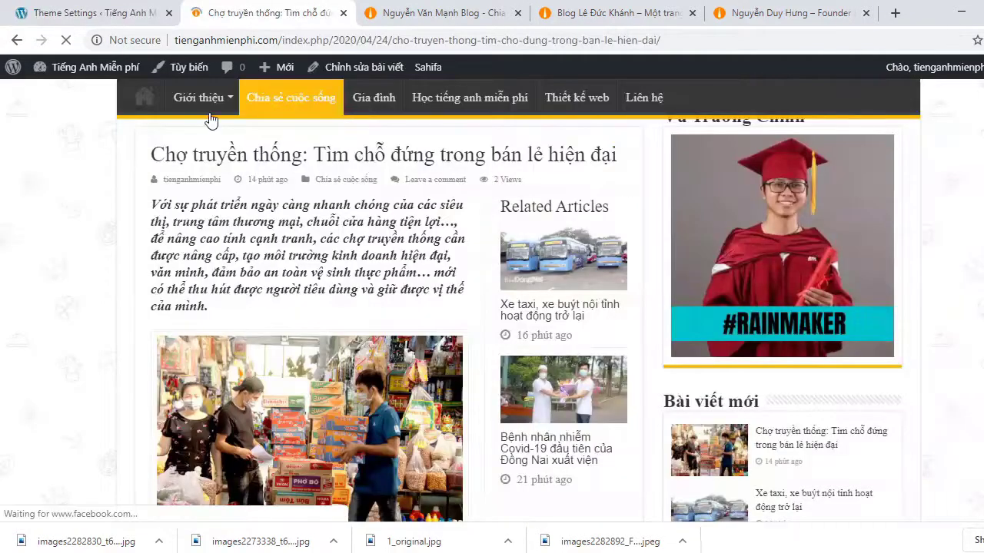
scroll(461, 354, "down", 6)
scroll(482, 371, "down", 10)
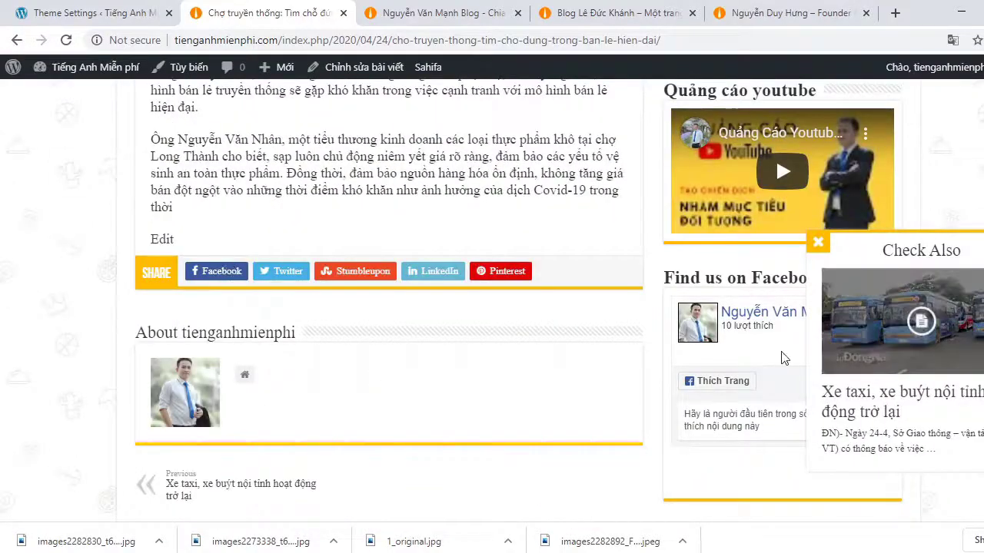
scroll(530, 402, "down", 5)
scroll(530, 402, "up", 4)
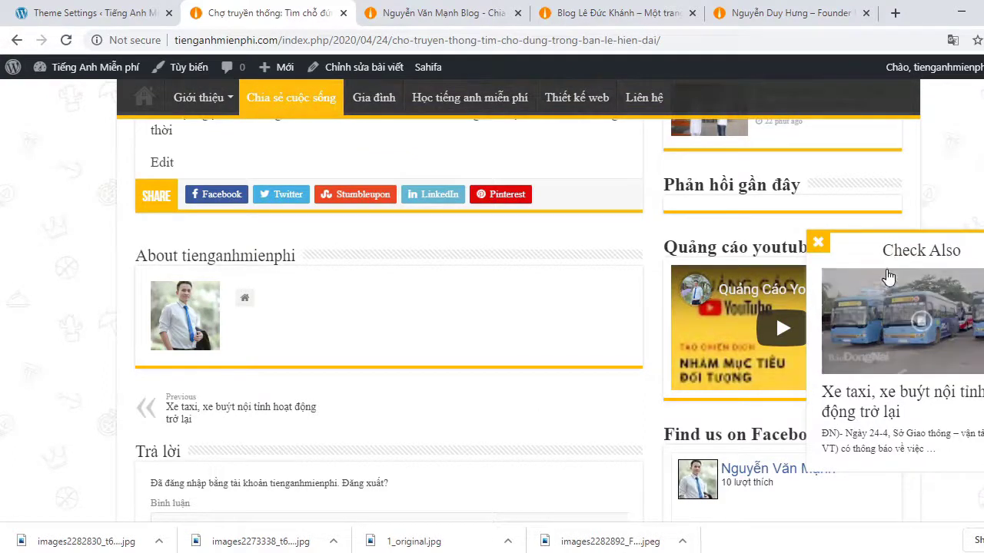
- Turn off the Check Also Box in the theme's post settings and save the changes
left_click(120, 13)
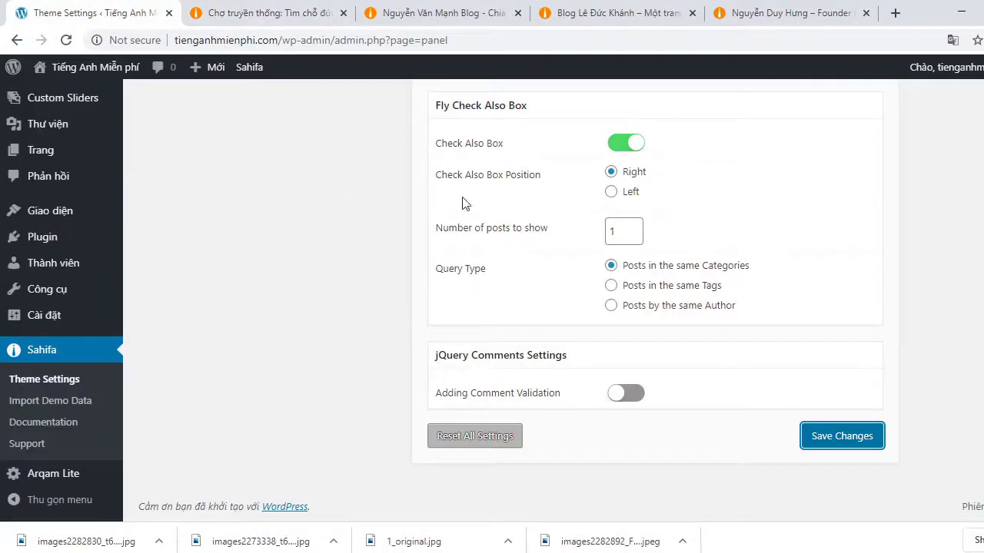
left_click(628, 143)
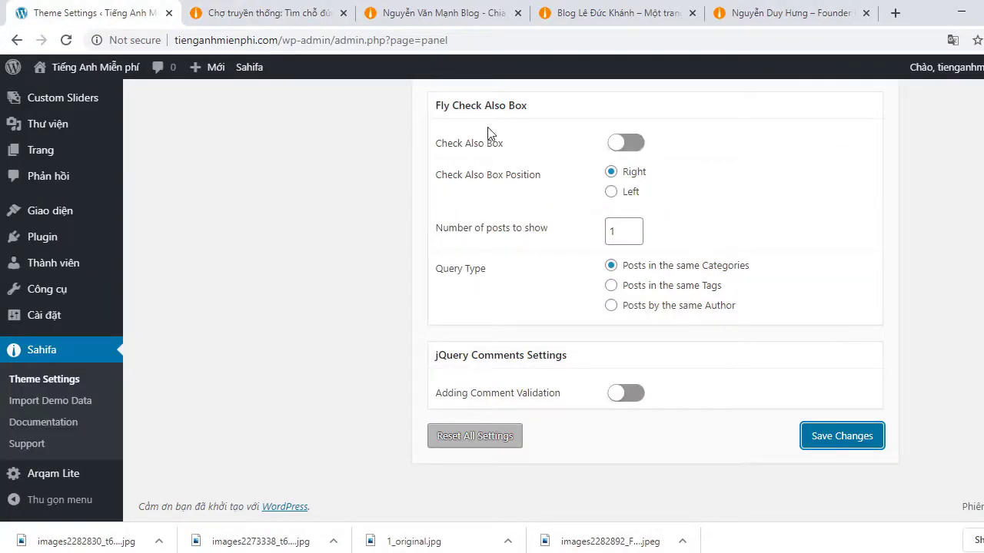
left_click(627, 143)
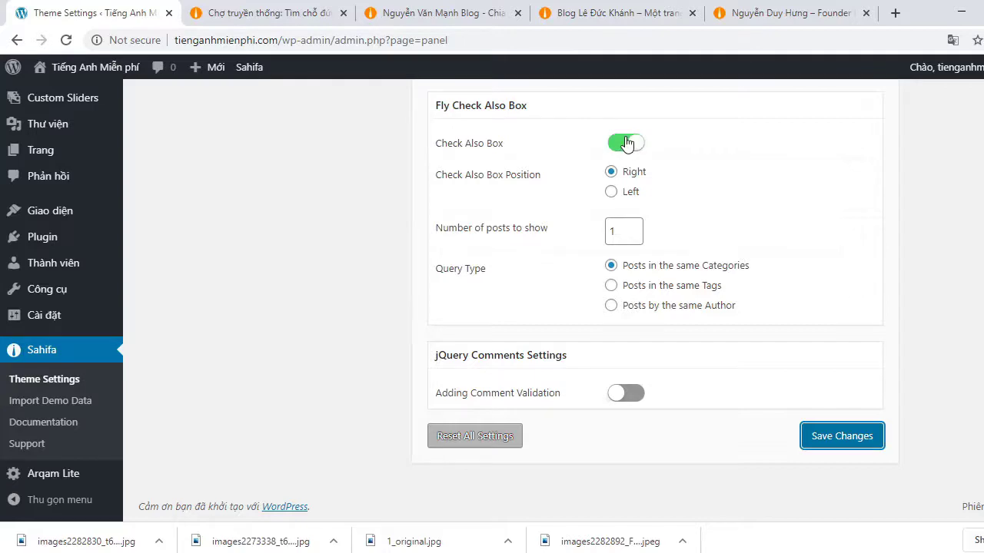
left_click(626, 143)
left_click(814, 436)
- Reload the article page and check it for the Check Also box
left_click(236, 9)
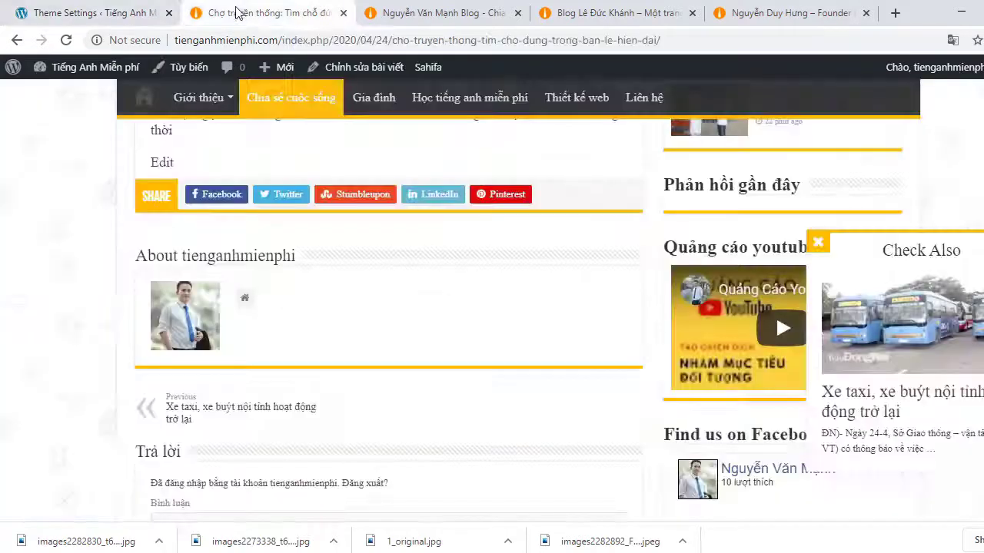
left_click(67, 41)
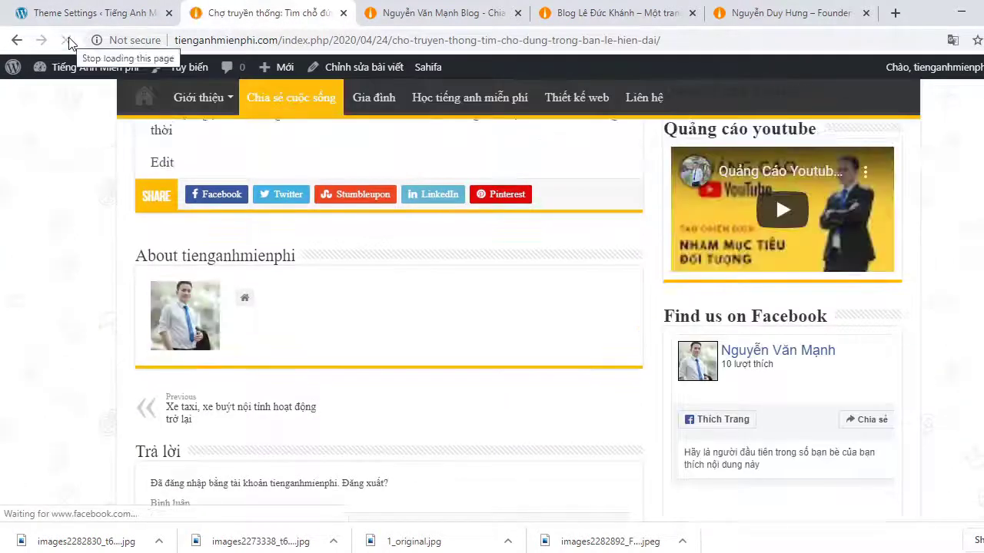
scroll(899, 407, "up", 10)
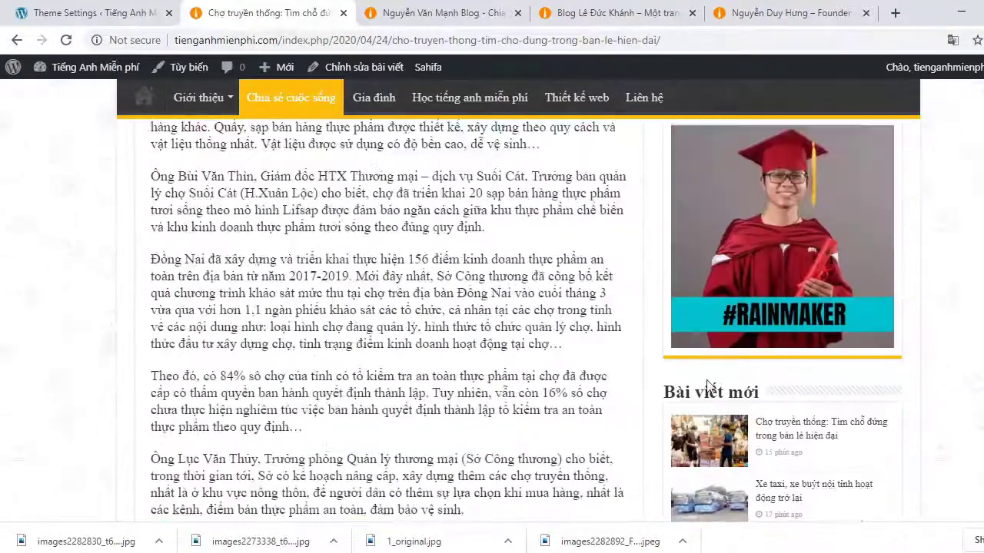
- Turn the Check Also Box back on in the theme's post settings and save the changes
left_click(107, 14)
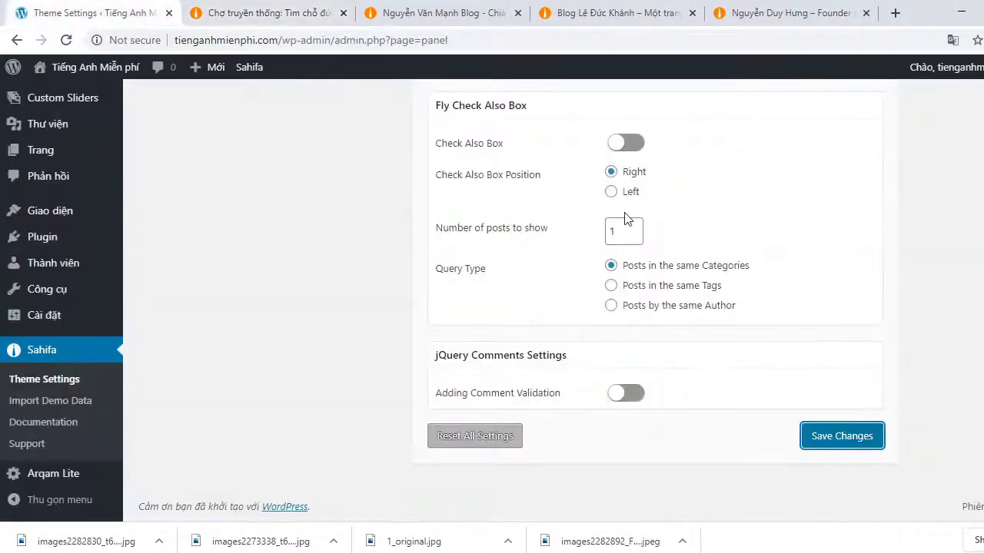
left_click(626, 143)
left_click(842, 436)
- Reload the article page and check its lower part for the Check Also box and the share buttons
left_click(243, 17)
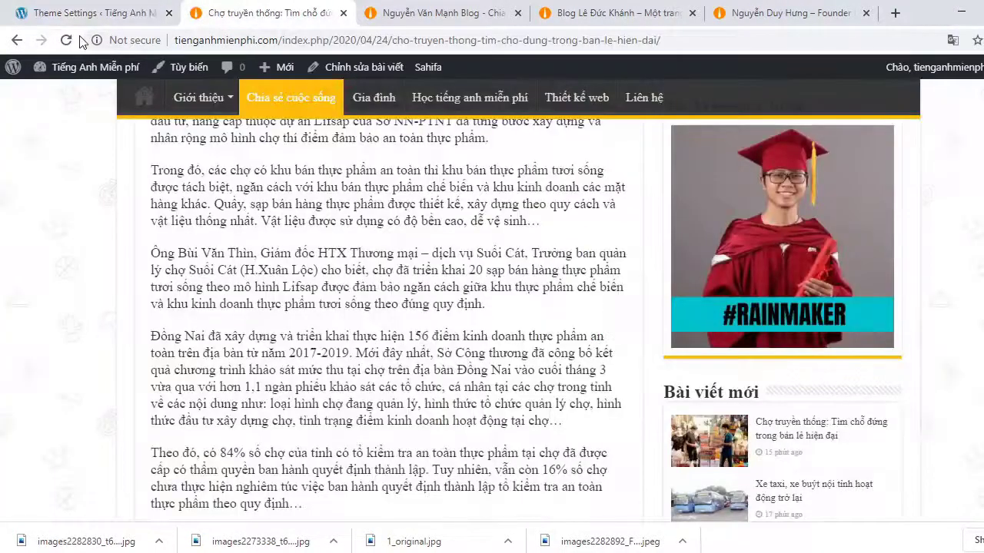
left_click(66, 40)
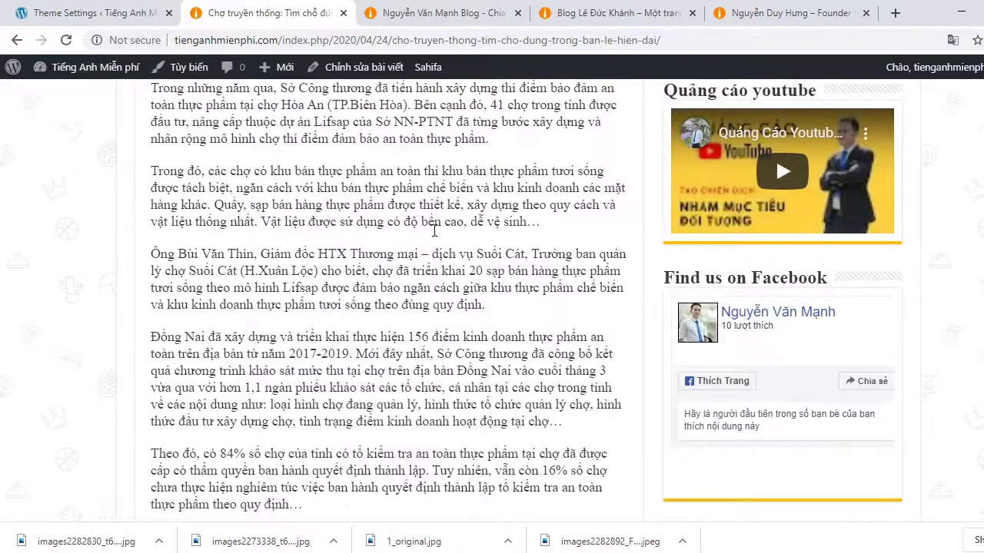
scroll(432, 238, "down", 10)
scroll(435, 239, "down", 5)
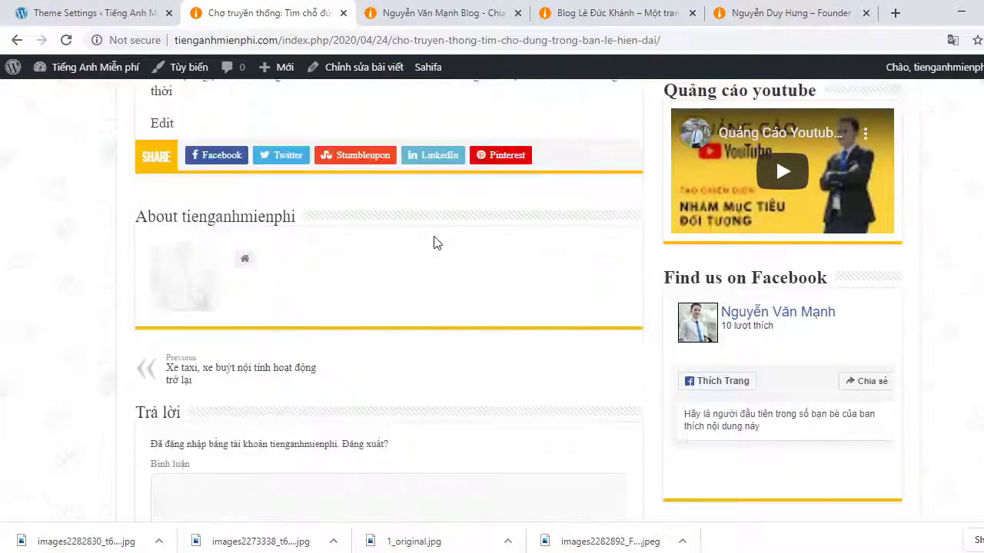
scroll(435, 243, "up", 2)
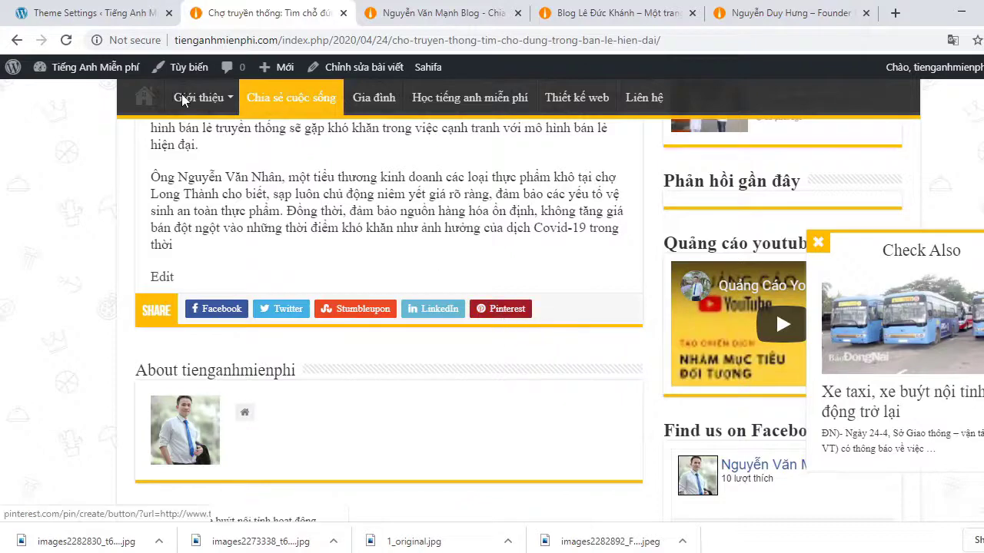
- Turn off the StumbleUpon and Pinterest share buttons in the theme's post settings and save the changes
left_click(129, 23)
scroll(367, 268, "up", 15)
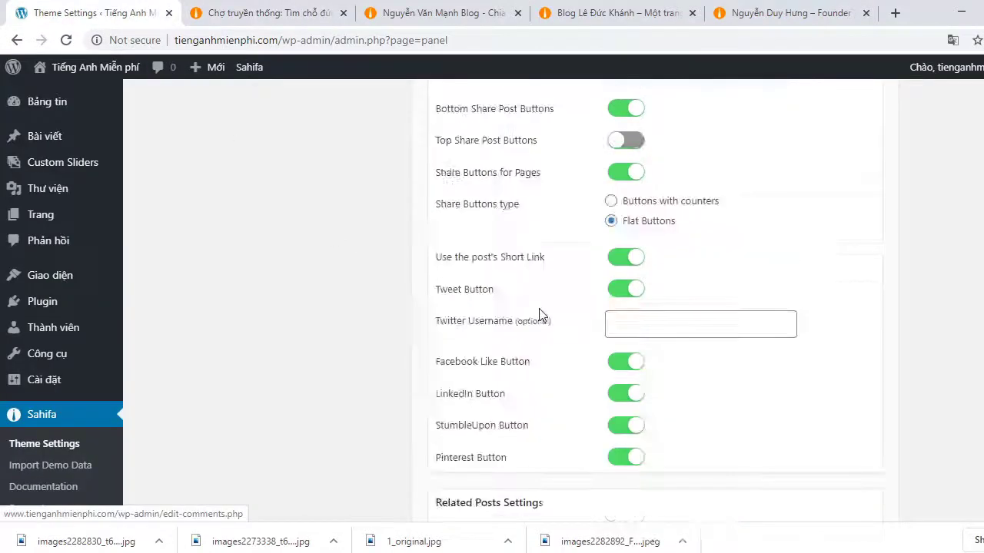
scroll(542, 314, "up", 7)
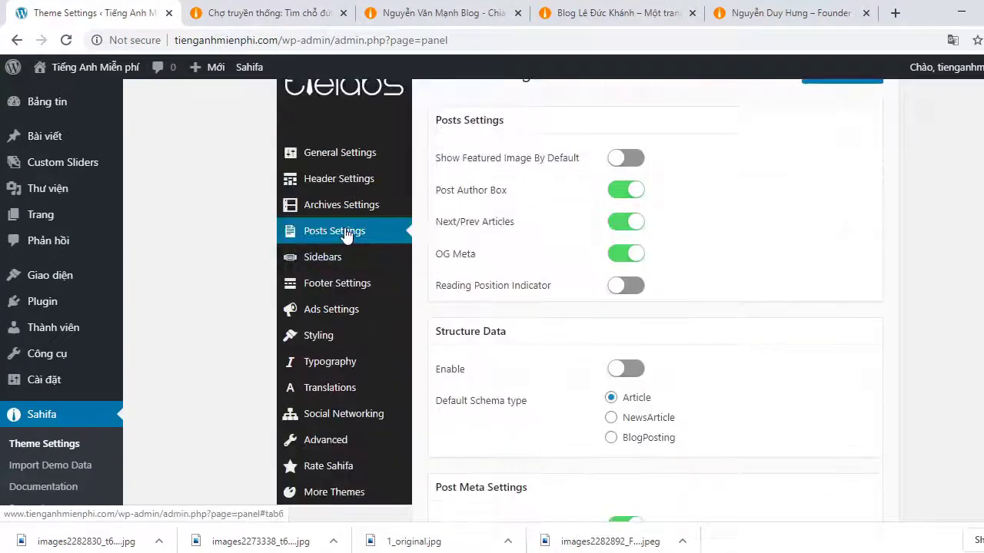
scroll(701, 365, "down", 7)
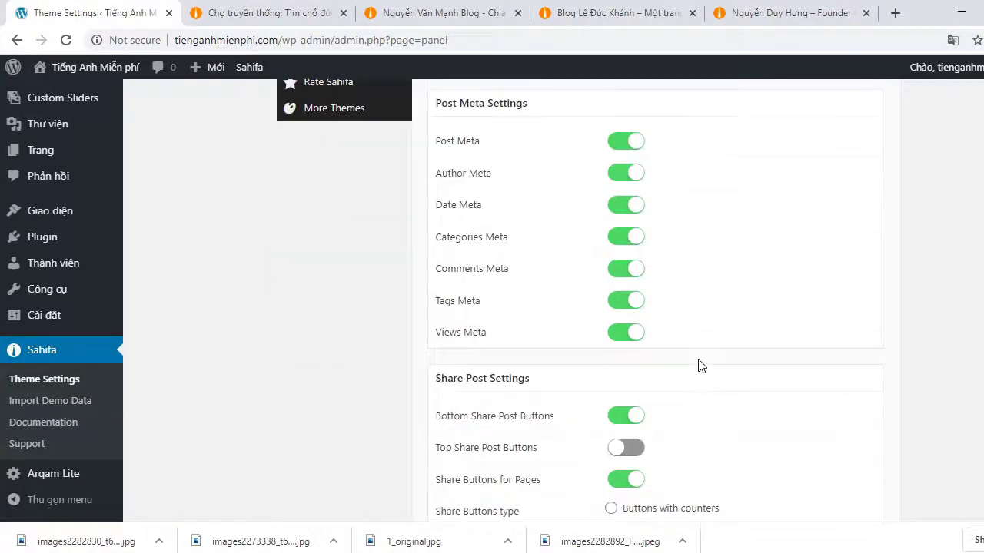
scroll(699, 366, "down", 3)
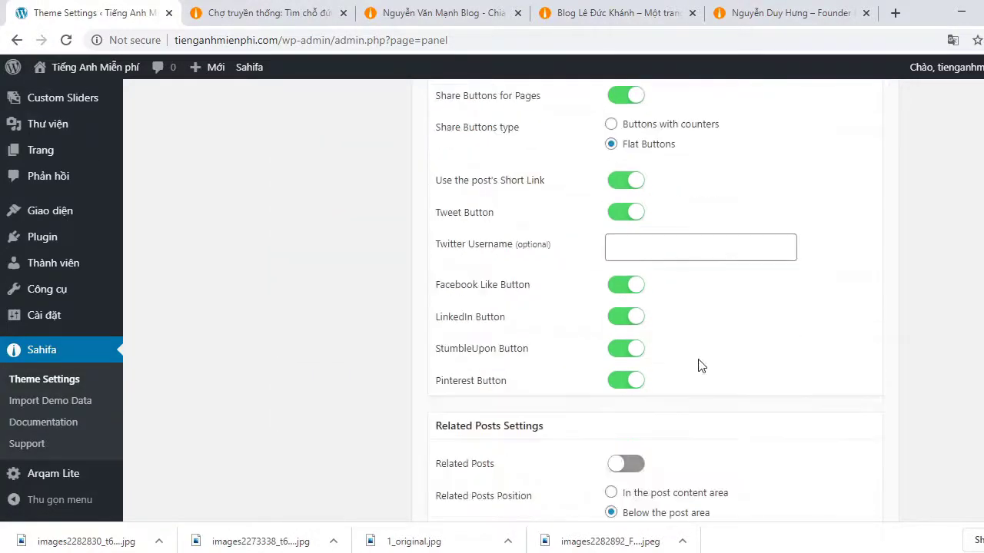
left_click(629, 382)
left_click(632, 358)
scroll(630, 358, "down", 10)
left_click(869, 438)
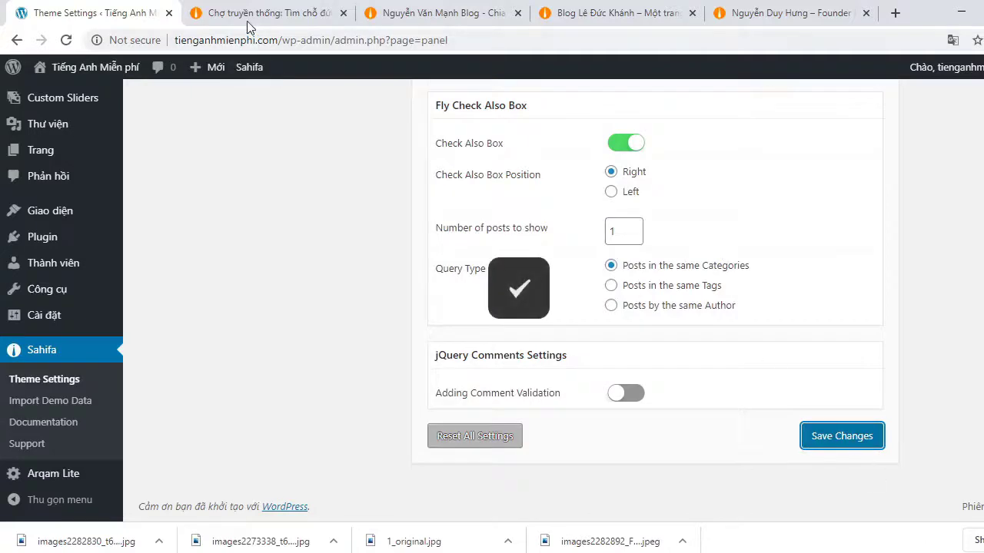
- Reload the article page and check the share buttons below the post
left_click(247, 23)
left_click(66, 40)
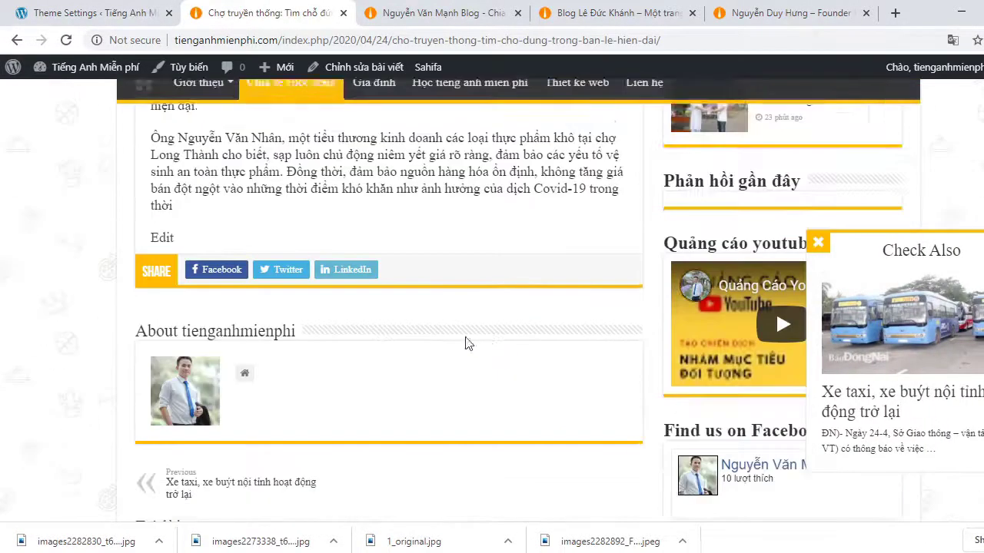
left_click_drag(317, 188, 175, 206)
left_click(469, 328)
scroll(469, 328, "up", 5)
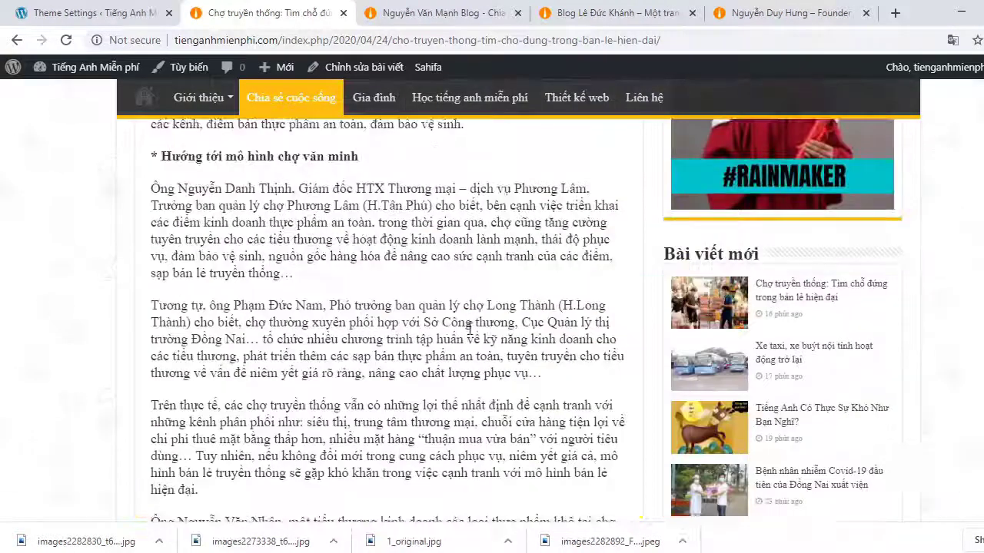
scroll(469, 329, "up", 12)
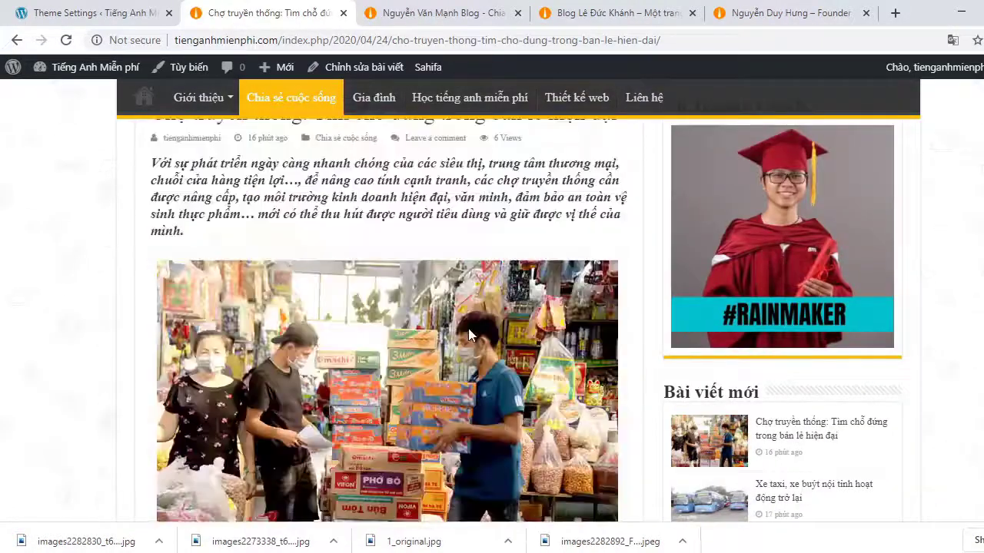
scroll(468, 328, "up", 4)
- Open the site's home page and examine its layout from the header down to the footer
left_click(141, 230)
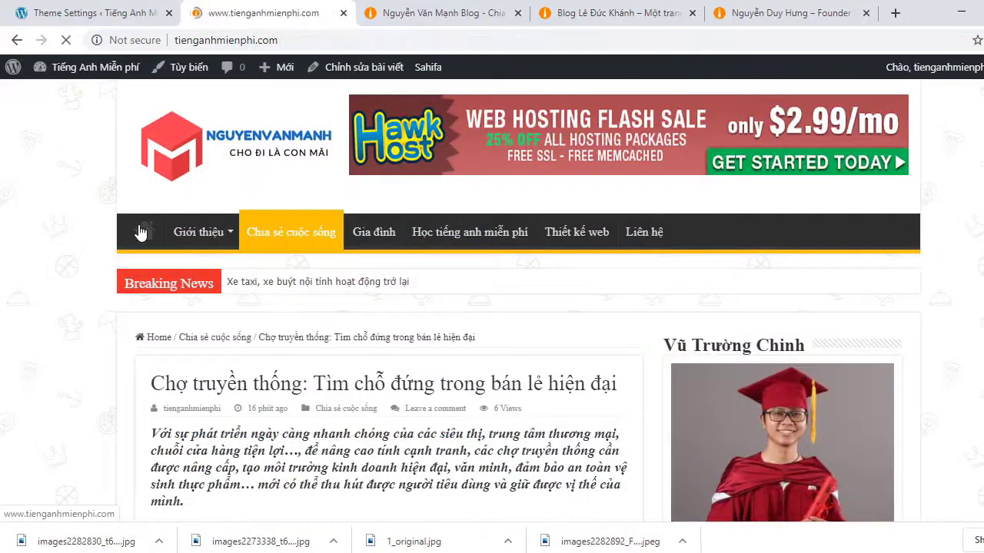
scroll(300, 352, "down", 6)
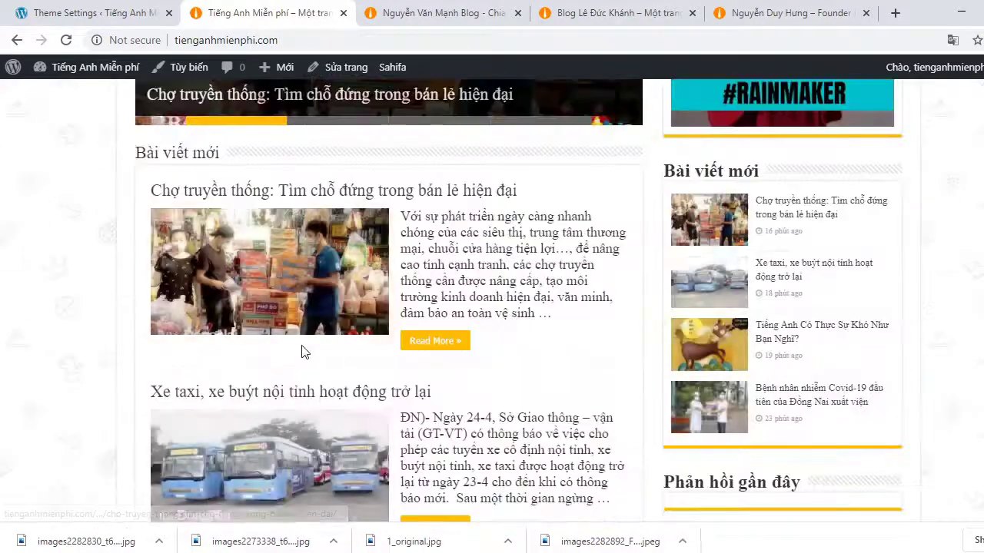
scroll(304, 346, "down", 12)
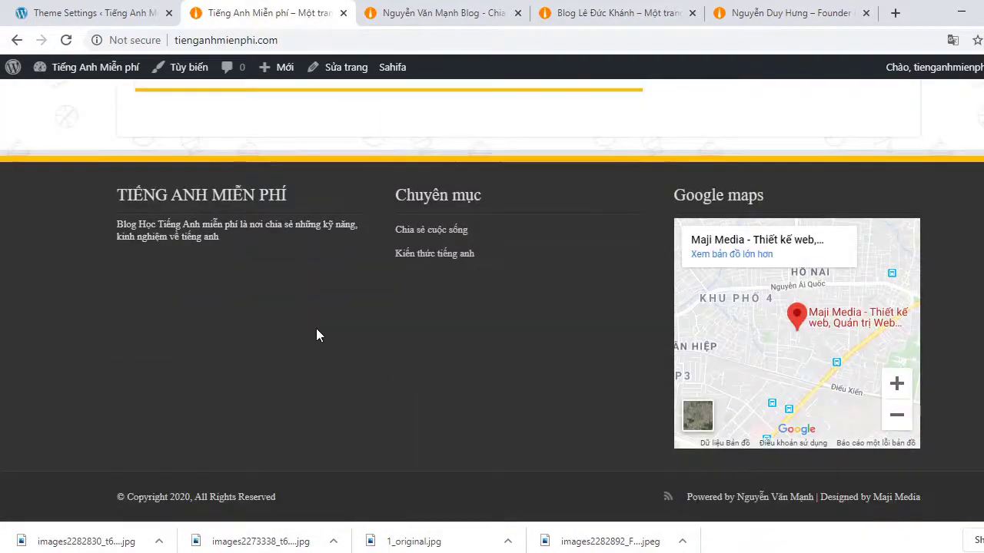
scroll(322, 322, "up", 8)
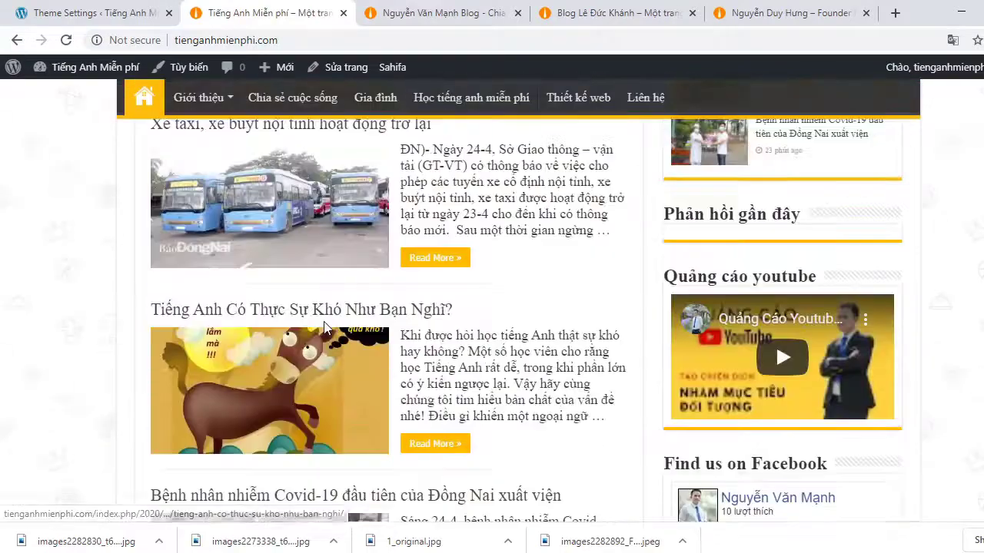
scroll(323, 327, "up", 7)
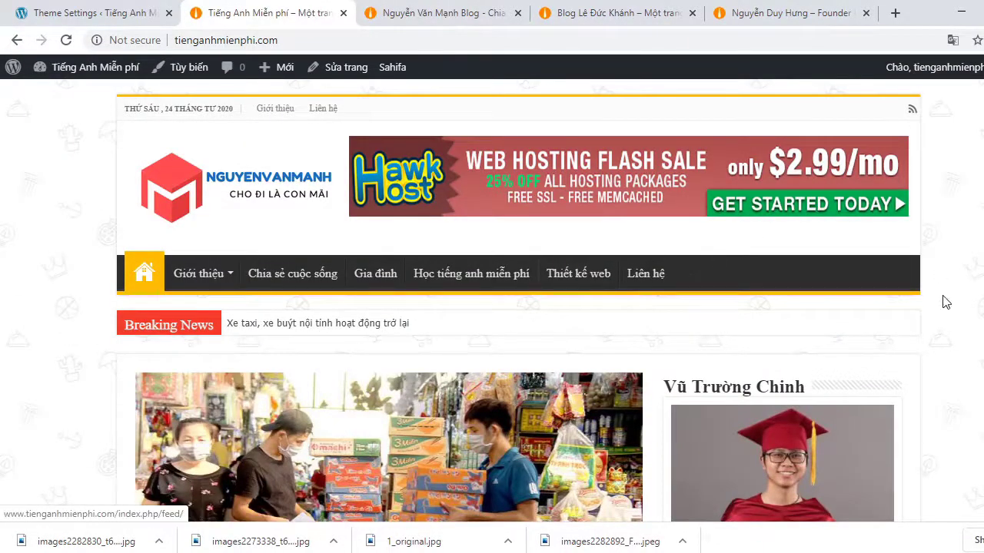
scroll(930, 330, "down", 15)
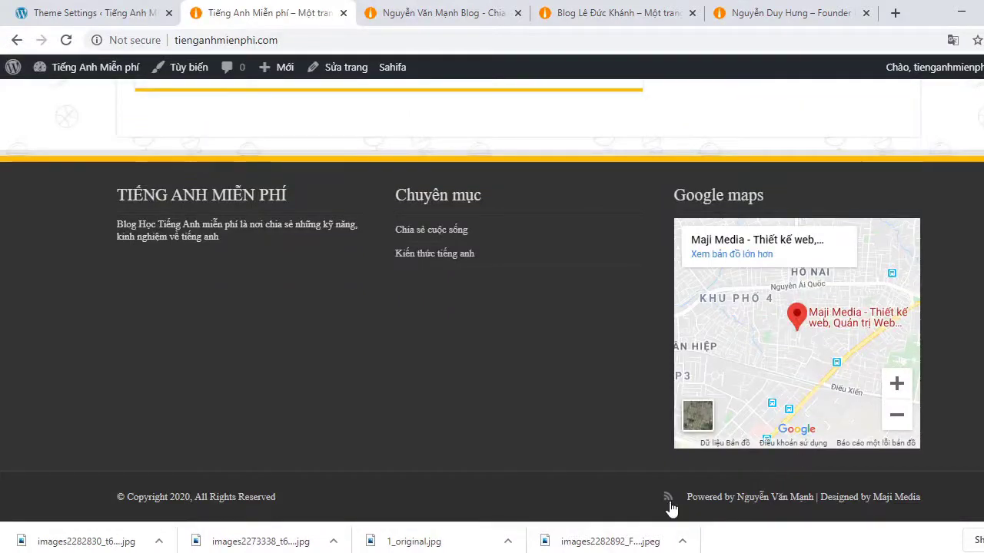
- Review the share button, post meta and structure data options in the theme's post settings
left_click(136, 17)
scroll(553, 400, "up", 5)
scroll(554, 399, "up", 4)
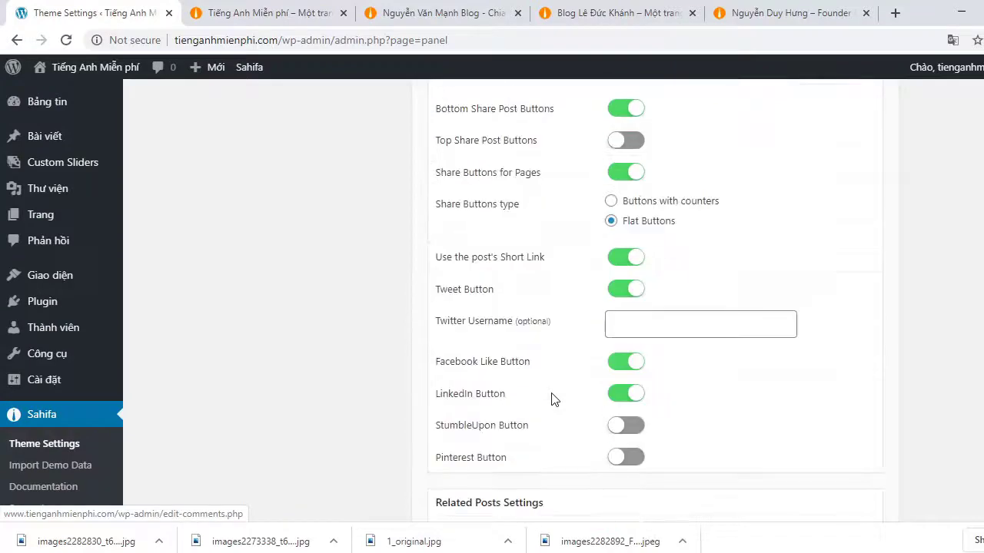
scroll(554, 400, "down", 1)
scroll(553, 399, "up", 7)
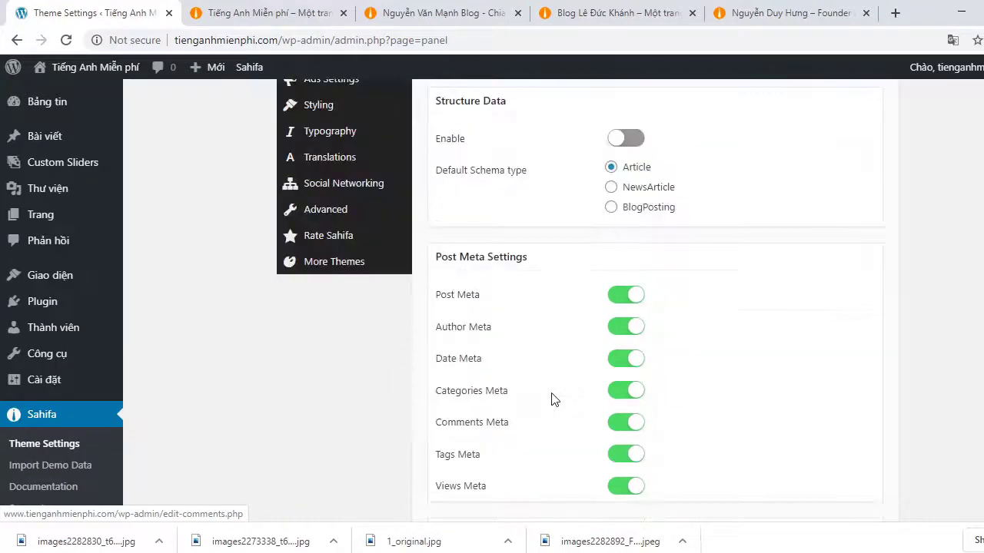
scroll(554, 399, "up", 3)
scroll(528, 330, "down", 3)
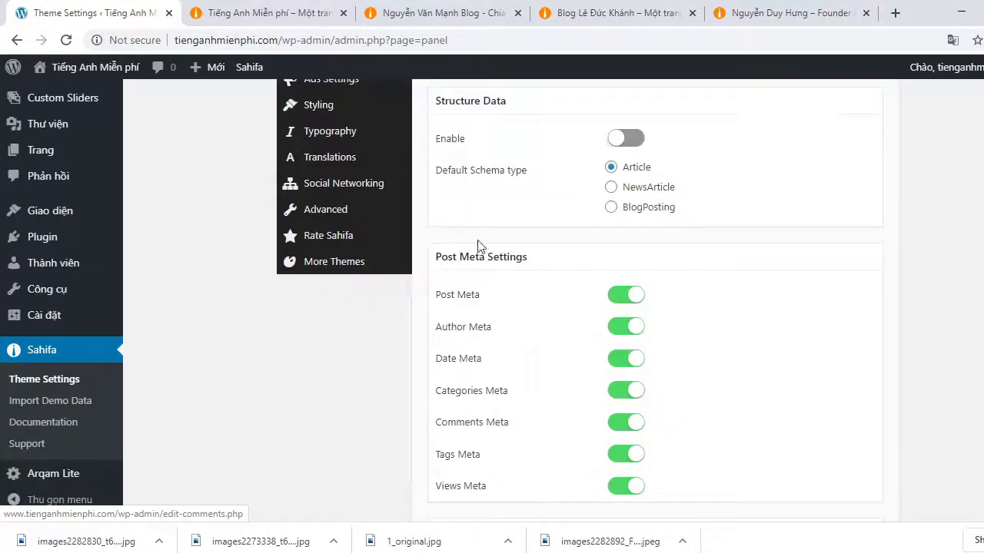
- Follow the Read More link of the first article on the home page, and return to the home page's post list
left_click(303, 11)
scroll(364, 309, "up", 10)
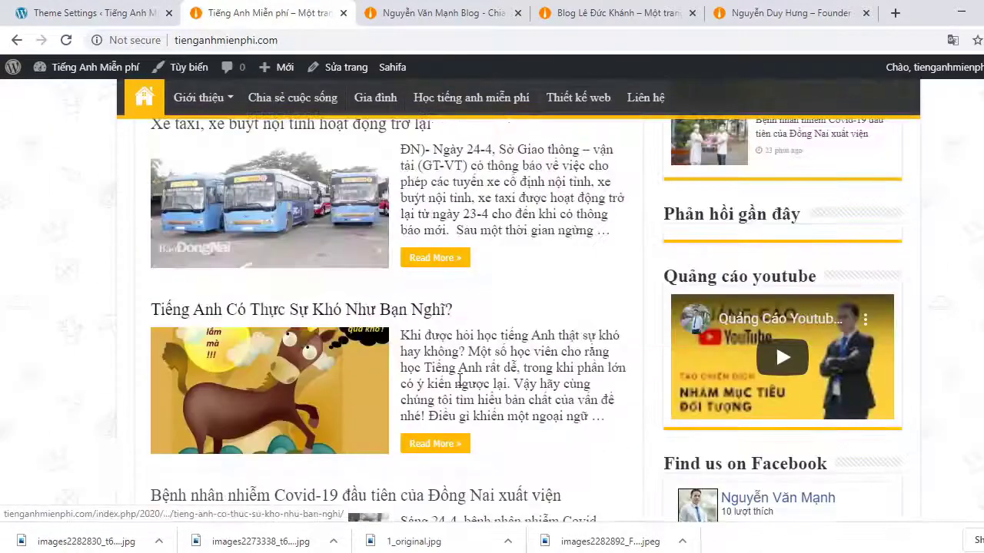
scroll(466, 361, "up", 4)
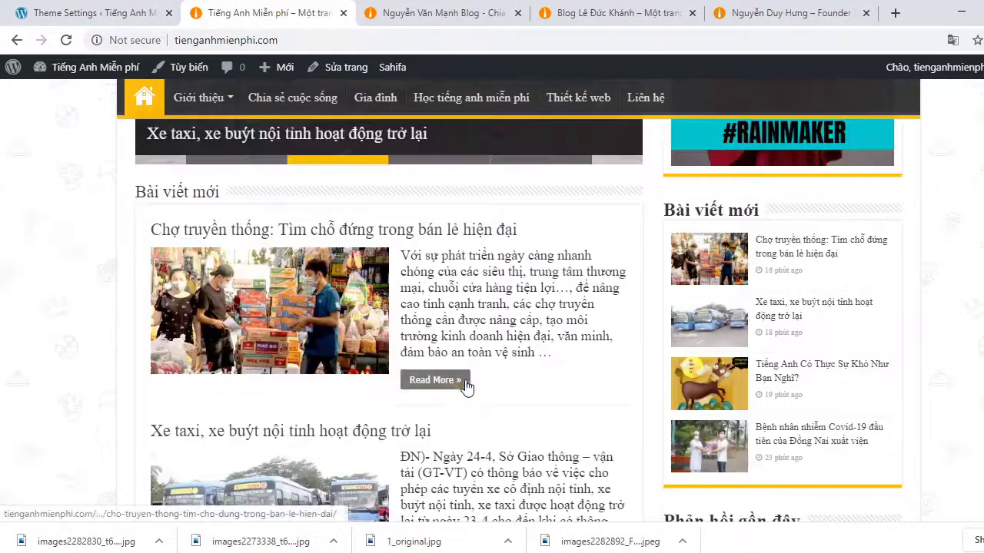
left_click(448, 381)
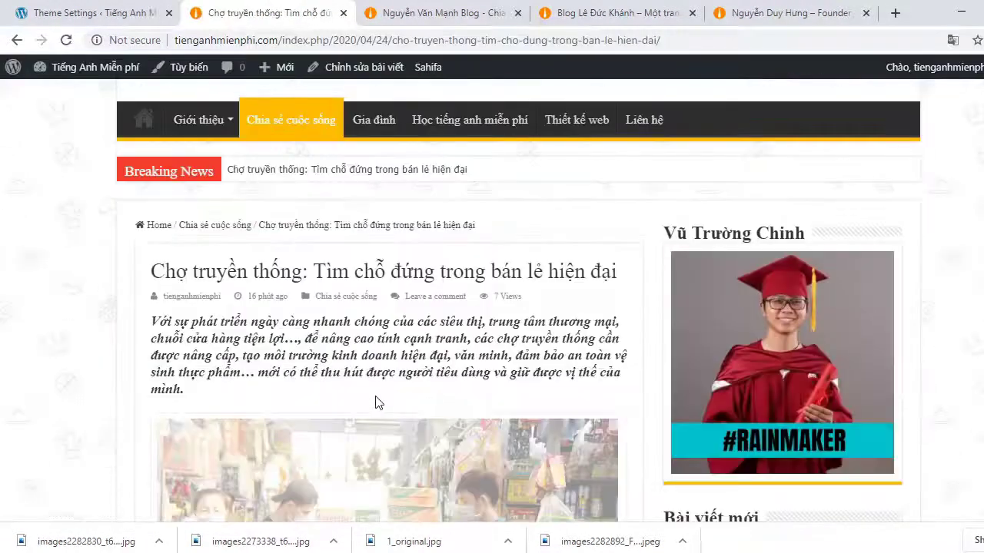
left_click(144, 120)
scroll(410, 453, "down", 6)
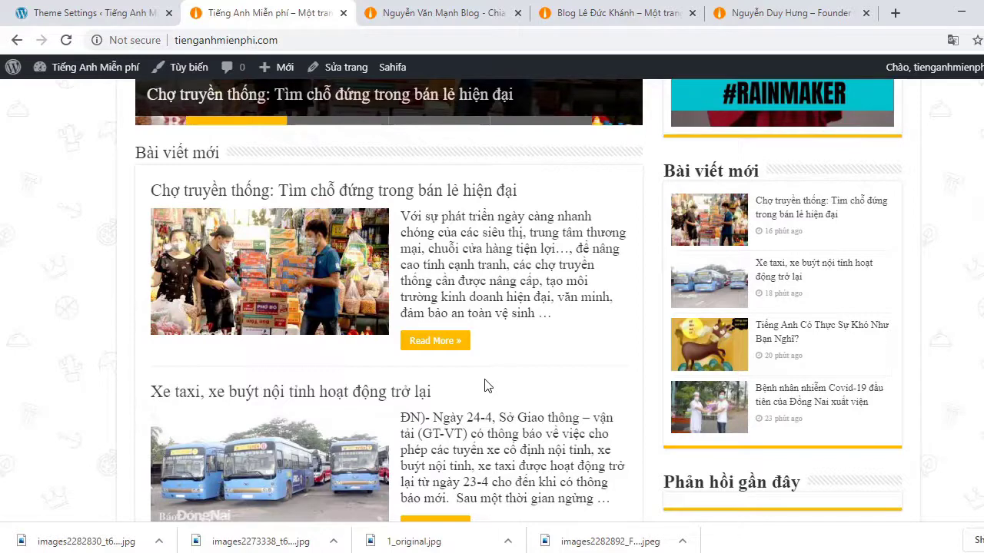
- Open the Translations section of the Sahifa theme settings
left_click(109, 15)
scroll(333, 308, "up", 2)
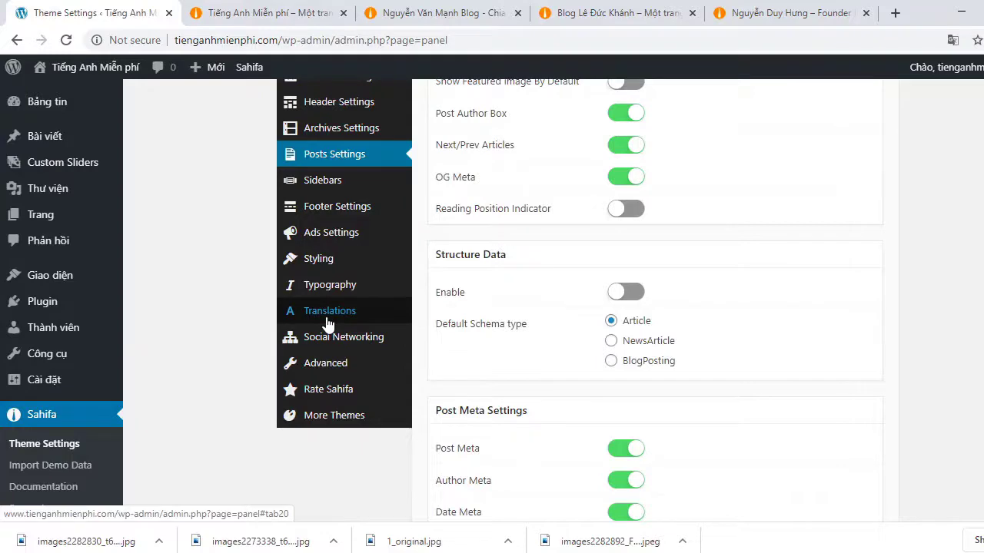
left_click(328, 319)
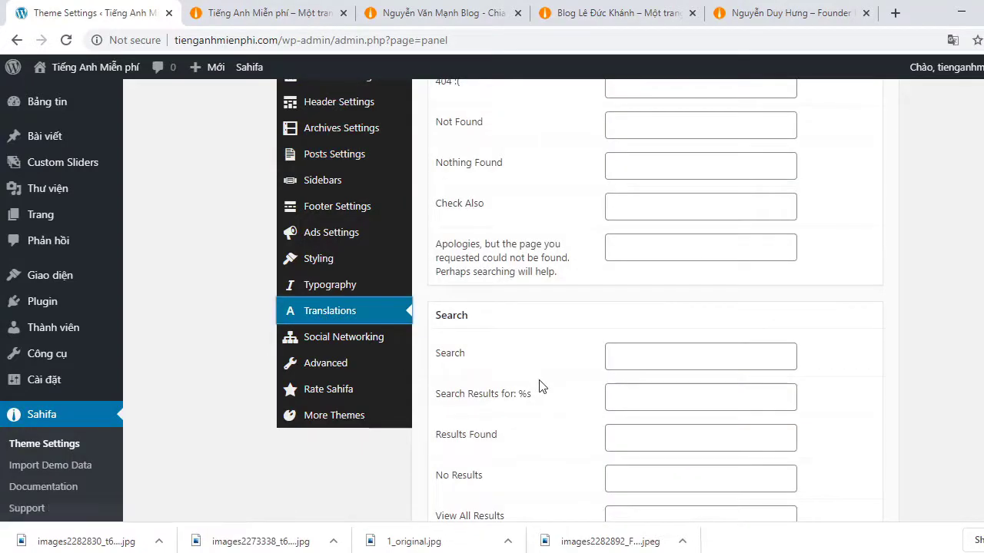
- Look through the theme's translation fields, including the Posts group with the Read More label
scroll(538, 386, "up", 3)
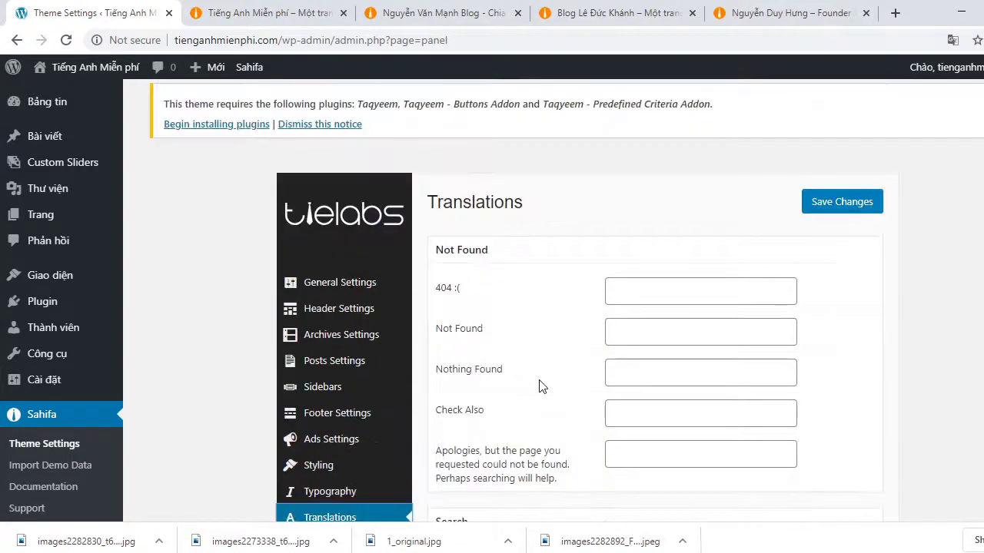
scroll(539, 385, "down", 10)
scroll(539, 386, "down", 10)
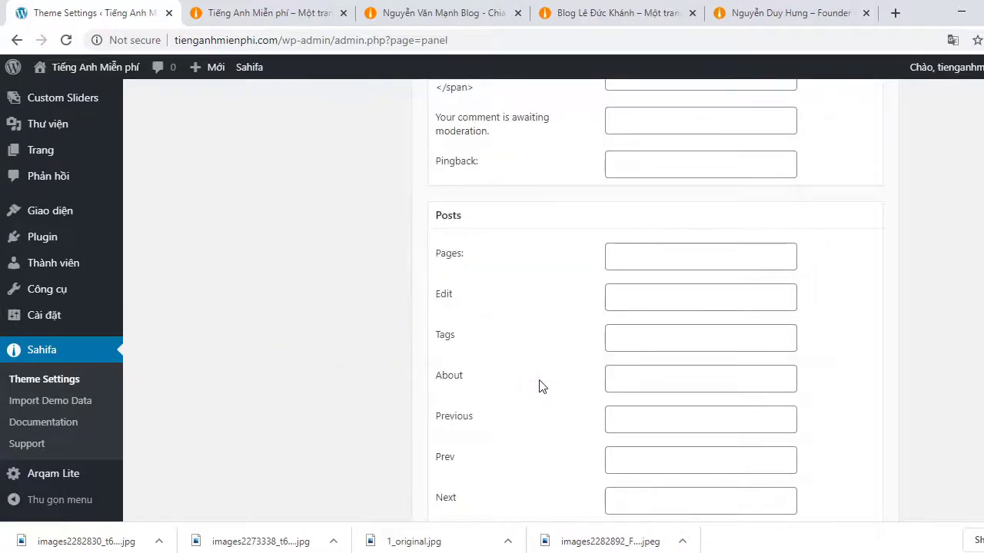
scroll(539, 386, "down", 12)
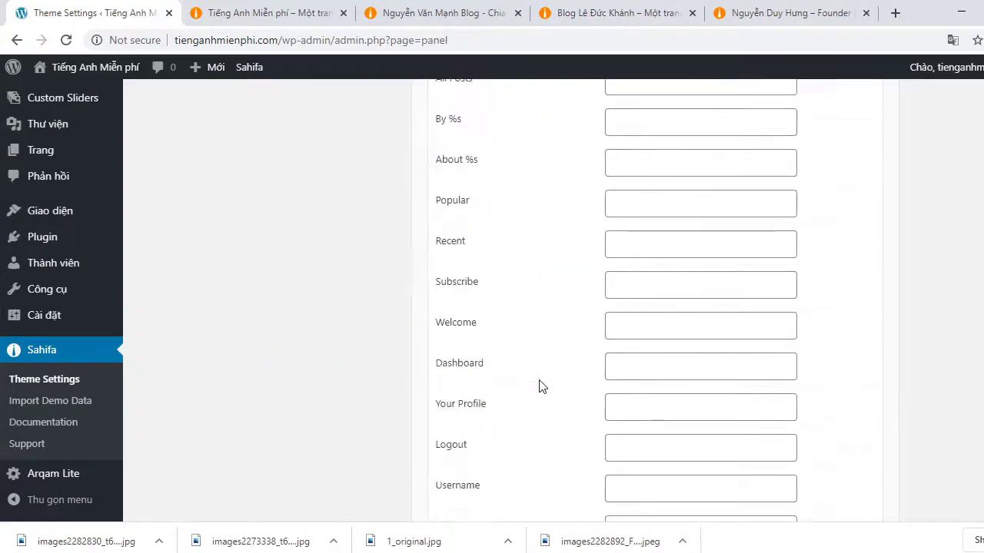
scroll(538, 386, "down", 10)
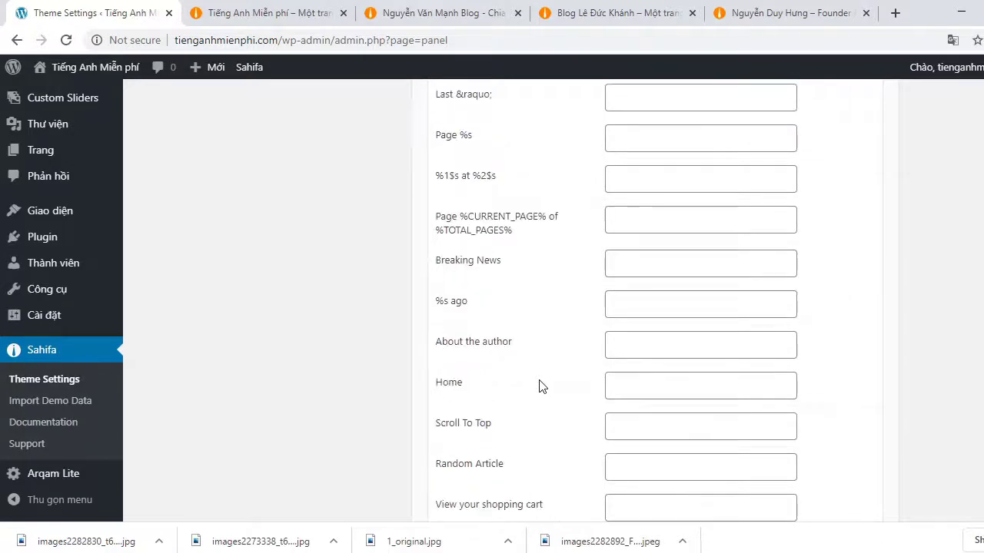
scroll(539, 386, "down", 3)
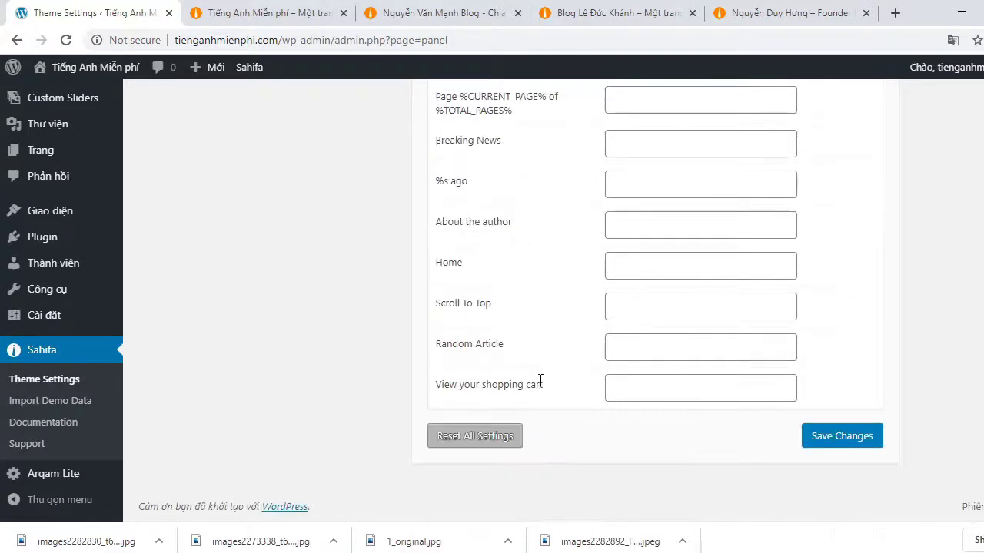
scroll(541, 381, "up", 4)
scroll(538, 386, "up", 10)
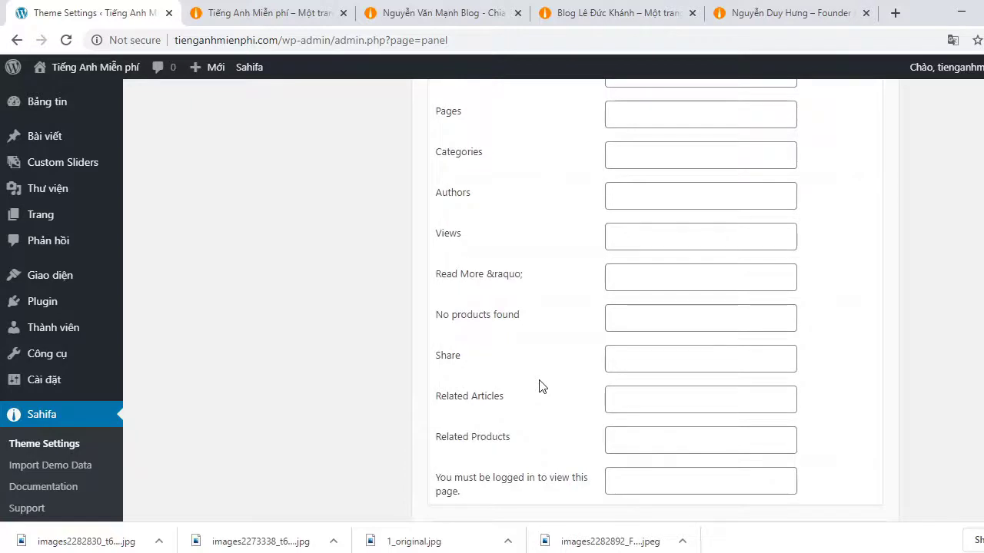
scroll(538, 386, "down", 2)
scroll(539, 386, "up", 4)
scroll(538, 384, "up", 2)
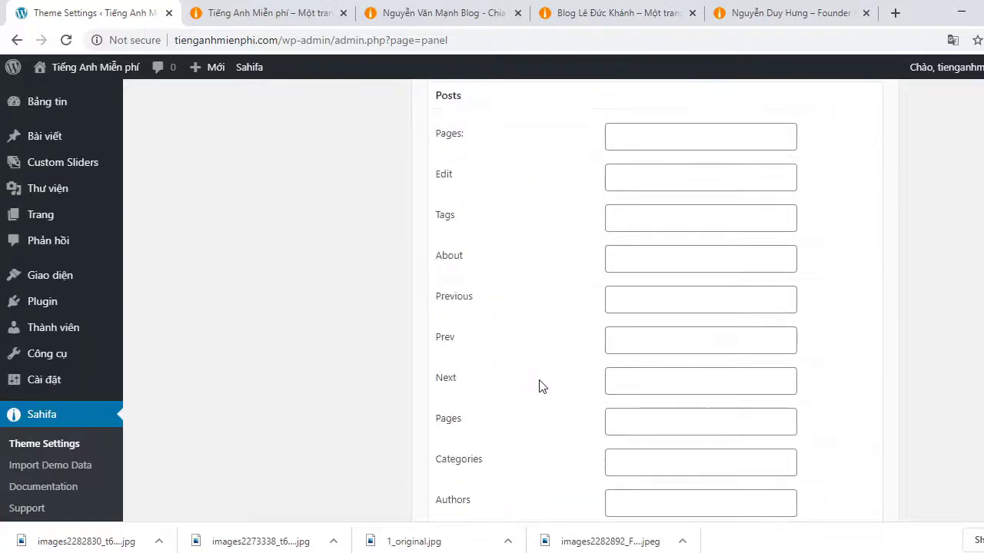
- Translate the Read More label in the Posts group as "Đọc thêm &raquo;" and save the changes
scroll(538, 384, "down", 2)
triple_click(504, 426)
key("ctrl+c")
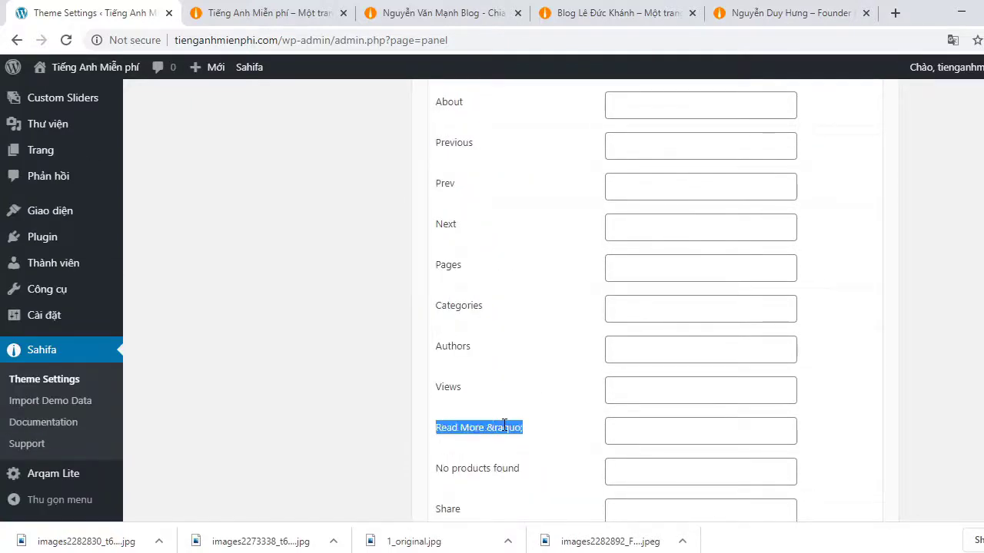
left_click(625, 424)
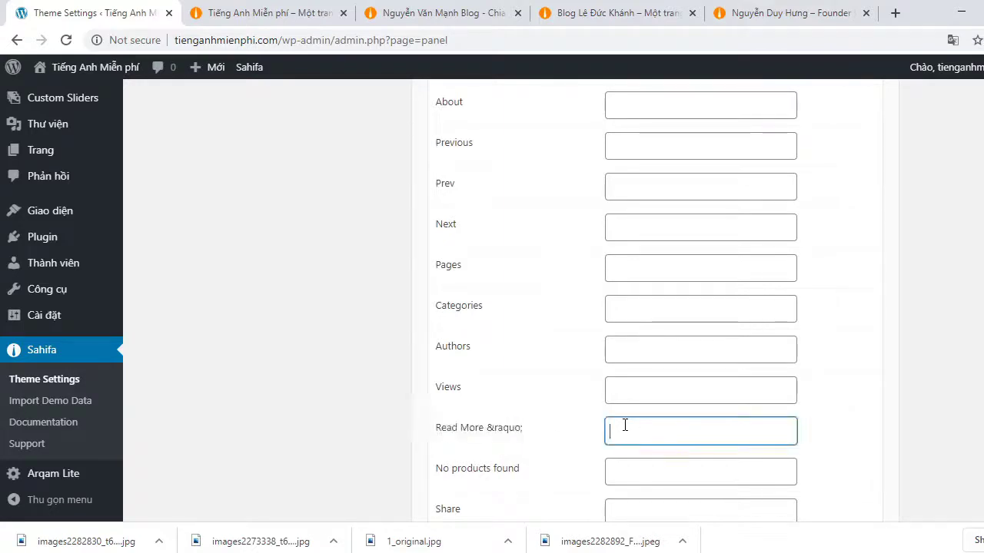
key("ctrl+v")
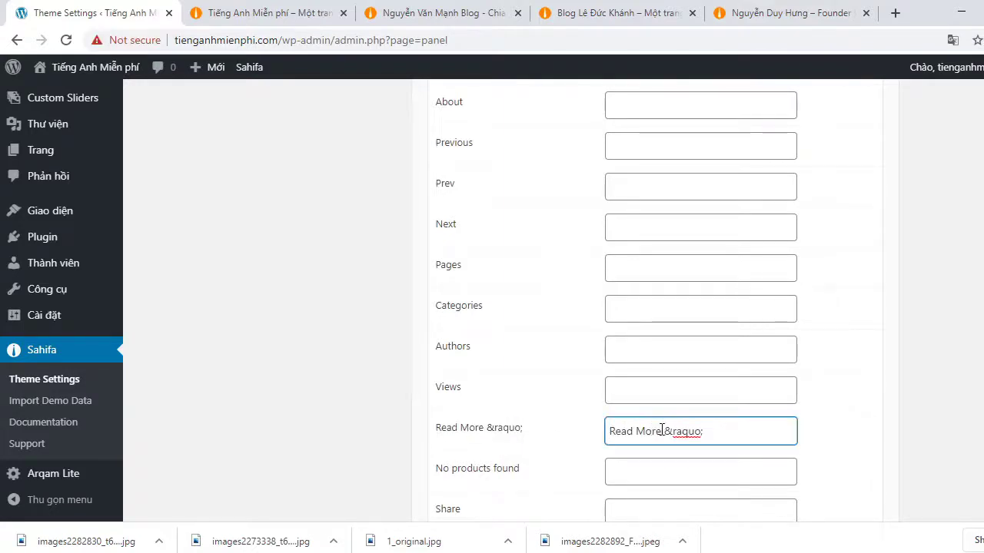
left_click_drag(662, 430, 608, 431)
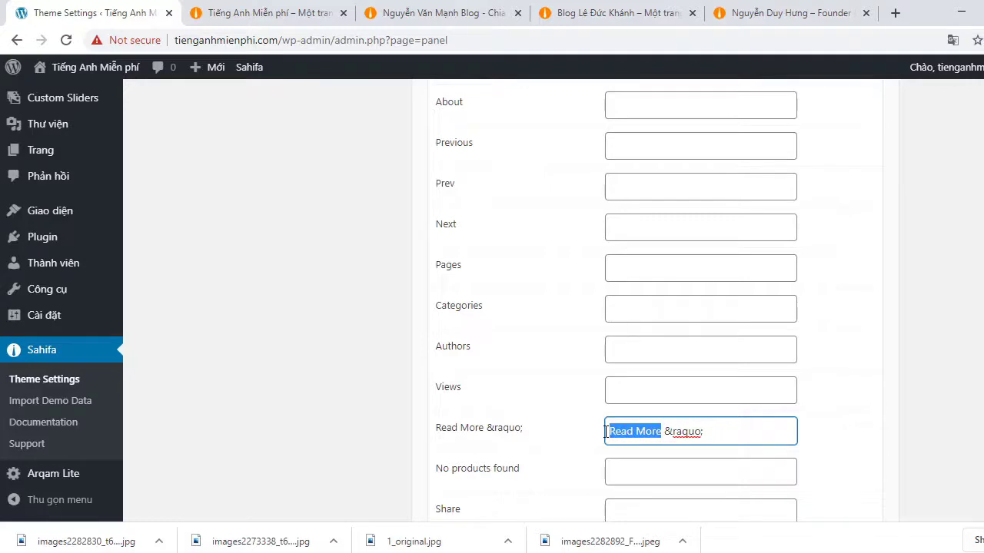
type("Đoc ")
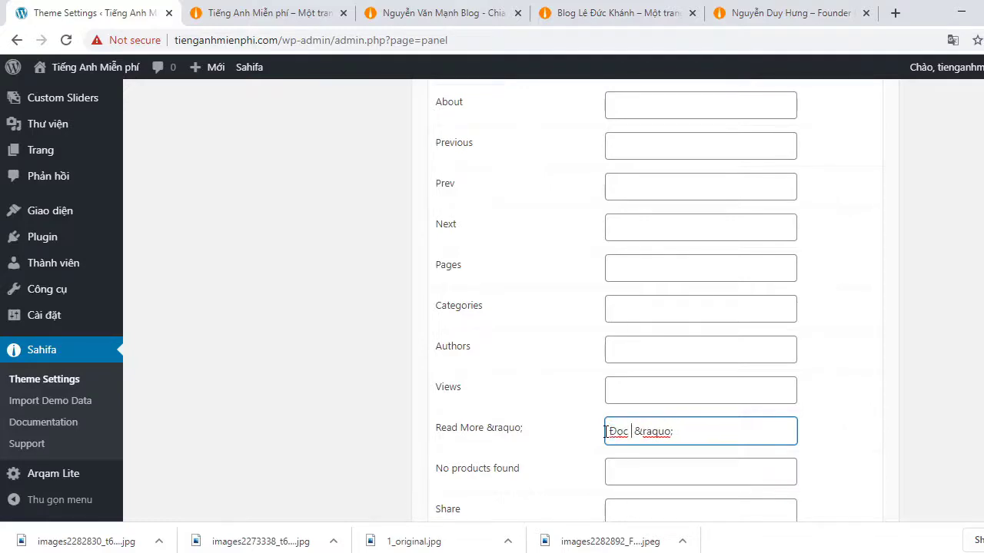
type("thêm")
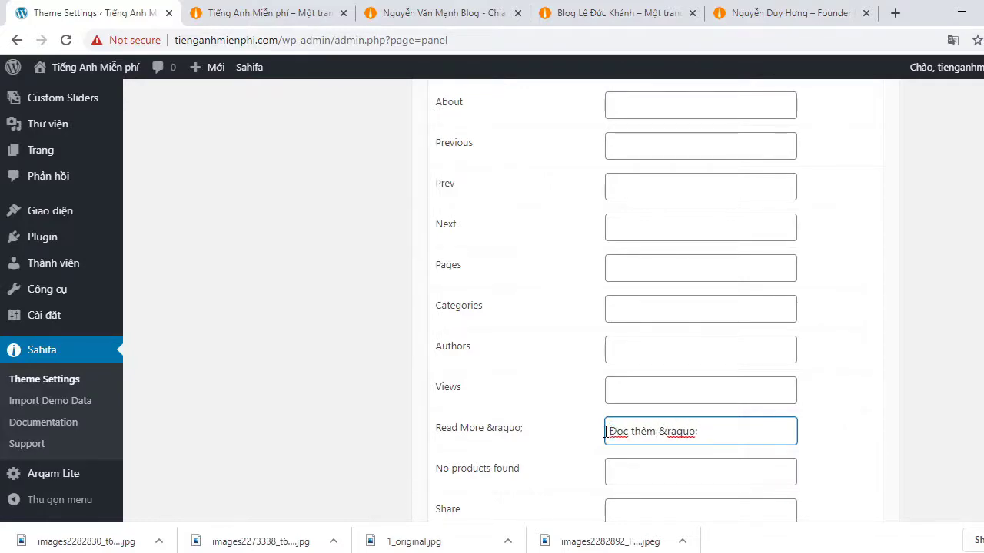
scroll(651, 362, "up", 15)
left_click(820, 202)
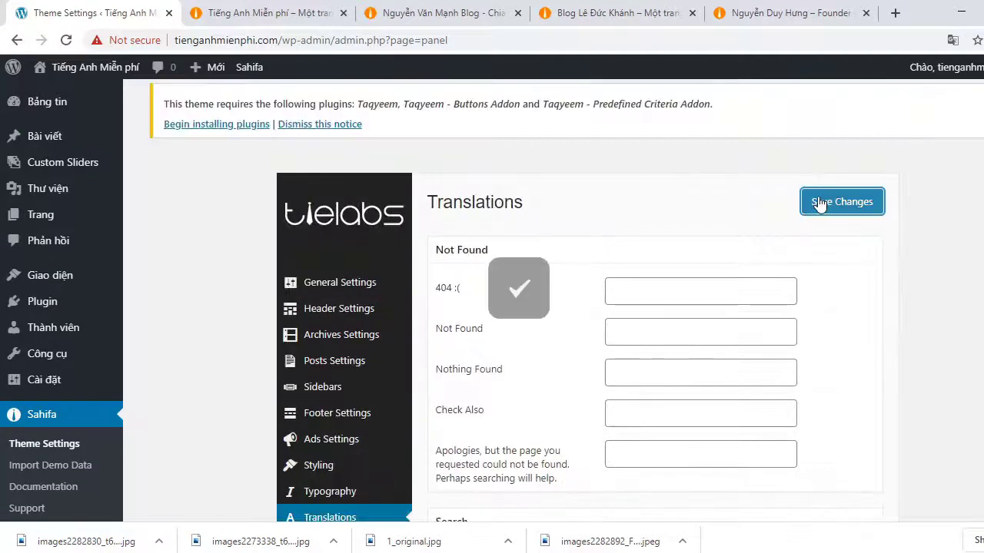
- Reload the site's home page to check the translated label and open the first article through its "Đọc thêm" link
left_click(270, 13)
left_click(67, 40)
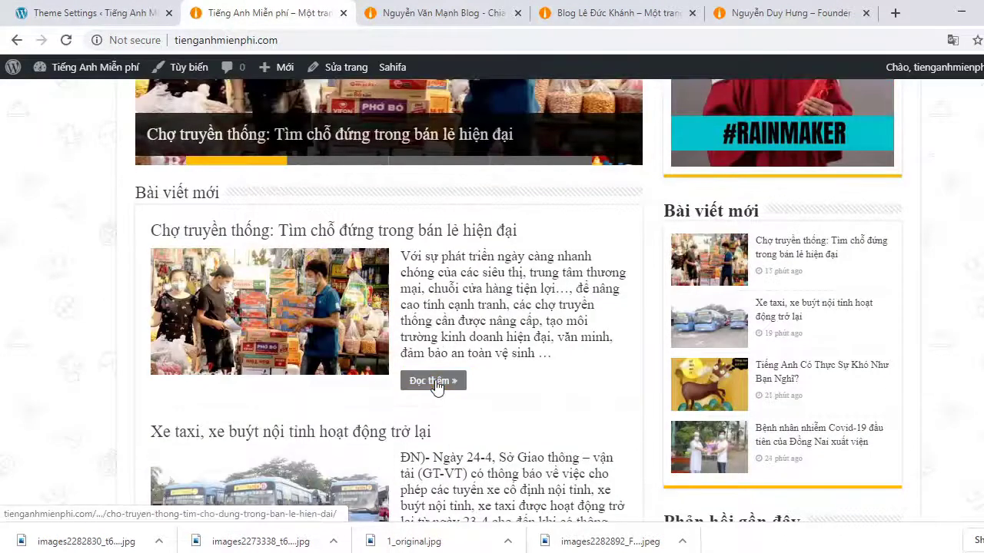
left_click(434, 382)
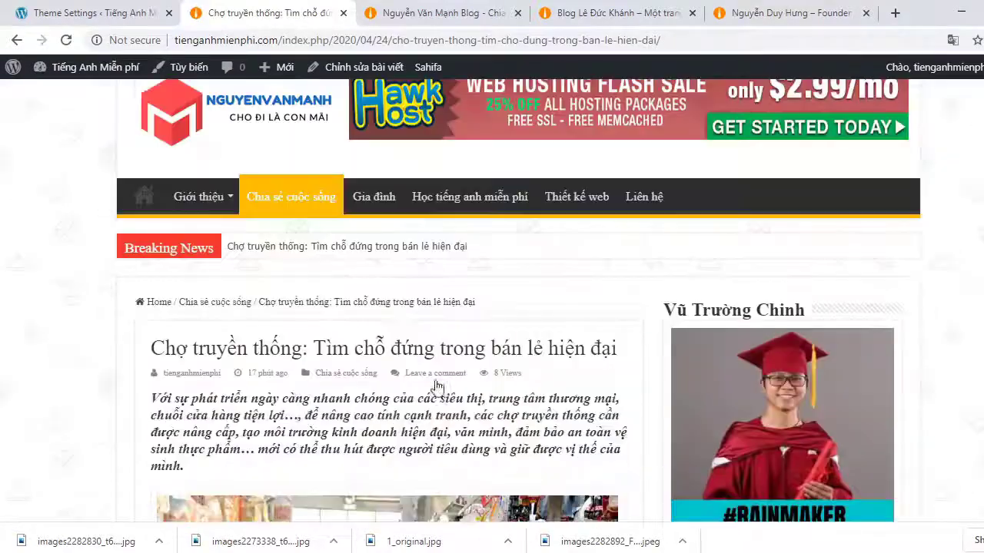
- Return to the theme's translation settings and translate the Search label as "Tìm kiếm"
left_click(108, 14)
scroll(471, 370, "down", 1)
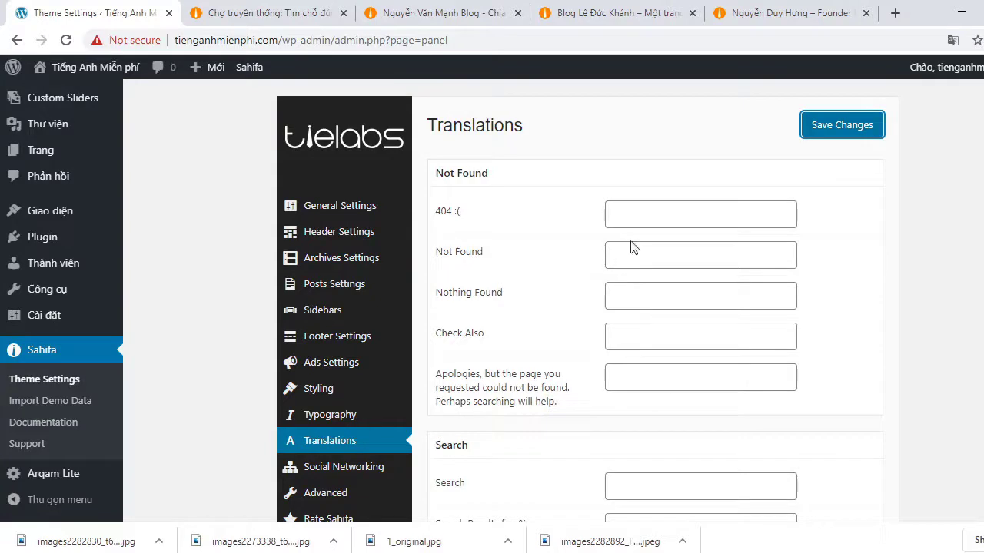
left_click(639, 214)
scroll(668, 446, "down", 2)
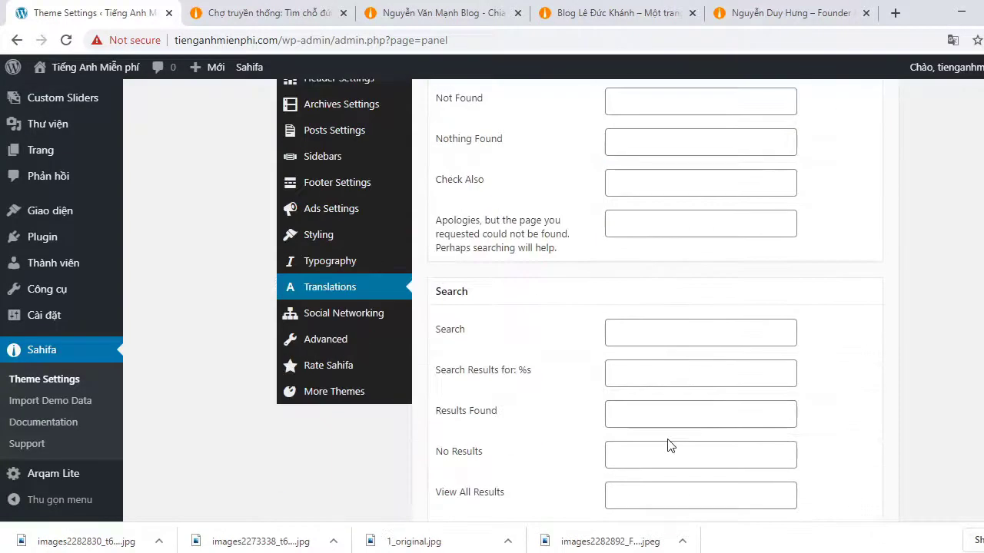
left_click(632, 331)
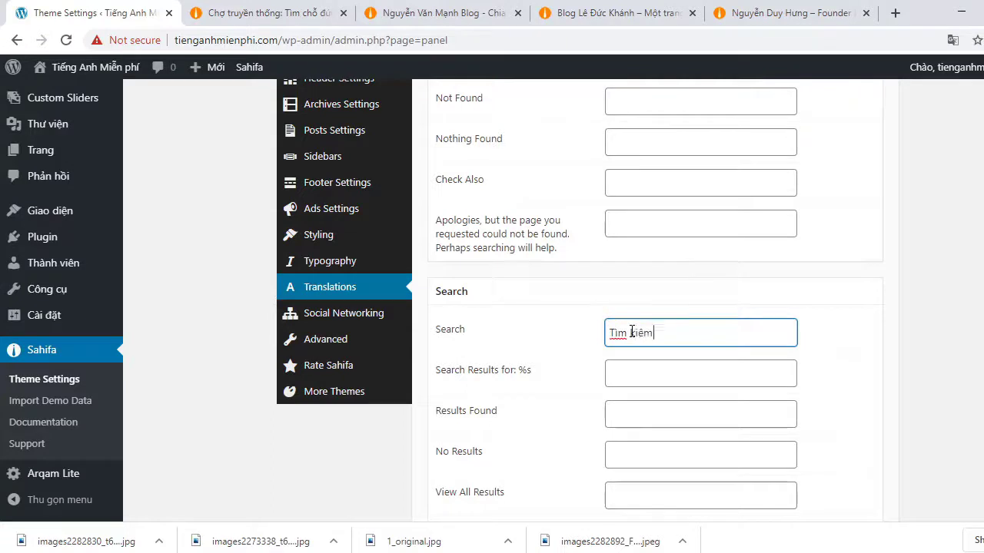
- Translate the lowercase "comments" label in the Comments group as "bình luận"
scroll(632, 332, "down", 4)
scroll(639, 433, "down", 2)
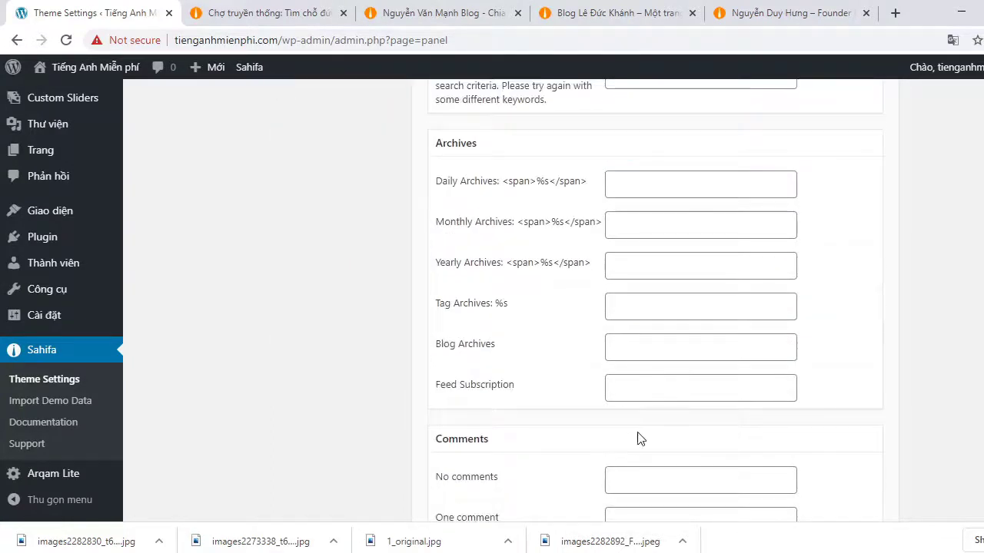
scroll(637, 435, "down", 1)
scroll(637, 397, "down", 2)
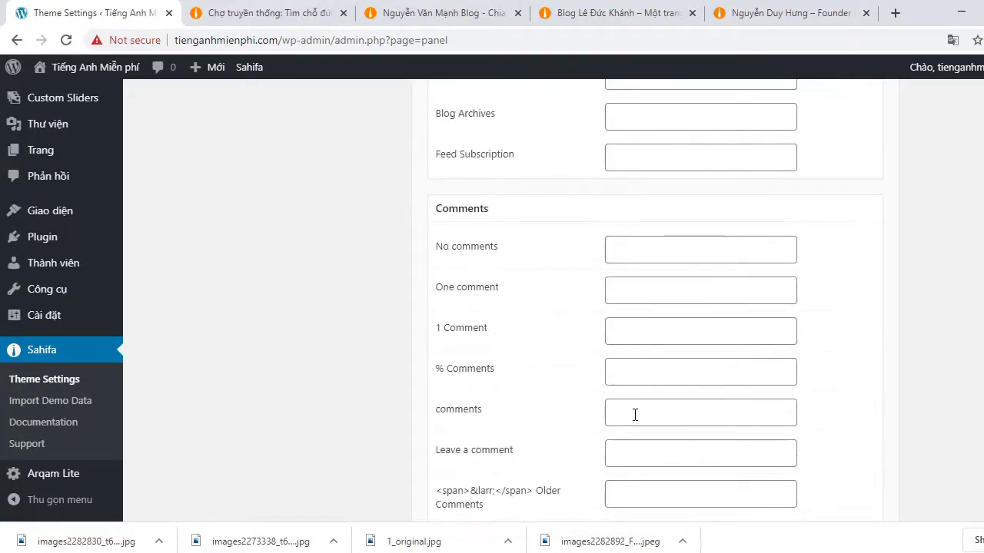
left_click(635, 410)
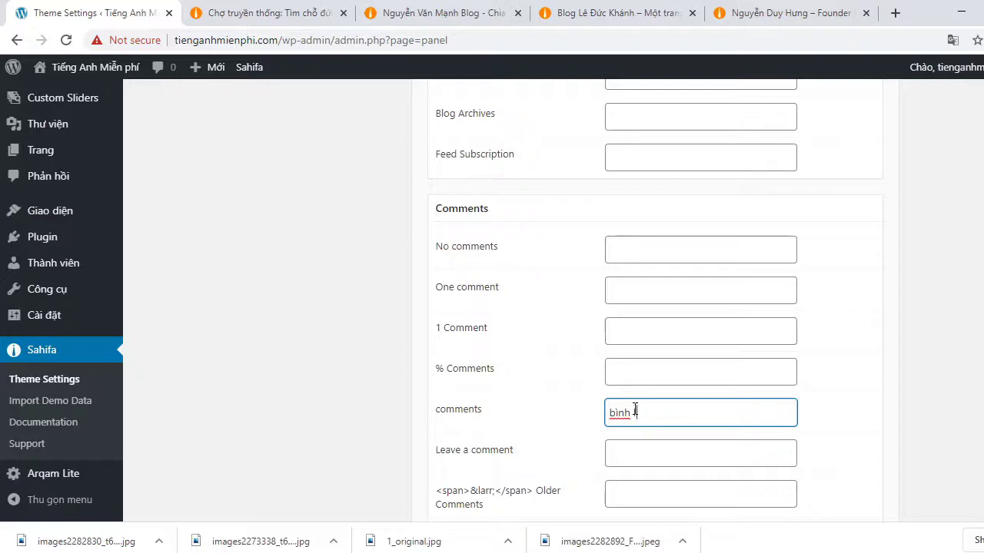
type("bình luận")
- In the Posts group, translate the About label as "Giới thiệu" and the "Pages:" label as "Trang:"
scroll(635, 409, "down", 5)
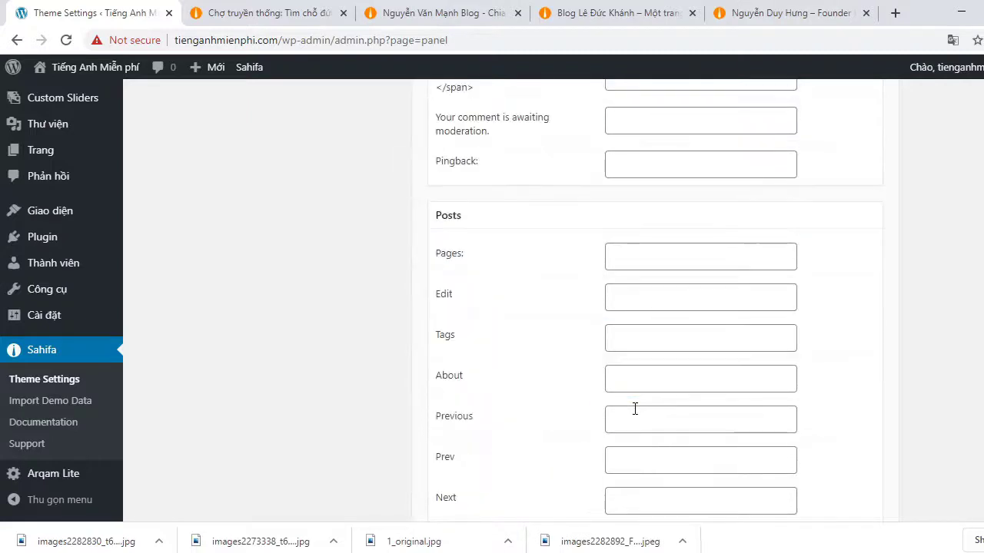
left_click(640, 380)
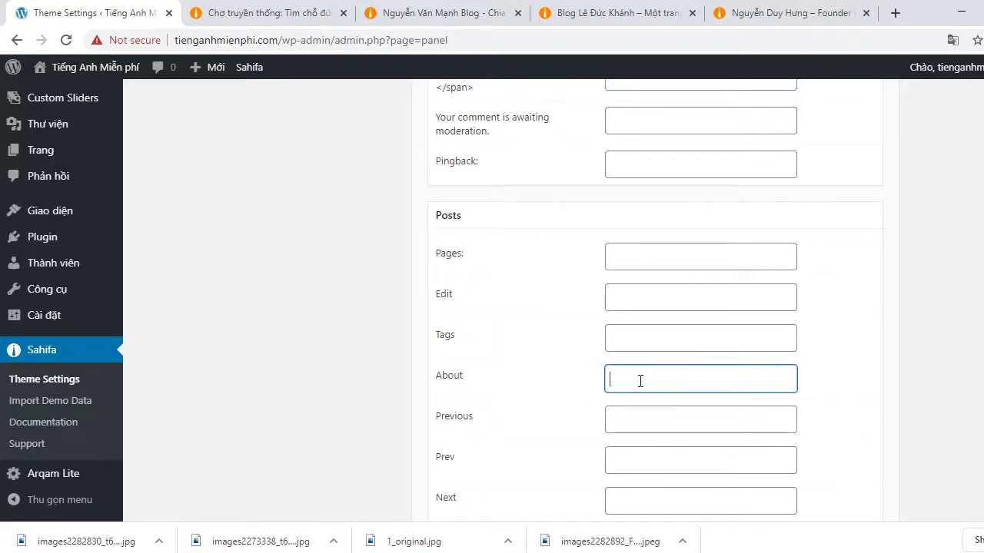
type("giơi")
type("iới thiệu")
left_click(675, 262)
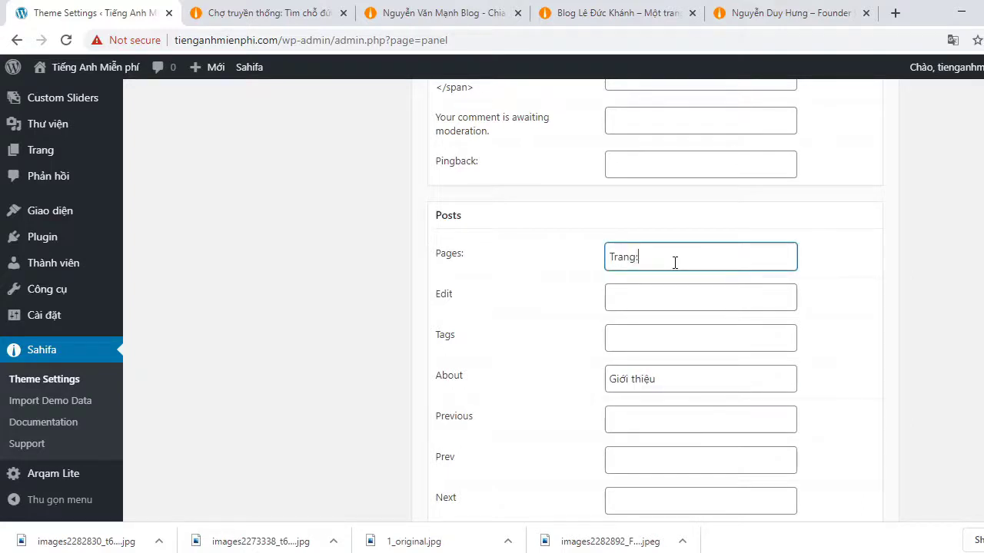
- In the Posts group, translate the Edit label as "Chỉnh sửa" and the Categories label as "Chuyên mục"
scroll(675, 263, "down", 3)
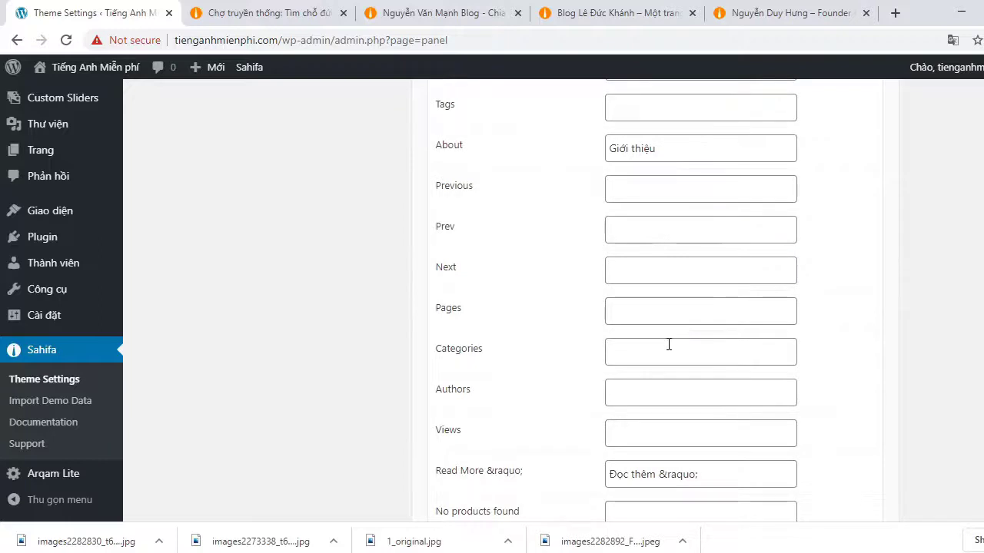
scroll(669, 344, "up", 2)
left_click(632, 222)
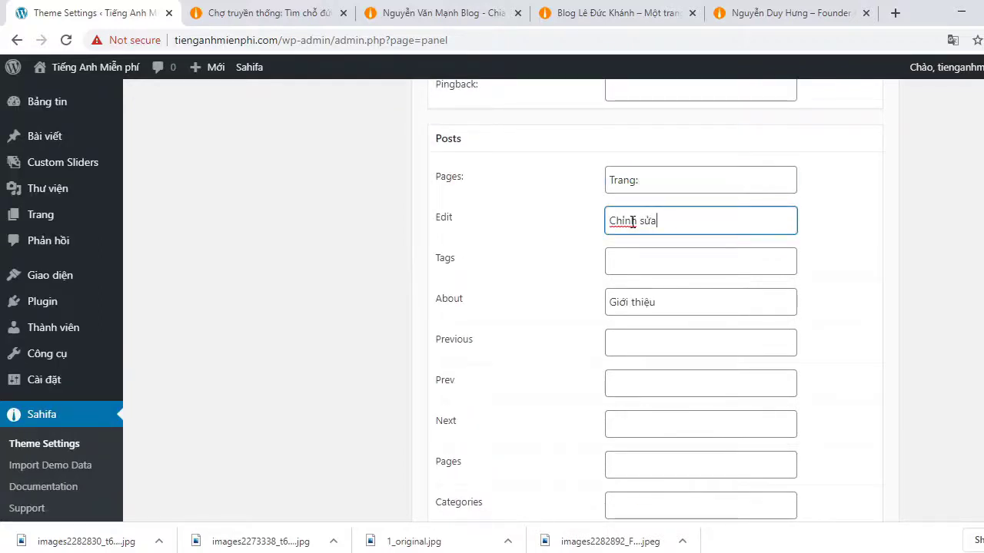
left_click(637, 420)
scroll(636, 421, "down", 2)
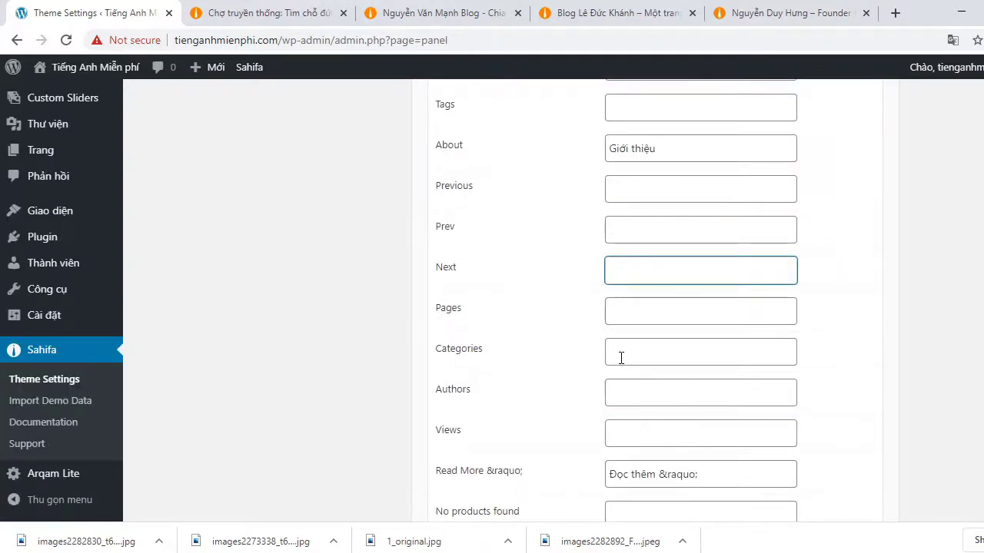
left_click(621, 358)
type("Chuyên m")
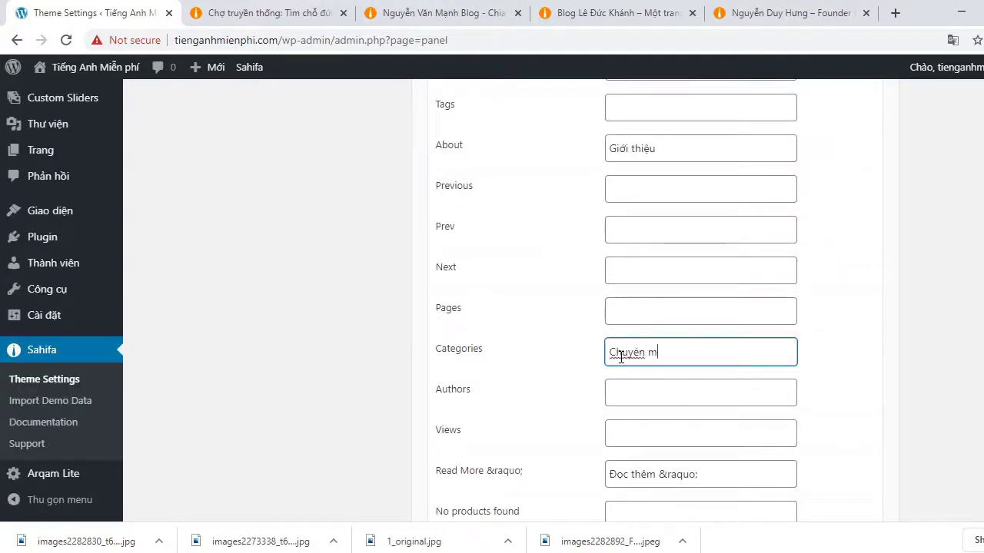
type("ục")
- Save the changed label translations
scroll(631, 397, "down", 7)
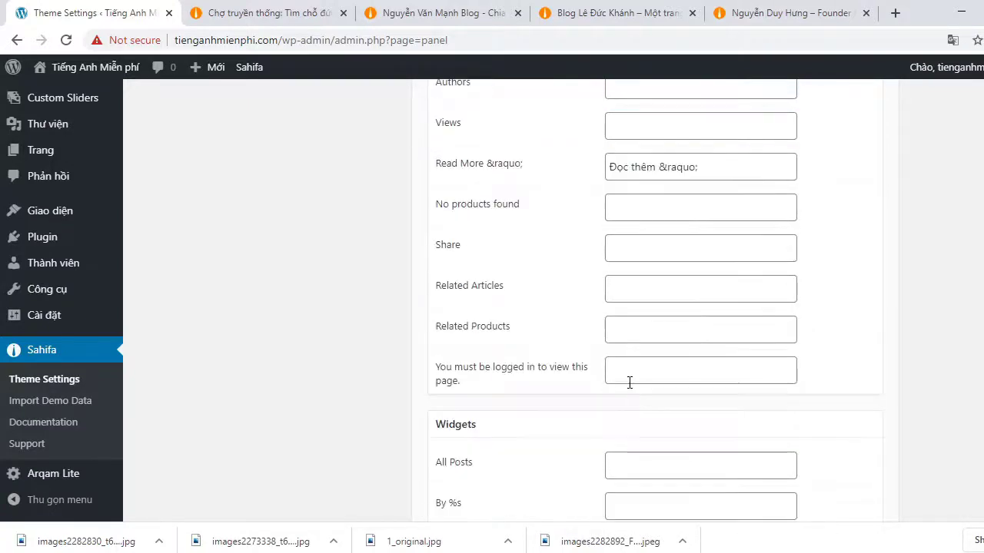
scroll(629, 382, "down", 14)
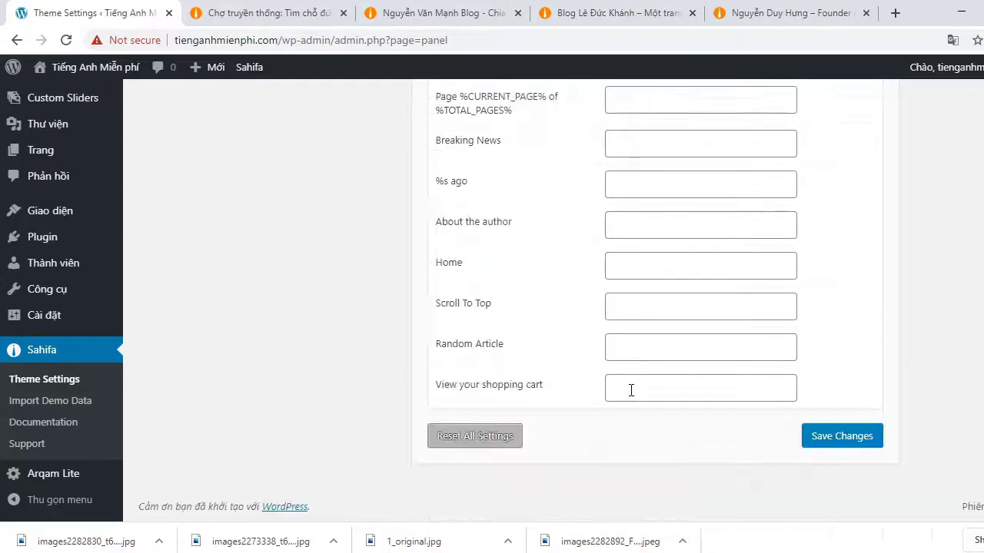
left_click(841, 436)
- Reload the open article on the site and look through the whole page to check the translated labels
left_click(261, 13)
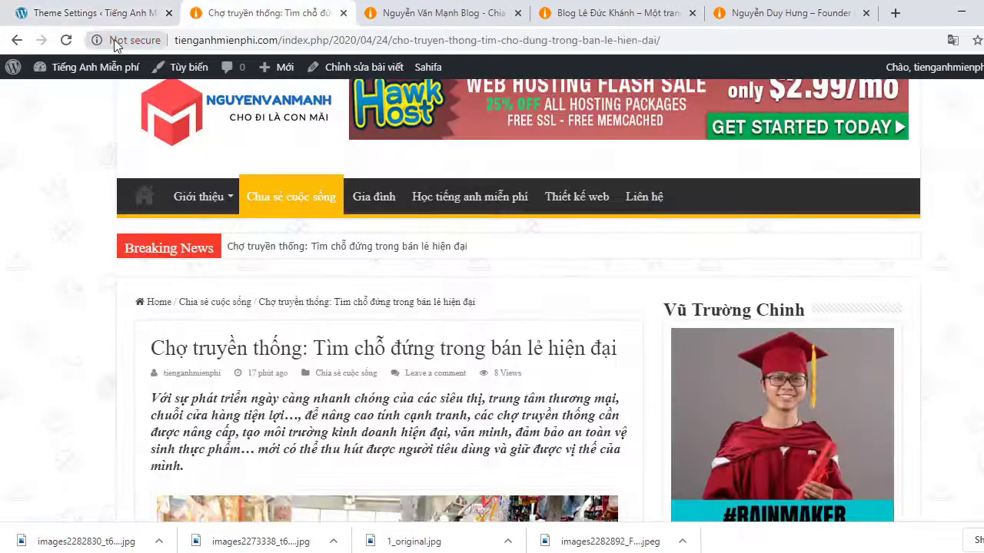
left_click(66, 42)
scroll(471, 346, "down", 10)
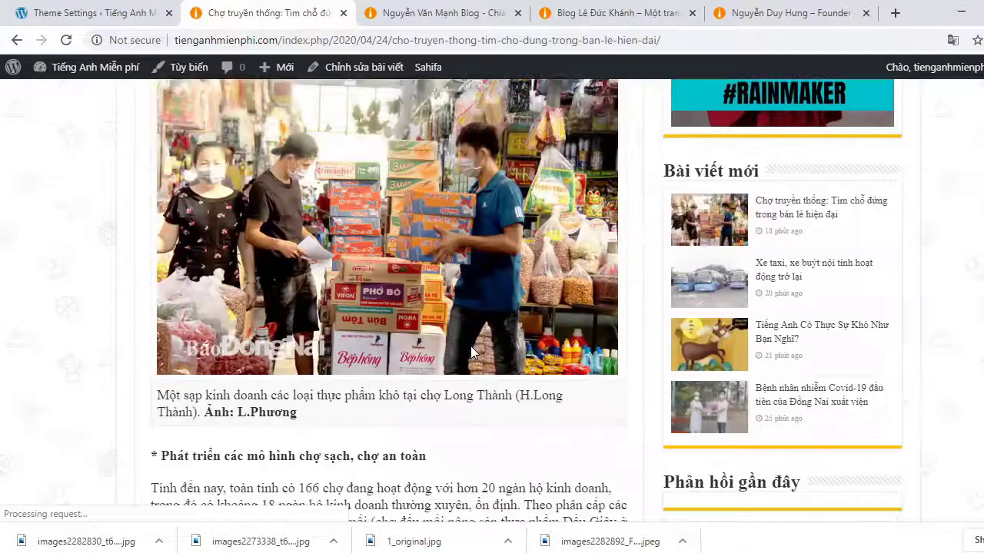
scroll(470, 352, "down", 15)
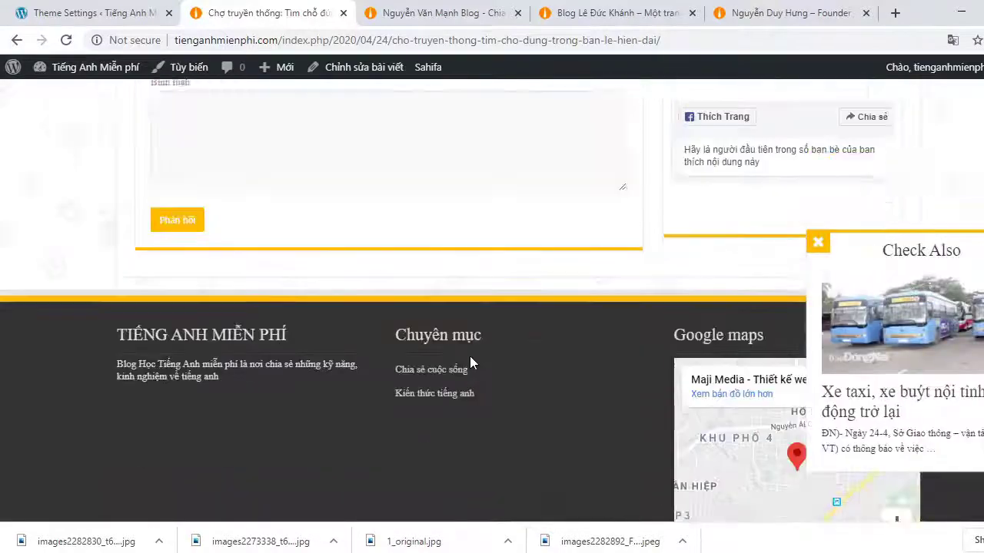
scroll(470, 356, "up", 20)
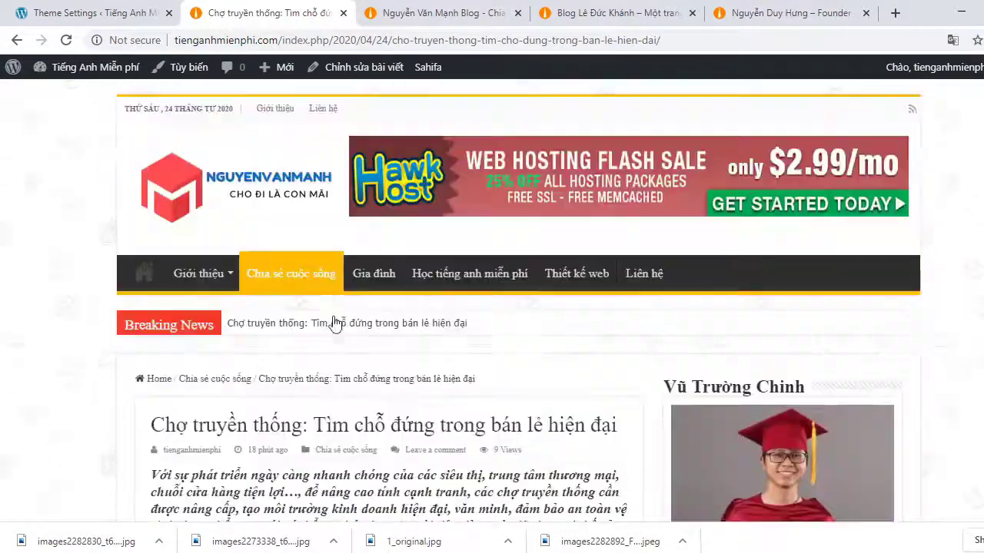
- Go to the site's home page and review its post list and sidebar with the translated labels
left_click(143, 275)
scroll(279, 417, "down", 4)
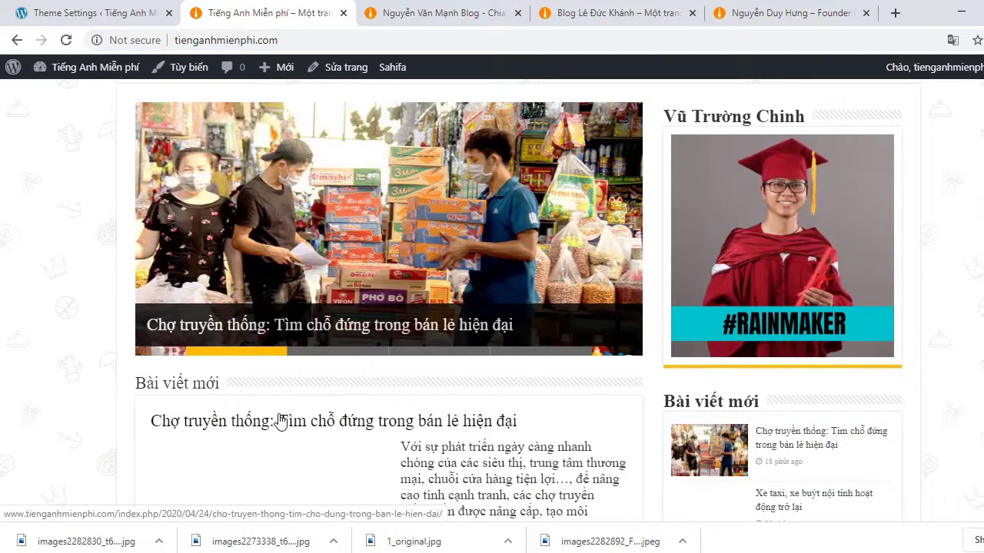
scroll(280, 421, "down", 5)
scroll(279, 422, "down", 5)
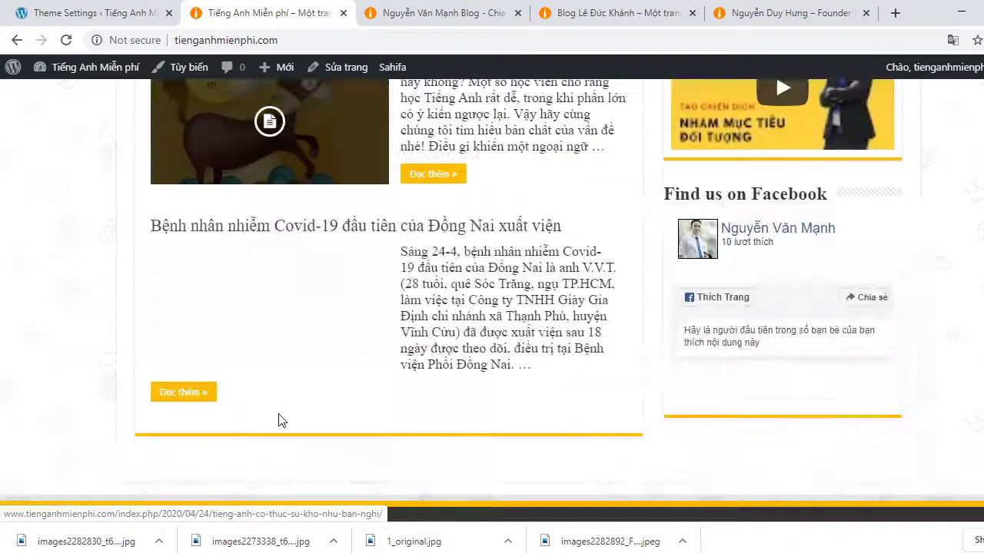
scroll(278, 419, "up", 10)
scroll(279, 421, "down", 3)
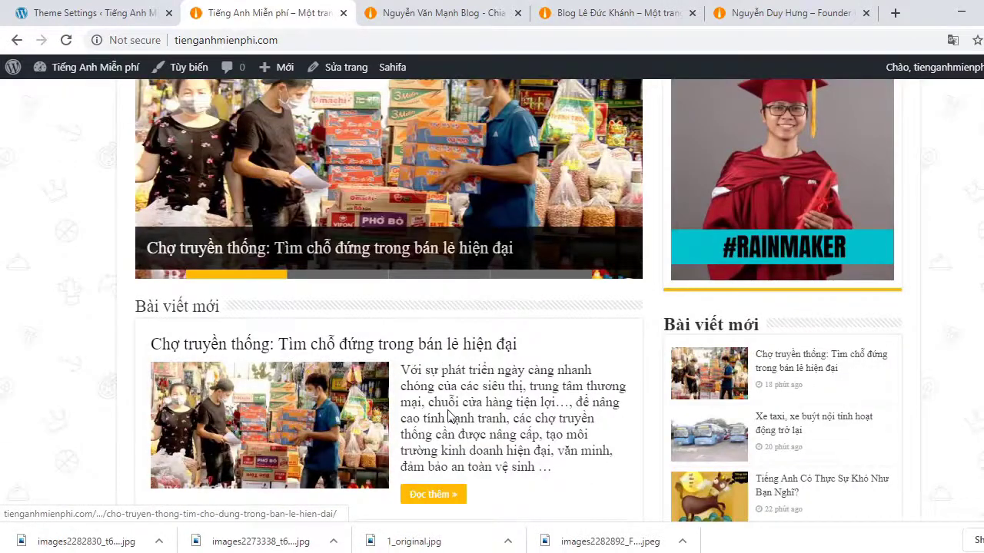
scroll(450, 416, "down", 2)
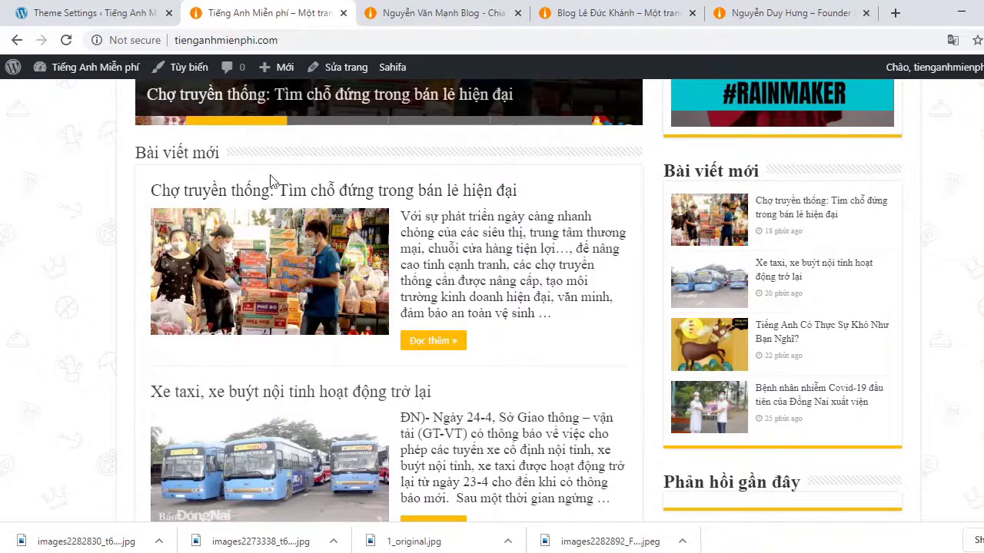
- Return to the theme settings and open the Posts Settings section down to its Structure Data options
key("ctrl+Page_Up")
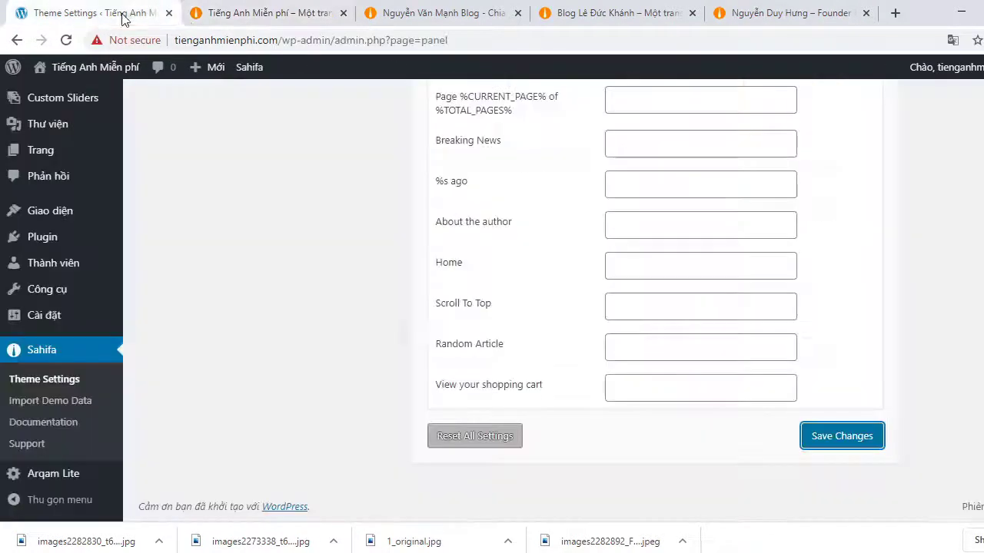
scroll(419, 338, "up", 10)
scroll(415, 348, "up", 15)
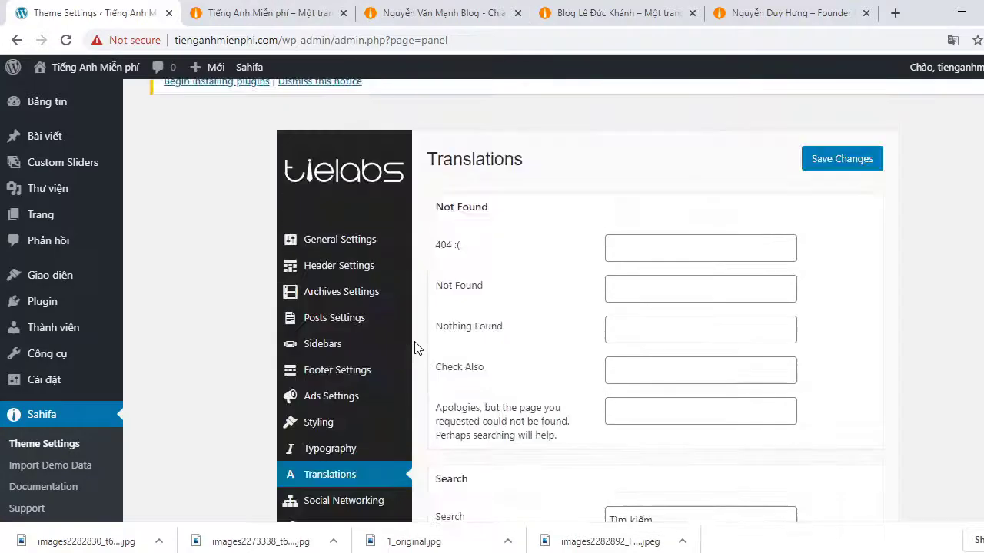
left_click(344, 324)
scroll(776, 388, "down", 4)
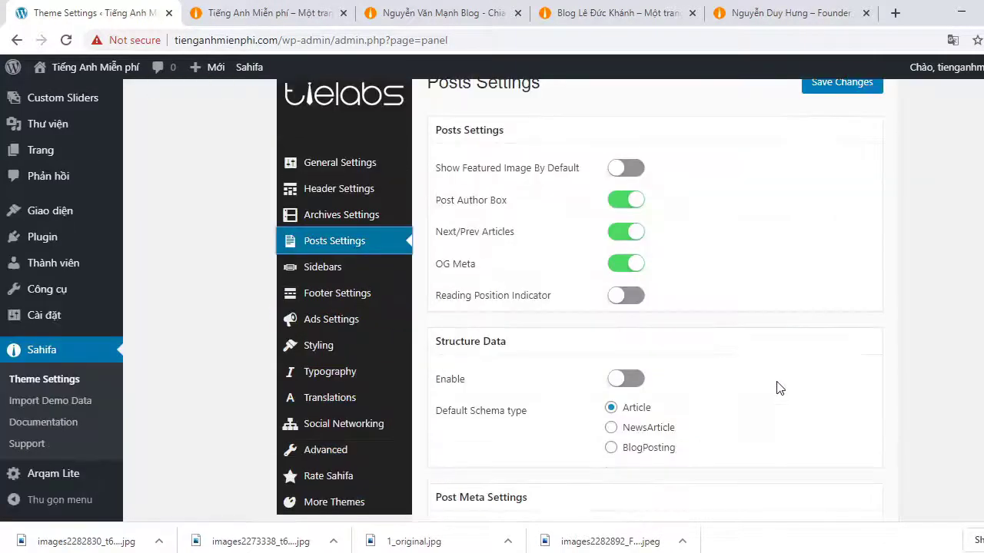
- Review the theme's Post Meta Settings and open the site's home page for editing
scroll(775, 384, "down", 2)
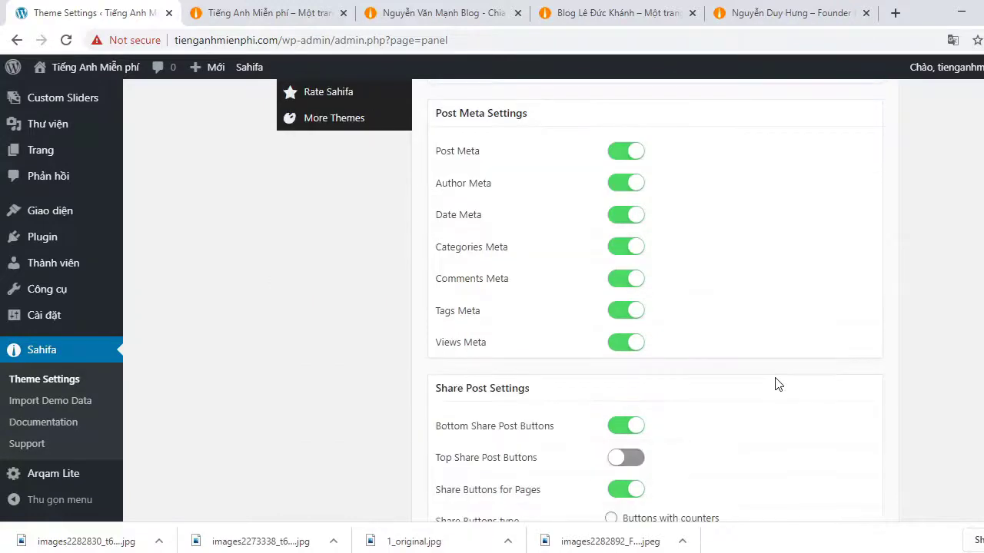
scroll(775, 385, "up", 3)
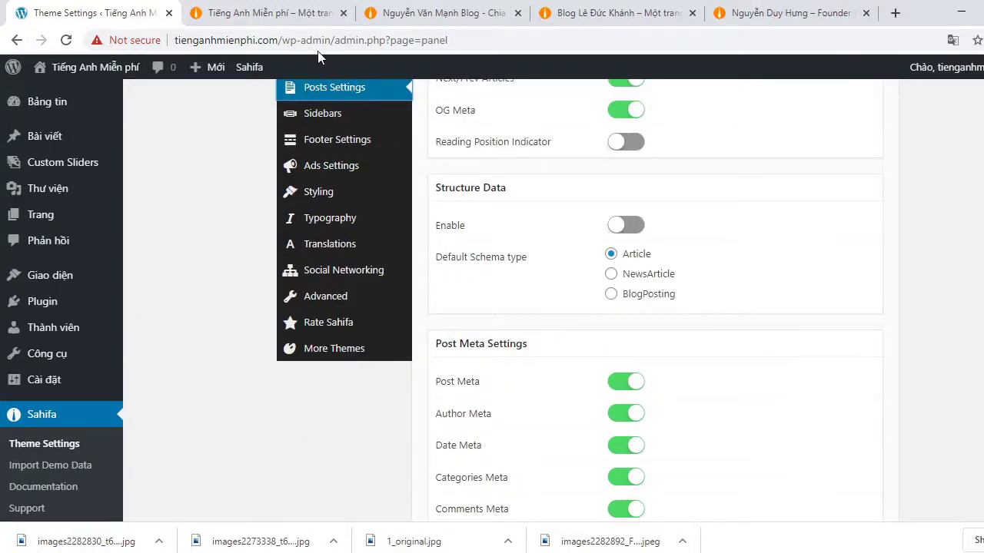
left_click(300, 19)
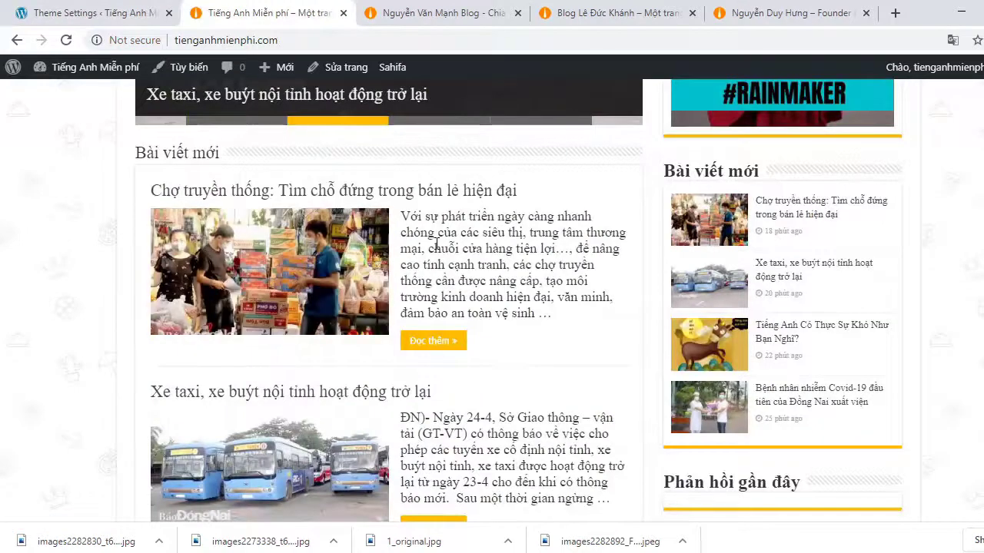
left_click(346, 69)
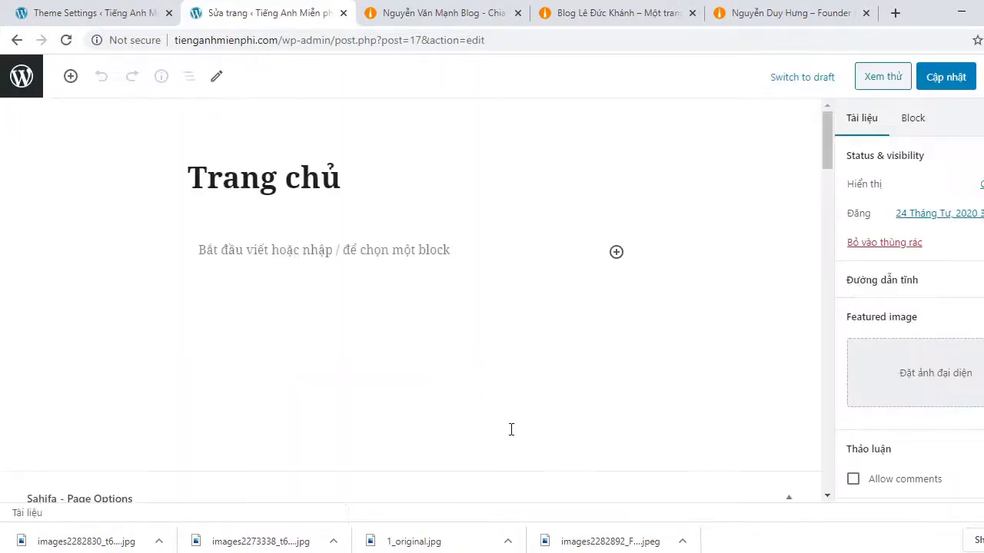
- Enable Author, Date, Categories, Comments and Views Meta in the home page's Blocks Settings and update the page
scroll(491, 438, "down", 10)
scroll(241, 396, "down", 5)
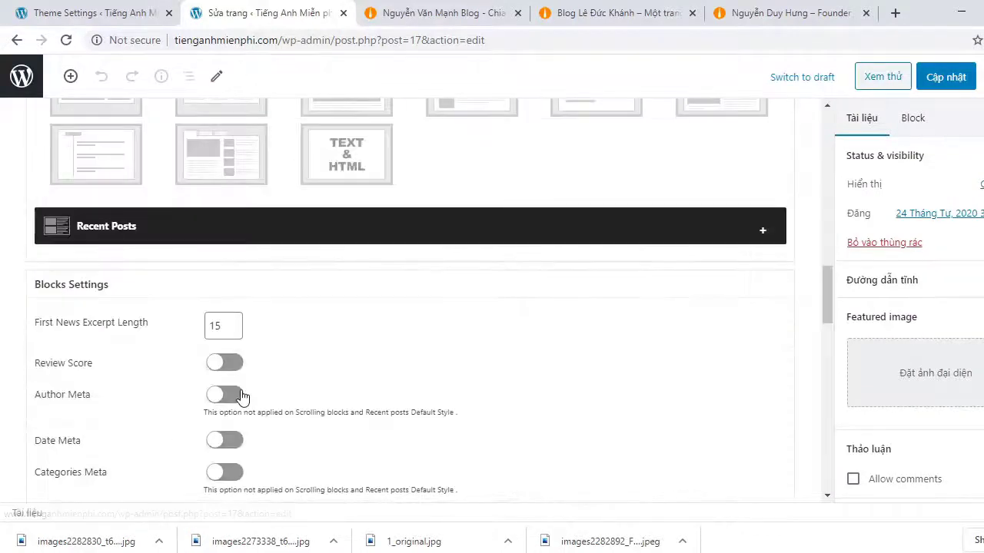
scroll(240, 396, "down", 3)
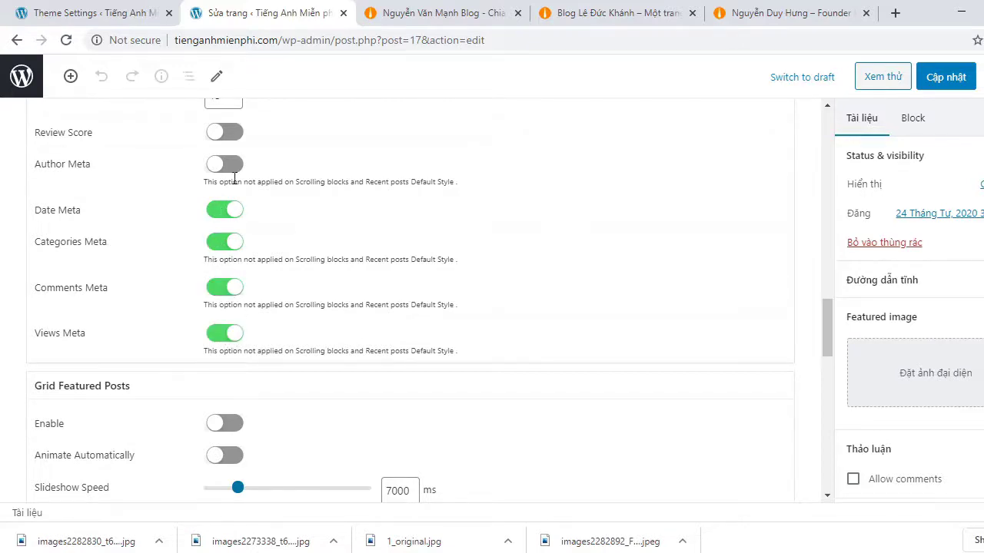
left_click(916, 78)
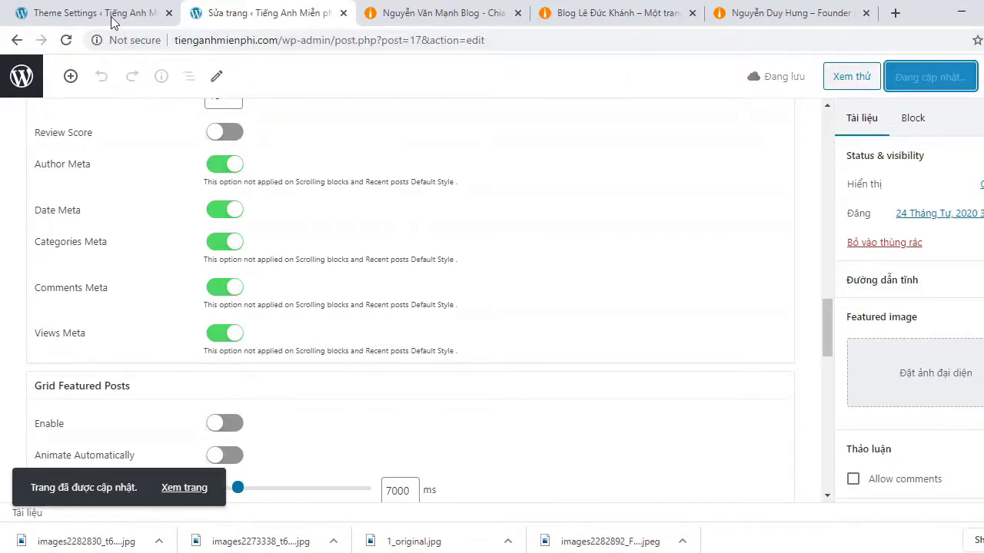
- Load the live home page and check the meta line under each post in the Bài viết mới list
left_click(113, 20)
left_click(73, 67)
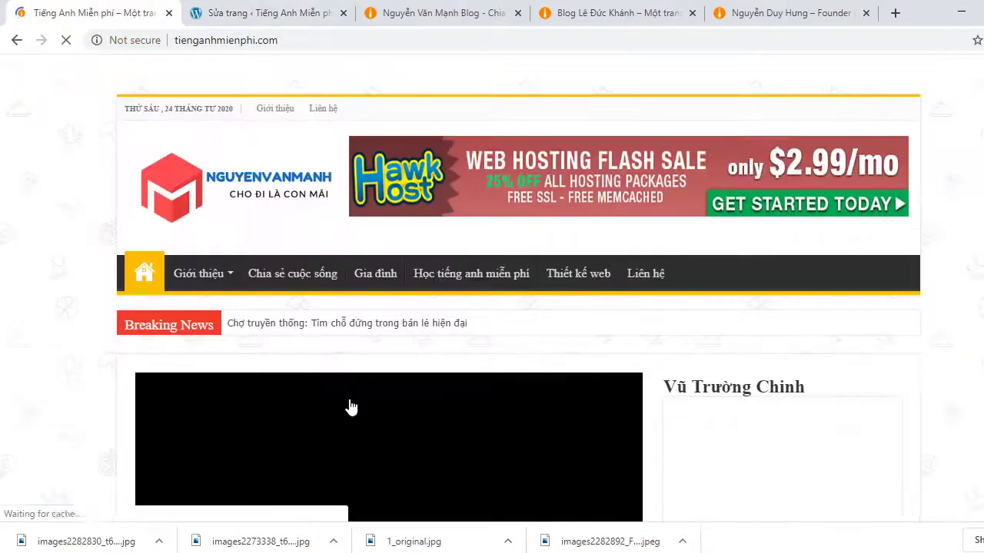
scroll(351, 407, "down", 6)
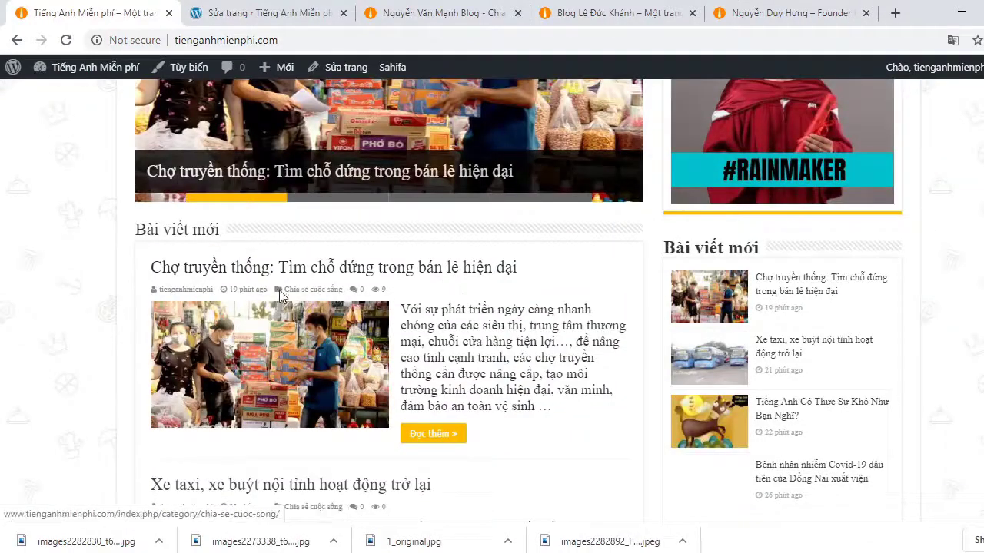
scroll(308, 346, "down", 2)
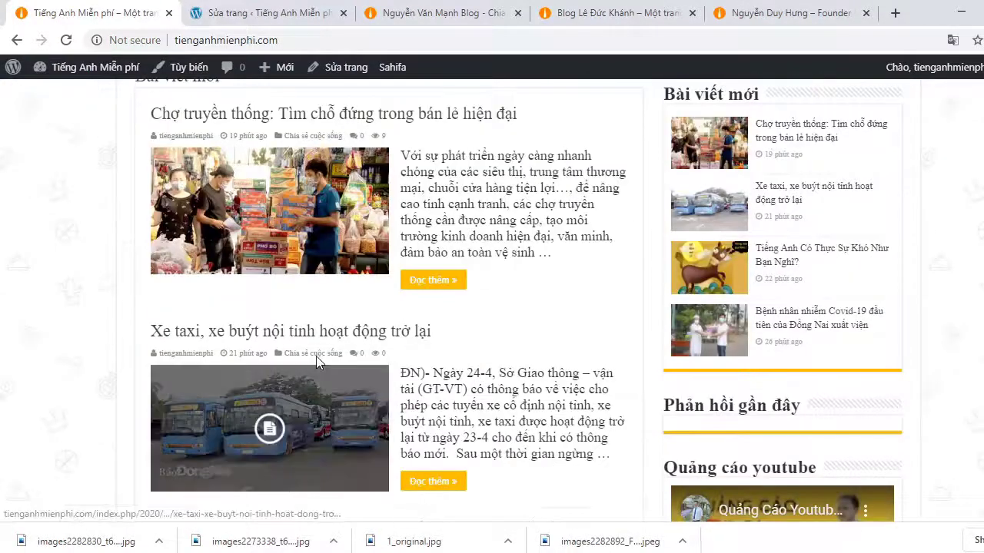
scroll(375, 376, "down", 3)
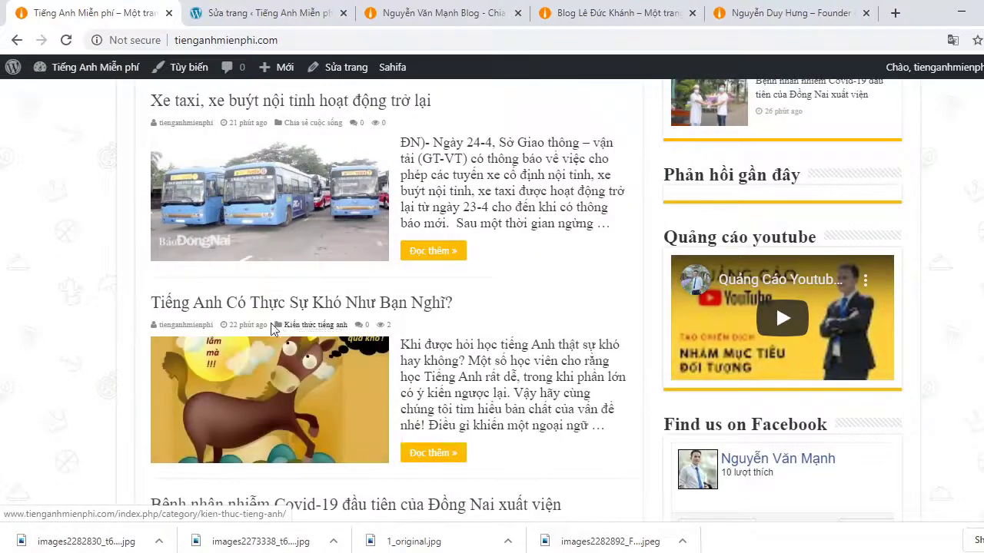
- Disable Author Meta and Date Meta in the home page's Blocks Settings, update the page and reload the live home page
left_click(244, 13)
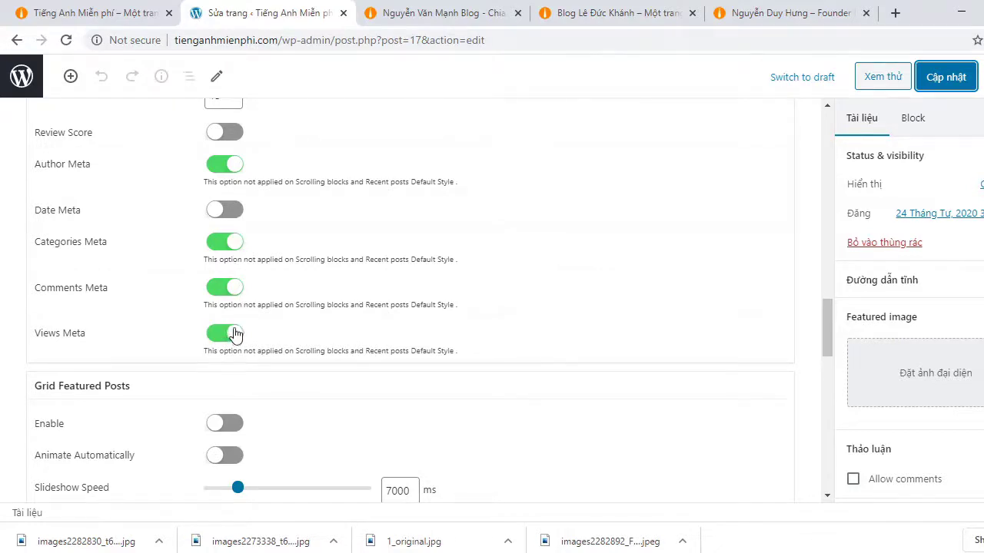
left_click(953, 85)
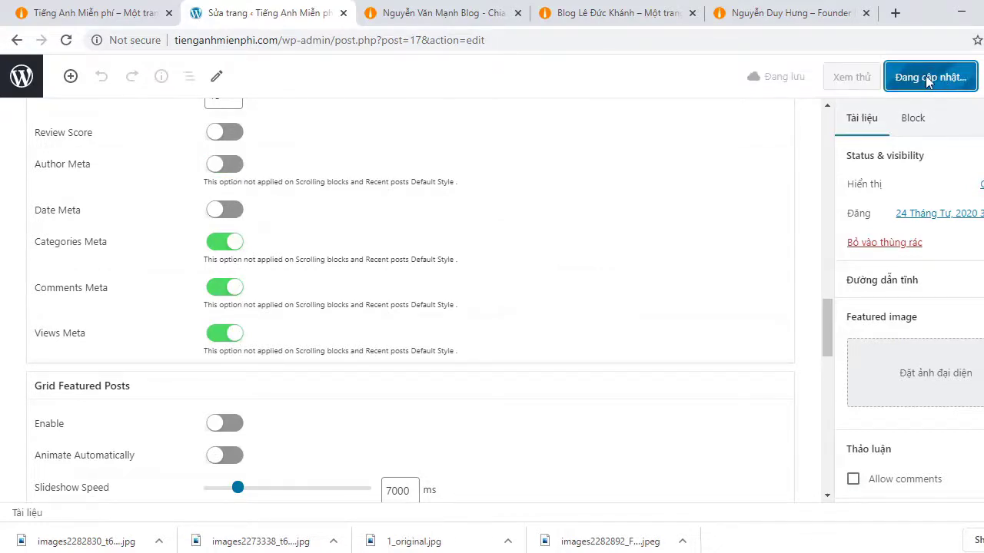
left_click(127, 13)
left_click(67, 41)
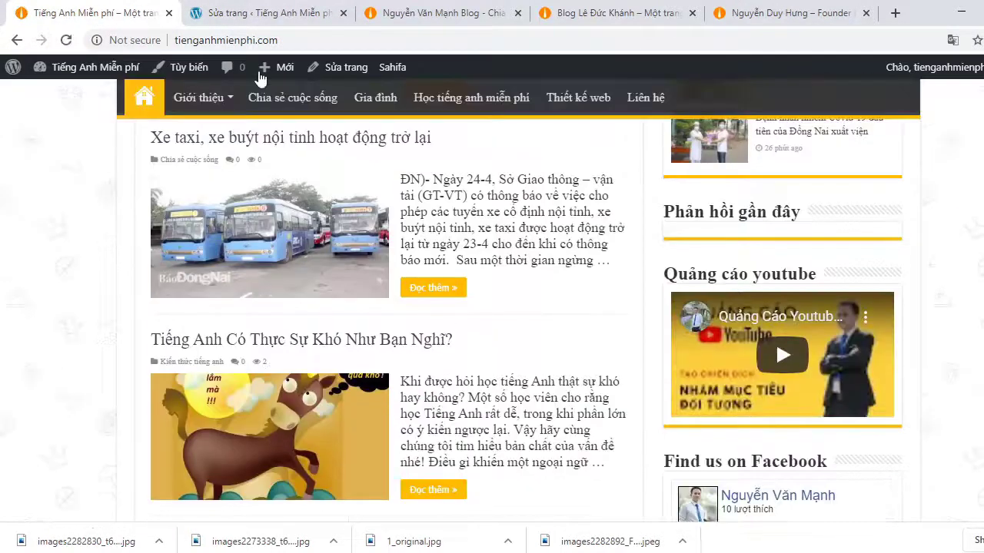
- Re-enable Author Meta in the home page's Blocks Settings, update the page and reload the live home page
left_click(261, 13)
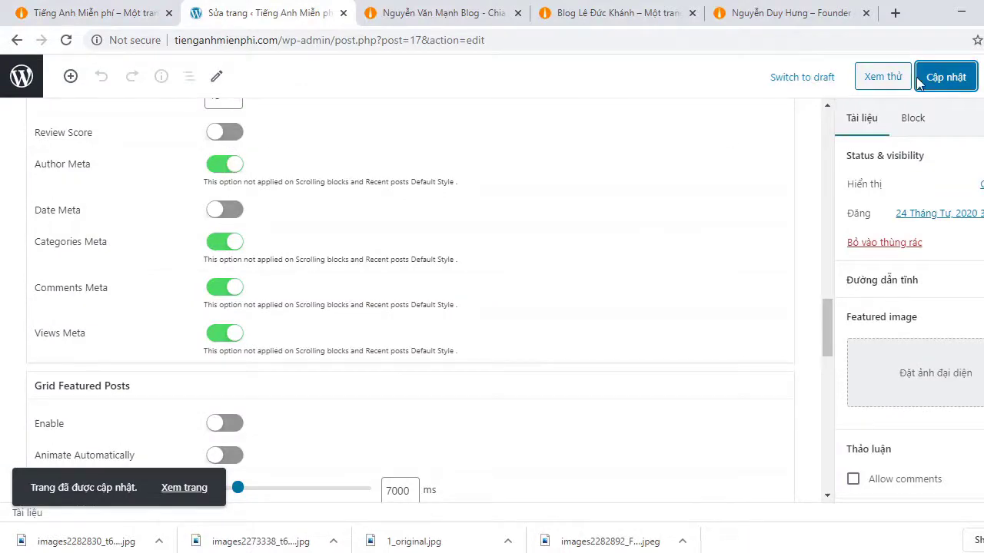
left_click(946, 77)
left_click(119, 16)
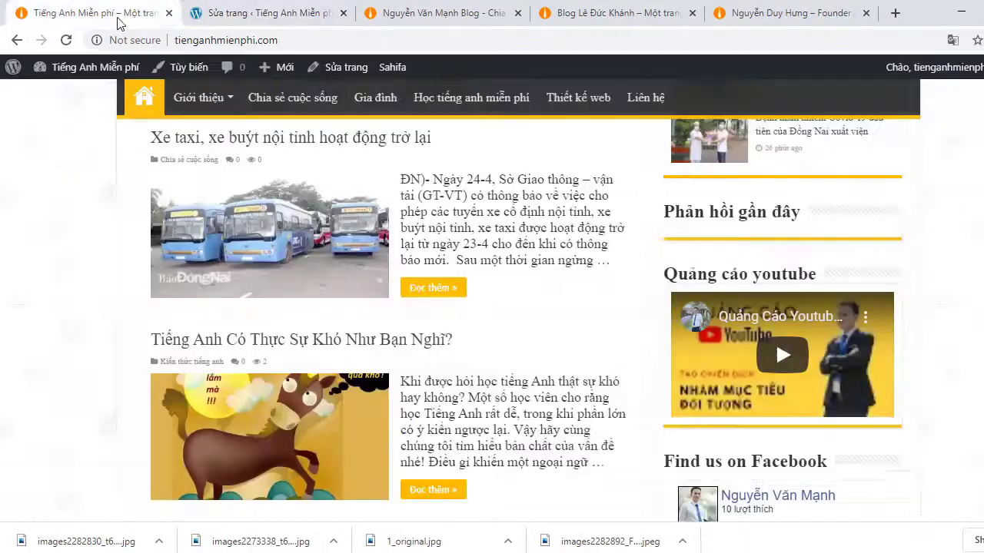
left_click(66, 41)
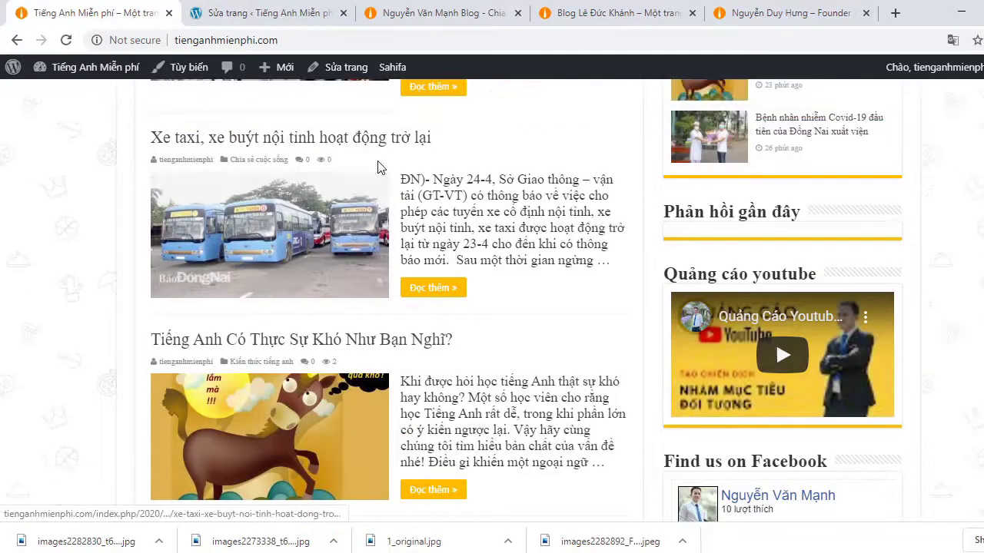
- Open the article "Xe taxi, xe buýt nội tỉnh hoạt động trở lại" and look through its page down to the footer
left_click(372, 143)
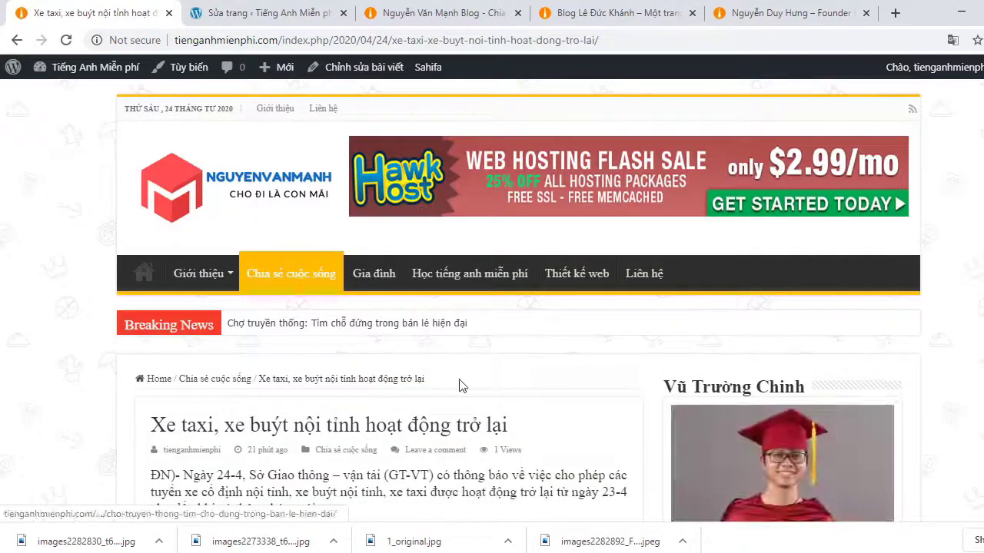
scroll(460, 386, "down", 2)
scroll(459, 386, "down", 15)
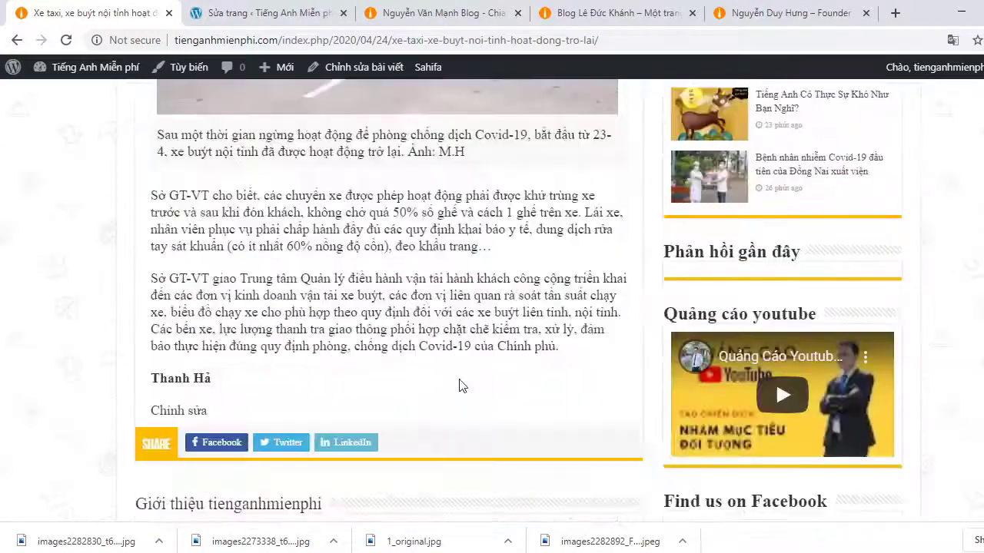
scroll(459, 381, "down", 3)
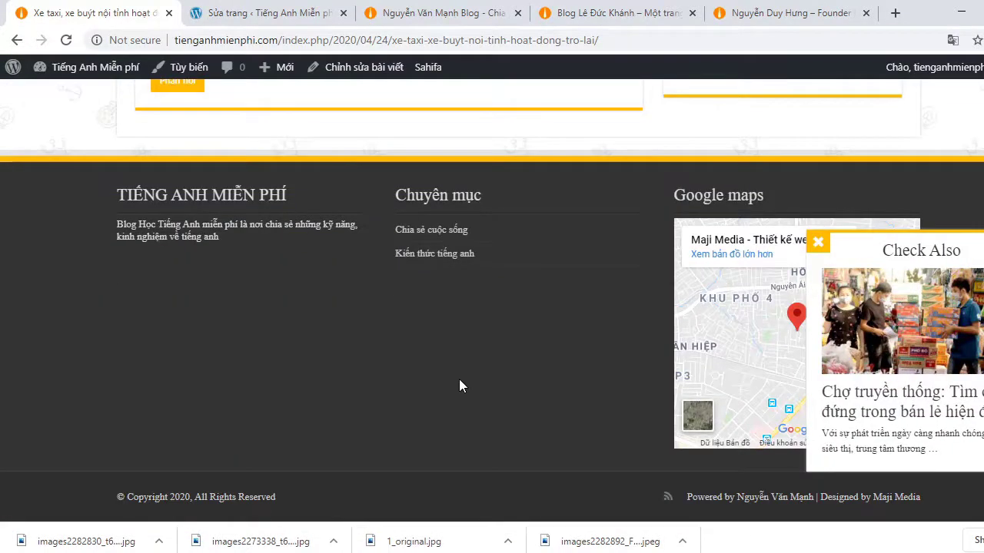
scroll(459, 381, "up", 10)
scroll(459, 382, "up", 10)
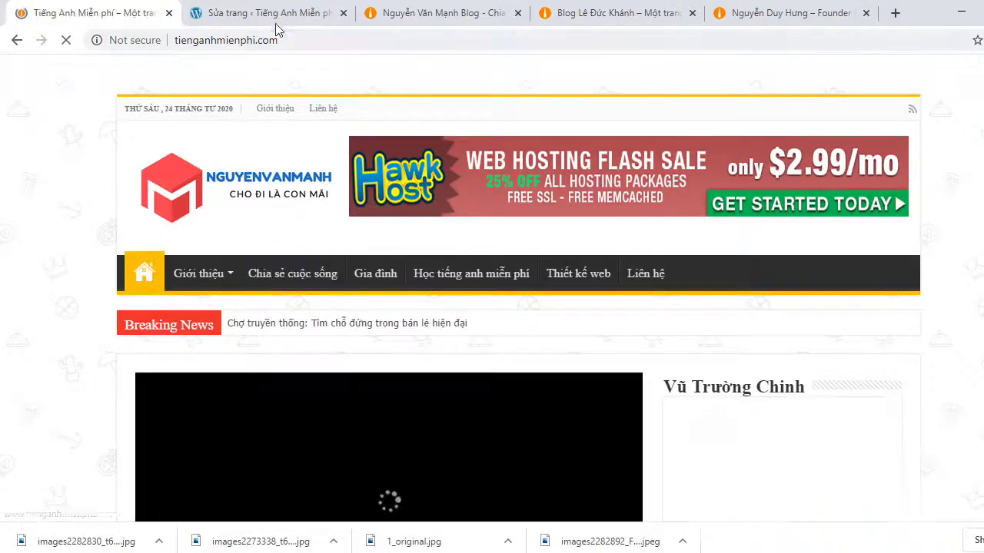
- Place the page editor's browser tab before the live site's tab and review the home page down to its footer
left_click_drag(275, 23, 131, 15)
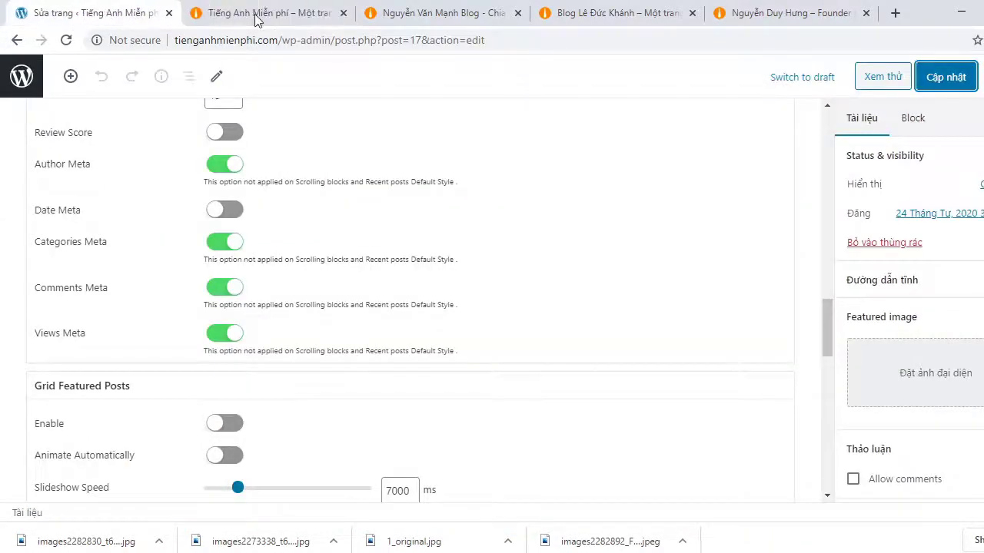
left_click(269, 13)
scroll(408, 384, "down", 10)
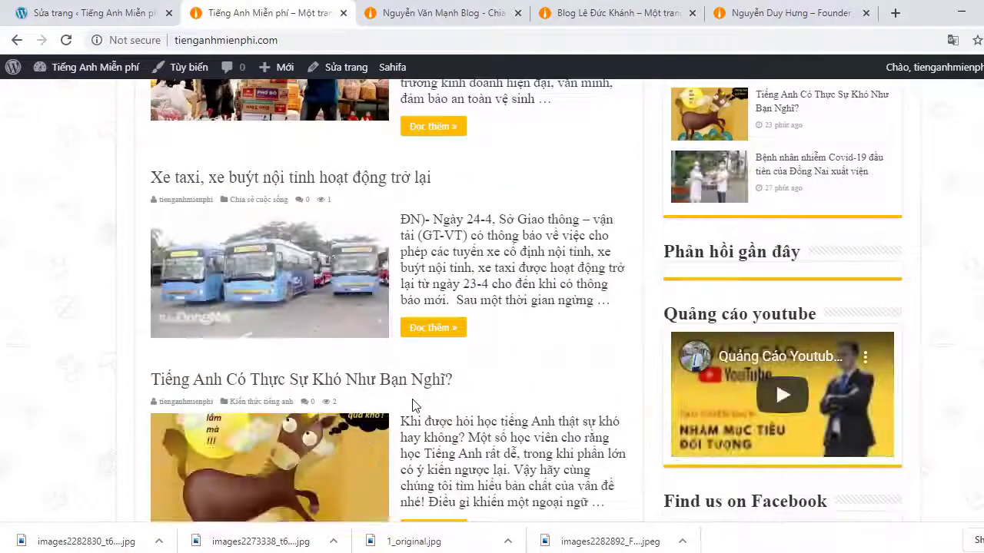
scroll(412, 405, "down", 10)
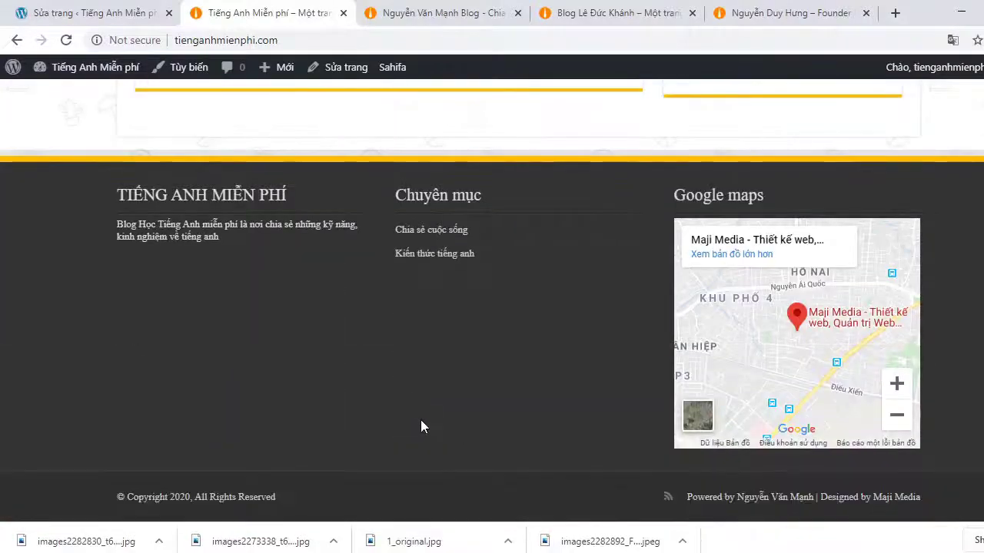
scroll(421, 427, "up", 8)
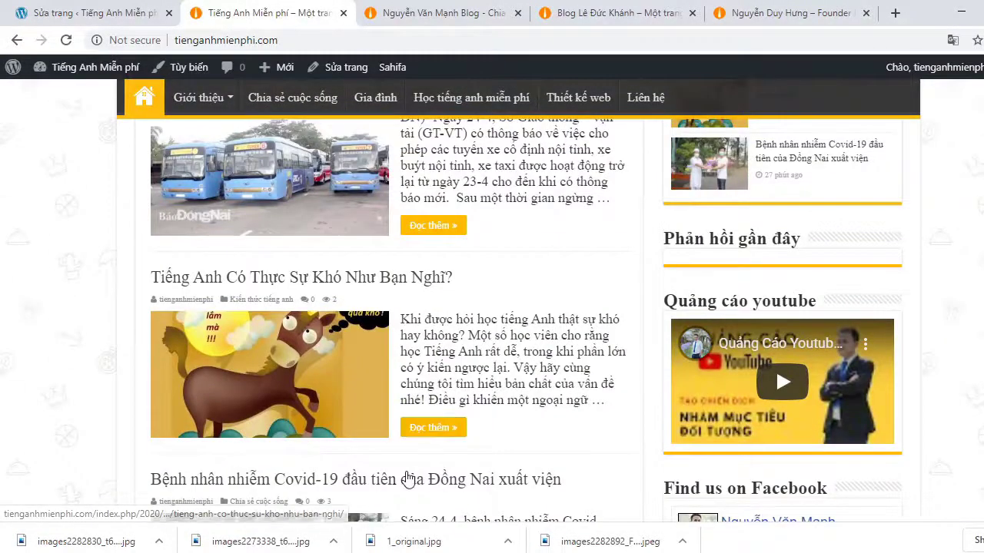
- Open the article "Bệnh nhân nhiễm Covid-19 đầu tiên của Đồng Nai xuất viện" and examine its content, share buttons and sidebar widgets
left_click(407, 479)
scroll(406, 477, "down", 3)
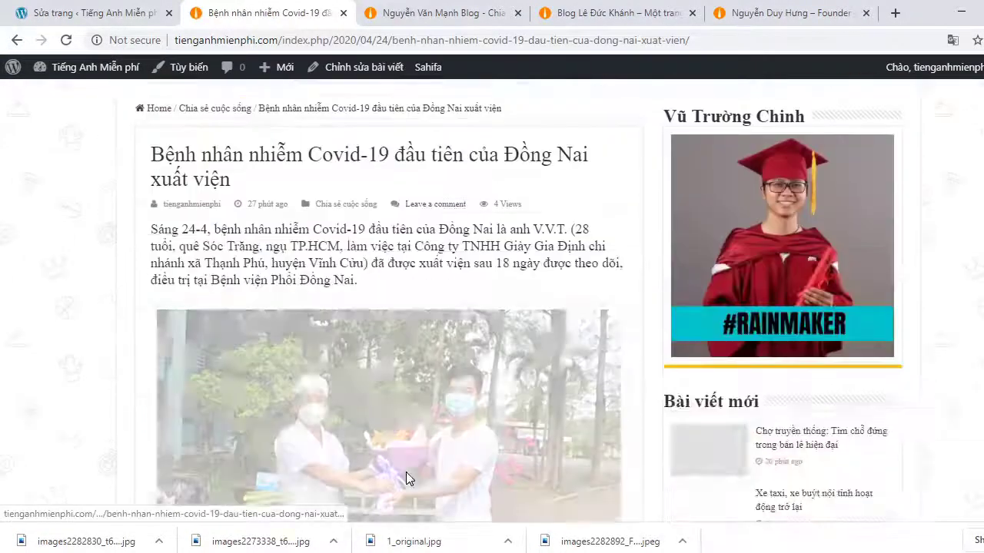
scroll(406, 471, "down", 10)
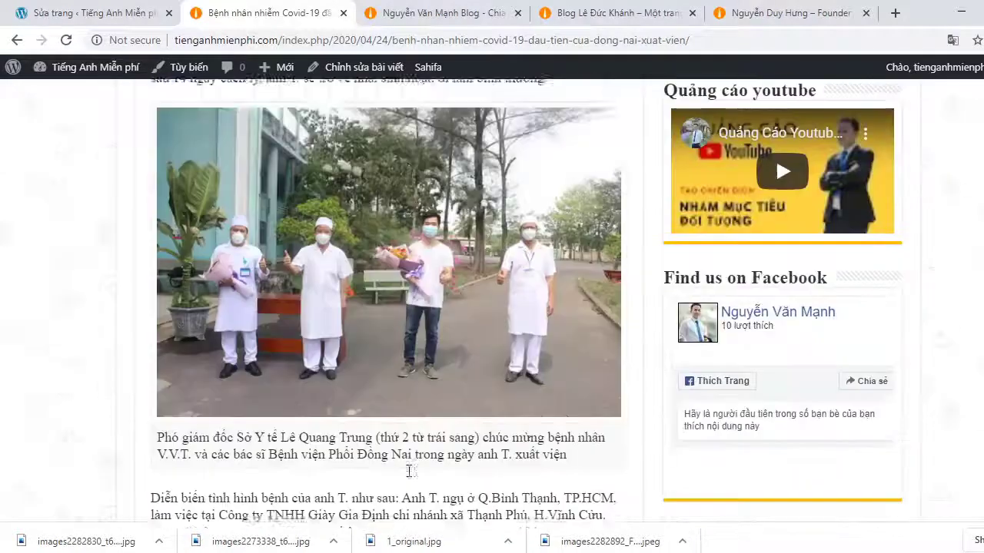
scroll(410, 473, "down", 6)
scroll(408, 473, "down", 3)
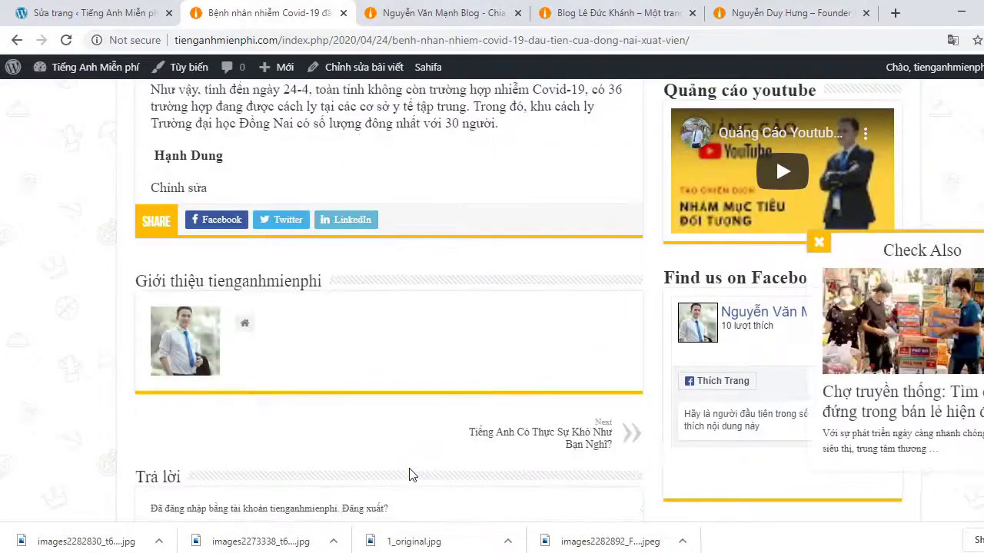
scroll(411, 467, "up", 7)
scroll(413, 462, "down", 5)
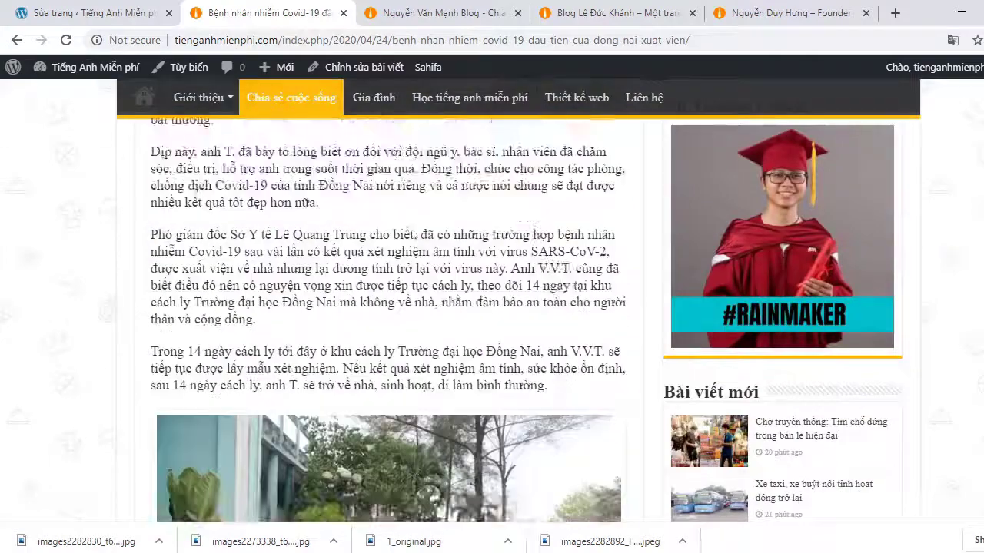
scroll(413, 462, "up", 6)
scroll(902, 278, "up", 1)
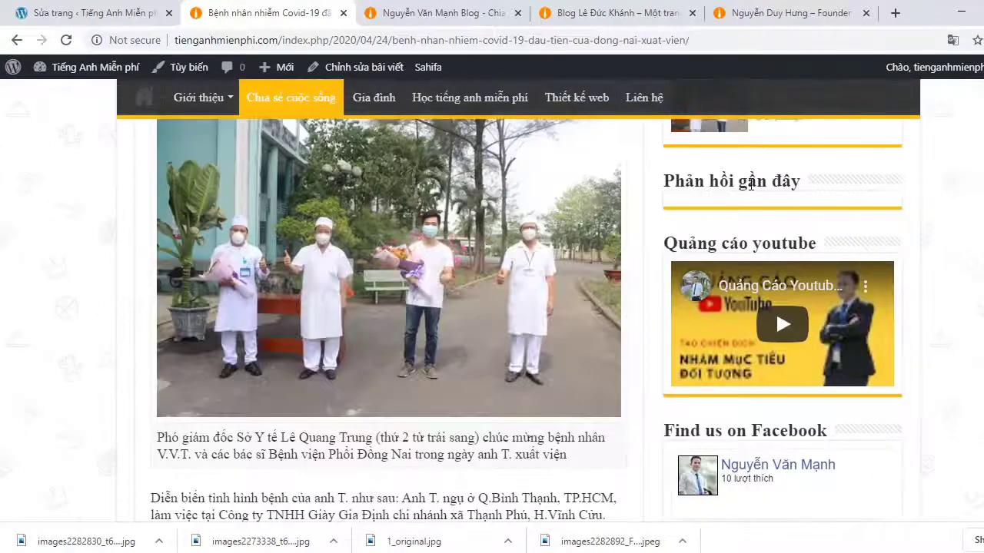
- Open the site's widget management and delete the Phản hồi gần đây widget from the Primary Widget Area
left_click(131, 17)
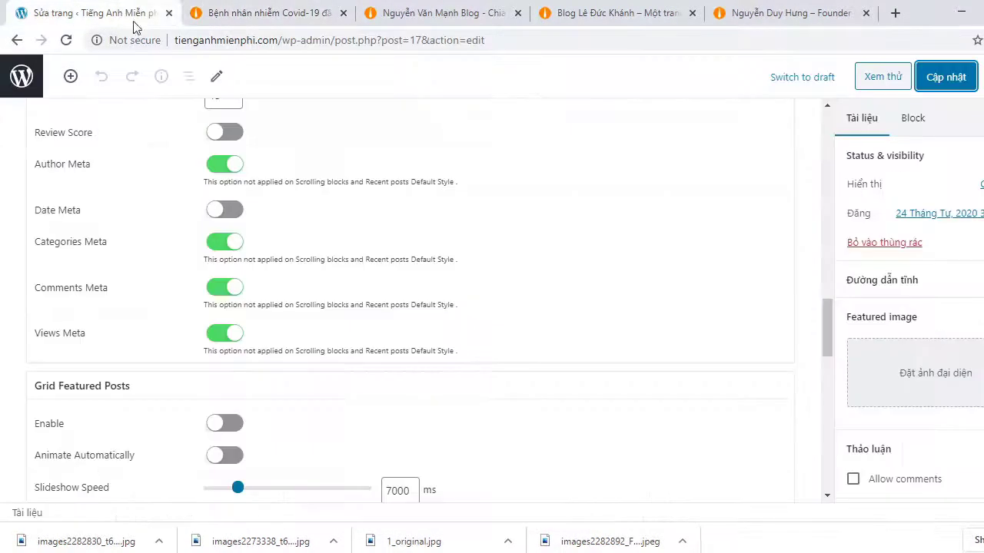
left_click(22, 76)
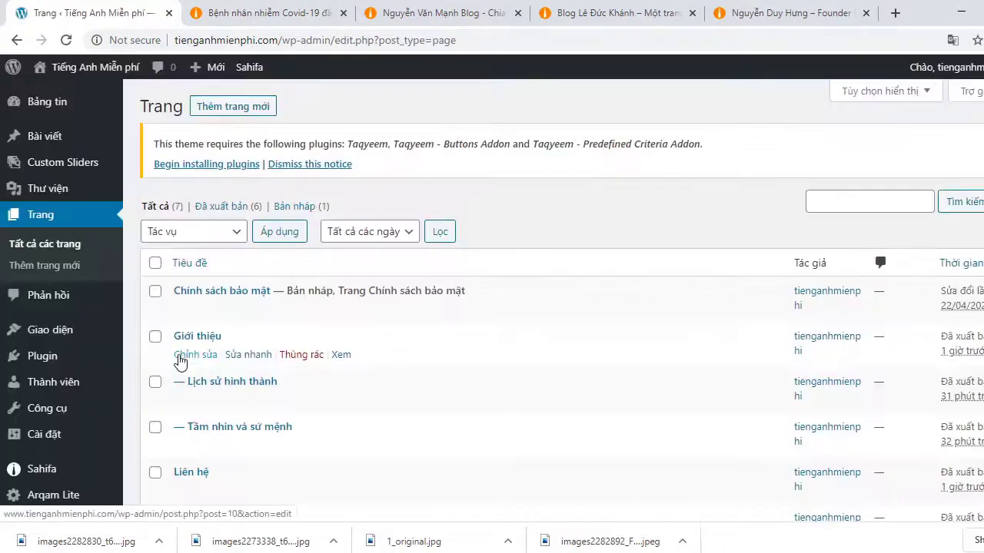
mouse_move(51, 335)
left_click(142, 377)
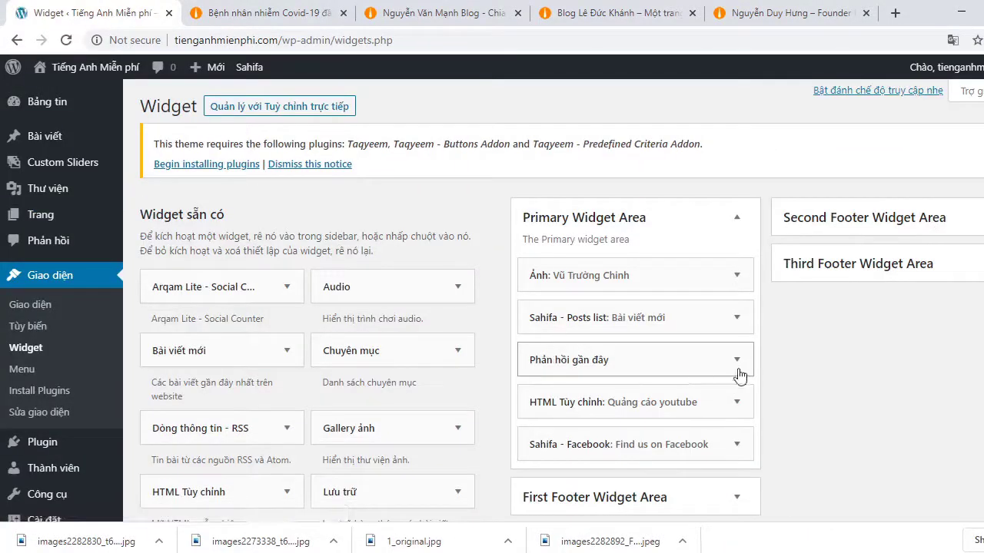
left_click(734, 360)
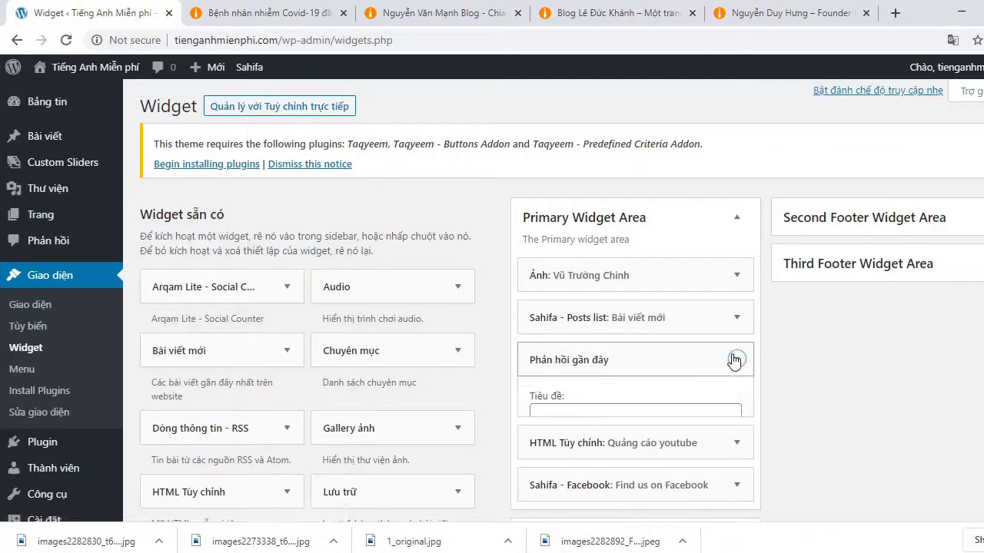
scroll(725, 351, "down", 3)
left_click(538, 247)
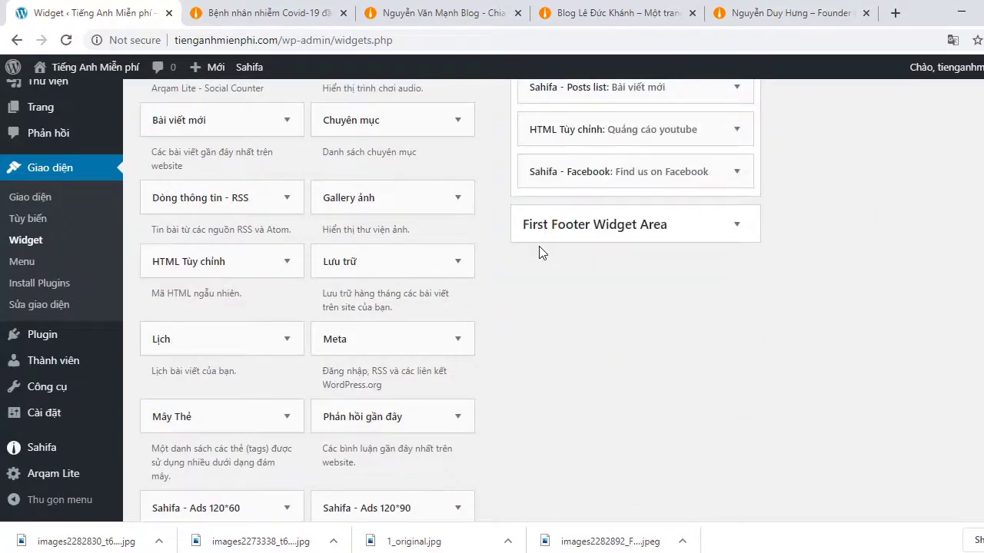
- Switch to the live article "Bệnh nhân nhiễm Covid-19 đầu tiên của Đồng Nai xuất viện", reload it and check its sidebar widgets
left_click(269, 13)
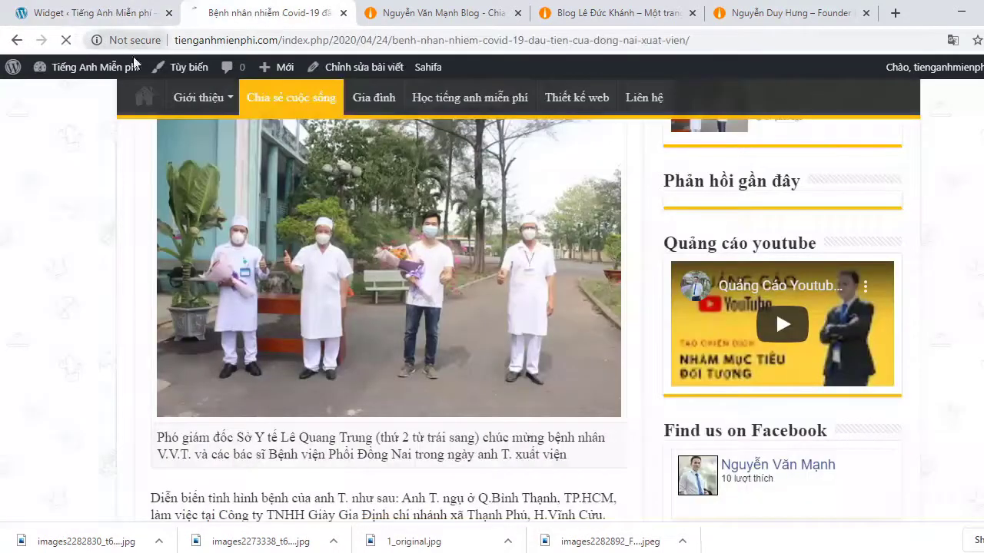
scroll(423, 280, "down", 4)
scroll(423, 281, "up", 9)
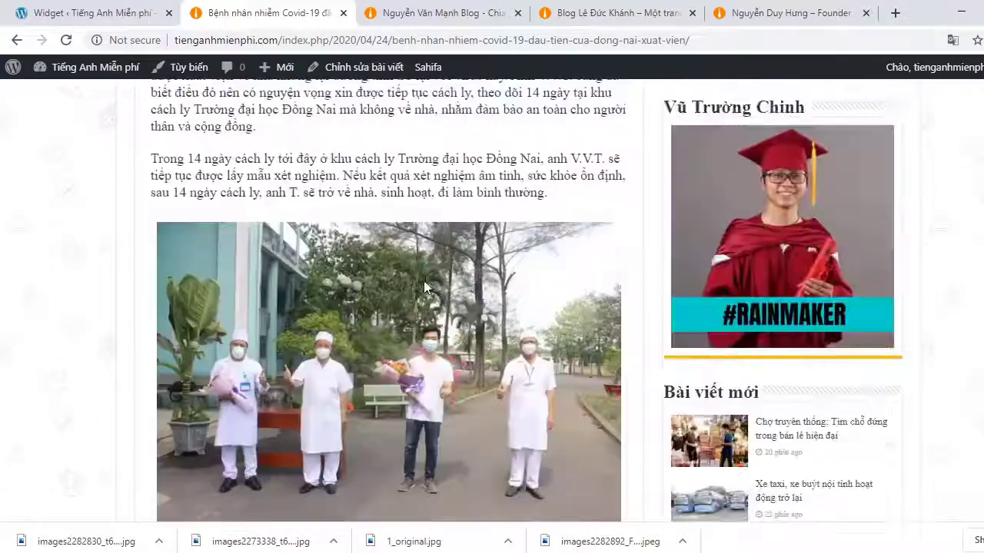
scroll(424, 283, "up", 4)
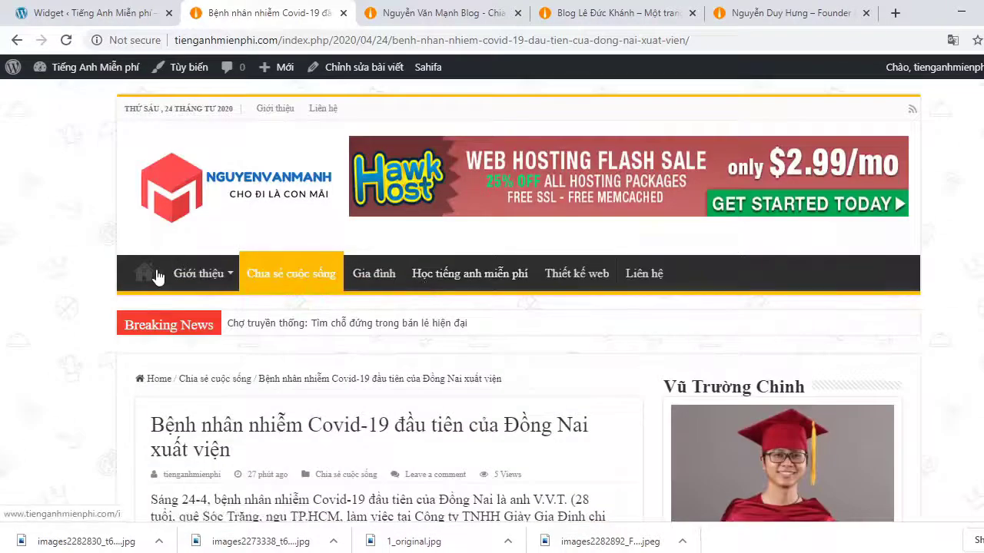
- Open the live site's home page and review its post list, sidebar widgets and footer, returning to the page header
scroll(540, 434, "down", 8)
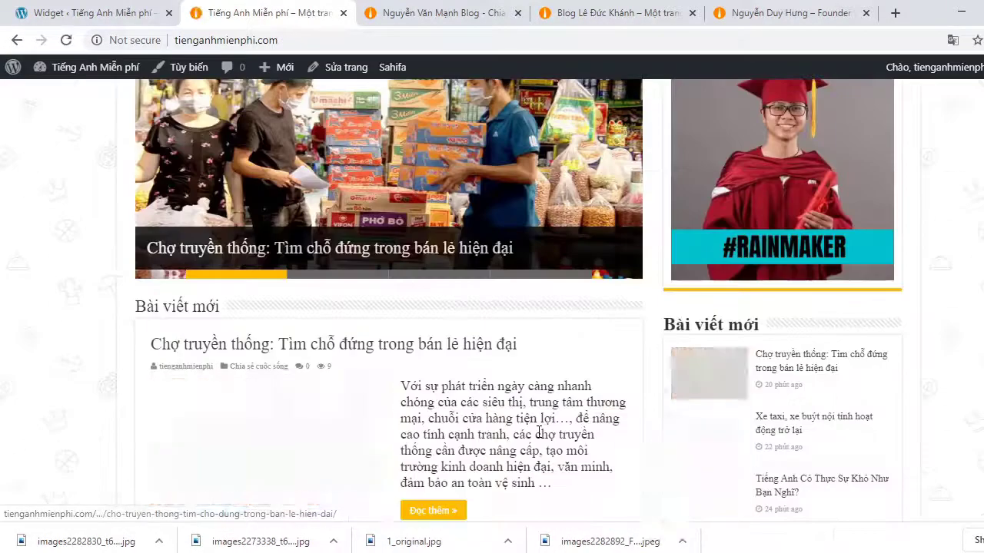
scroll(540, 434, "down", 1)
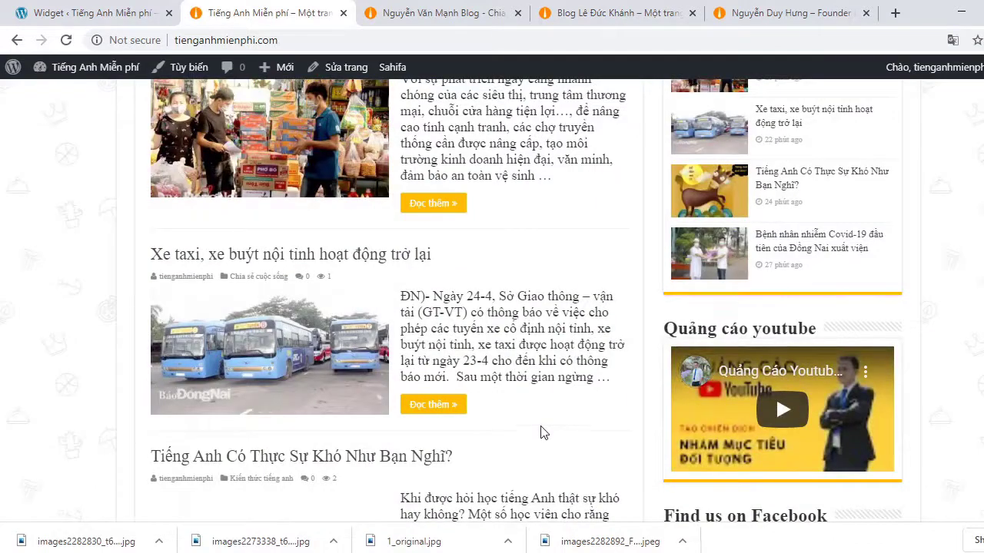
scroll(540, 435, "down", 8)
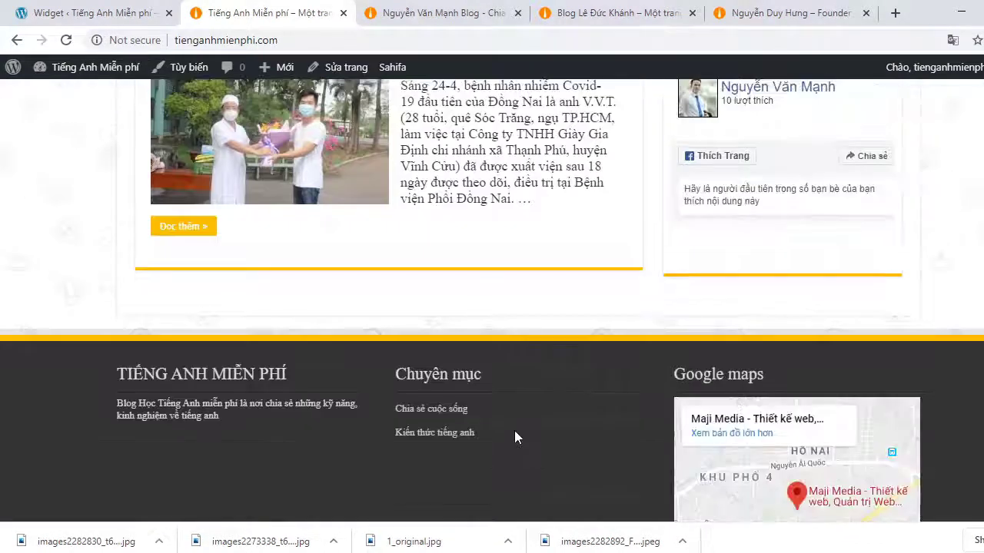
scroll(514, 430, "up", 7)
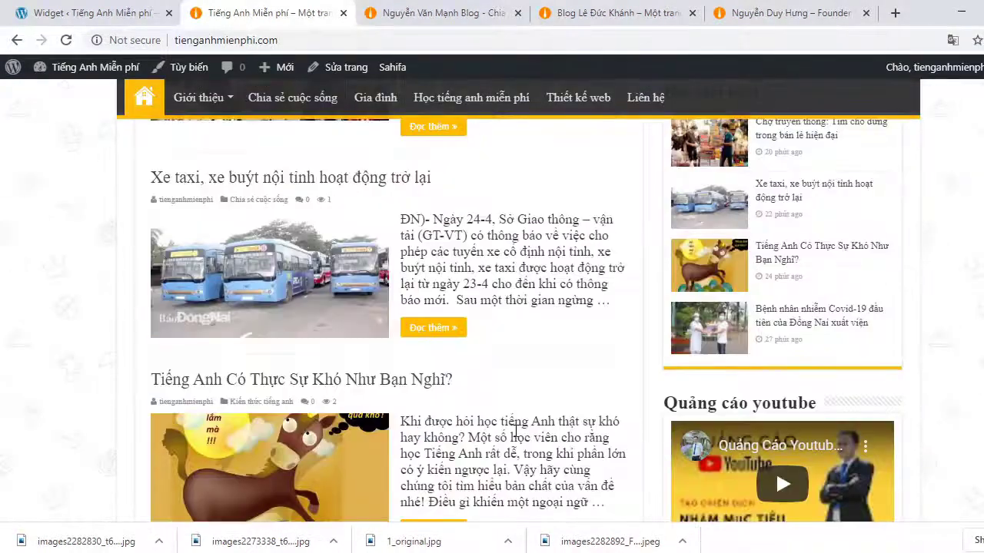
scroll(514, 430, "up", 10)
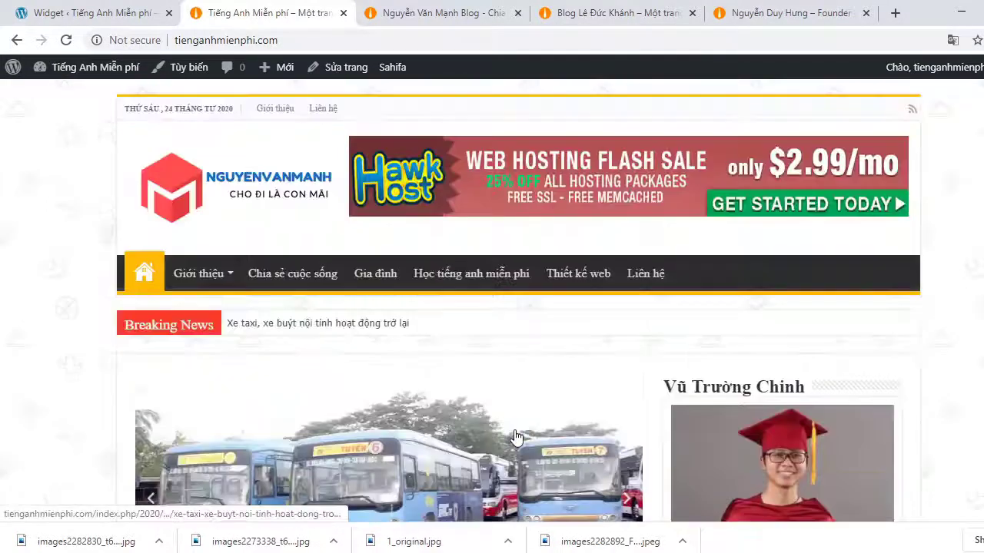